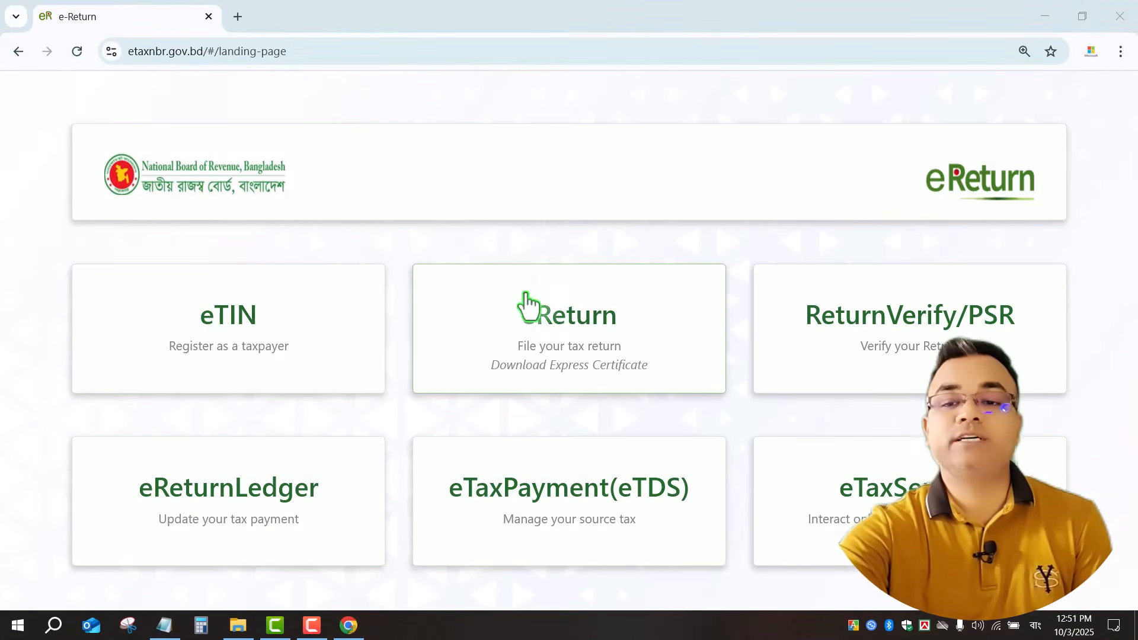
Open eReturn as an already registered taxpayer and fill in the saved TIN login.
left_click(585, 320)
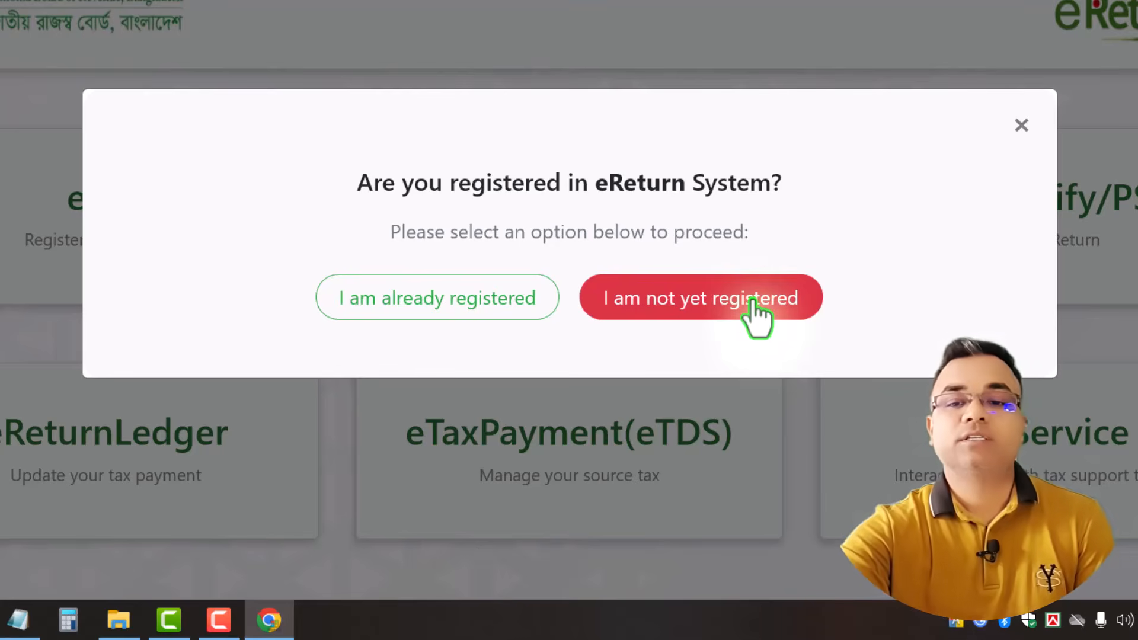
left_click(422, 311)
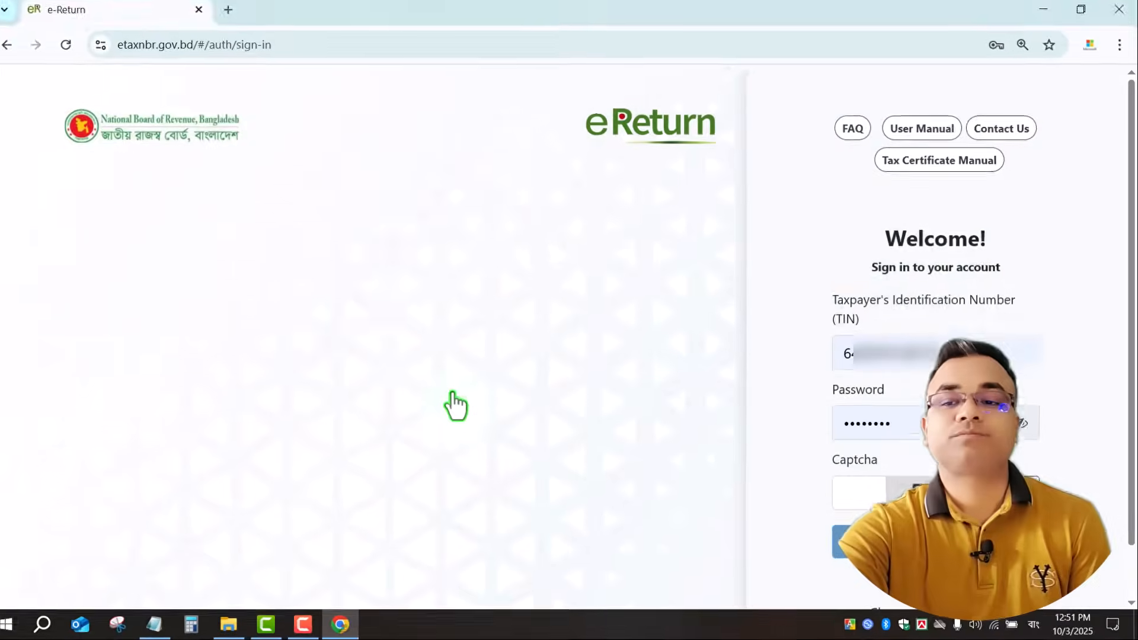
double_click(839, 350)
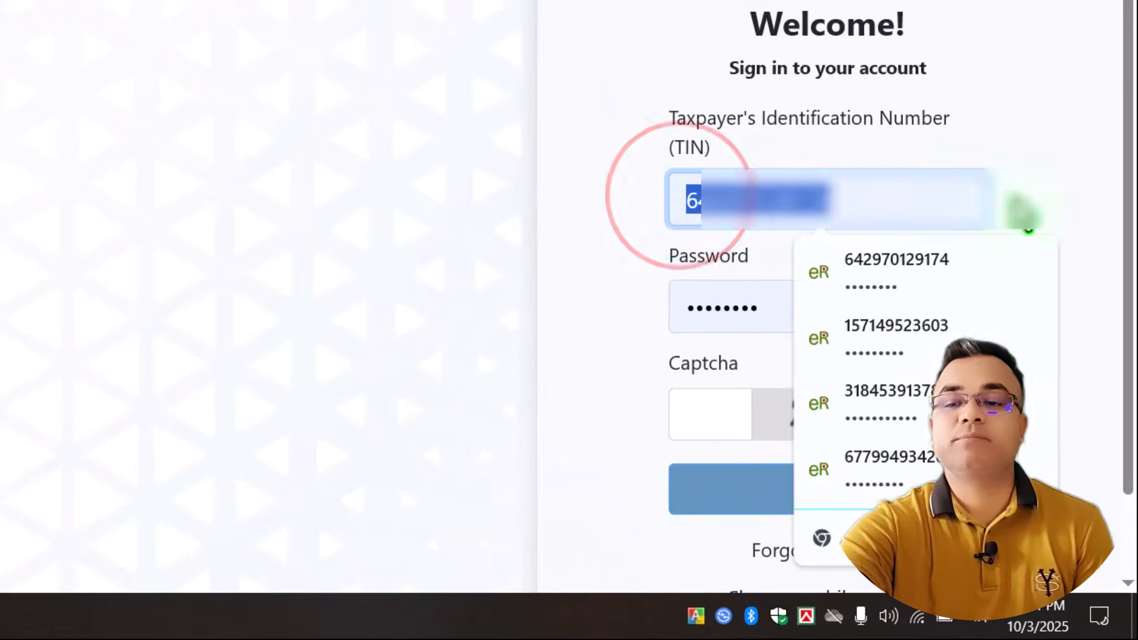
left_click(593, 307)
left_click(666, 307)
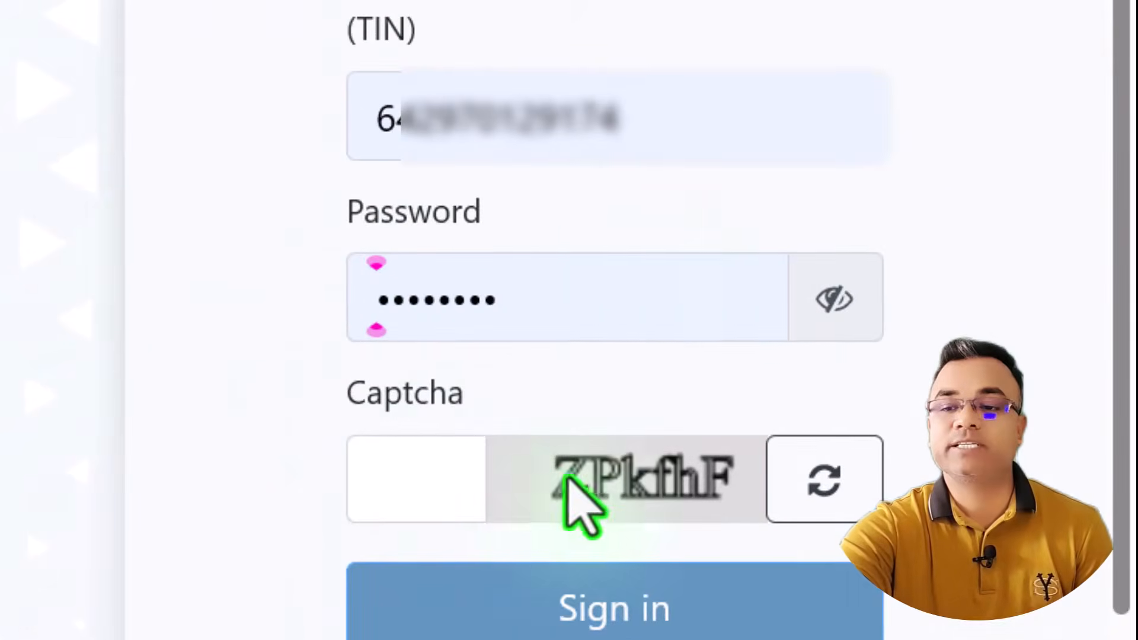
Refresh to a legible captcha, enter the captcha code and sign in.
left_click(448, 479)
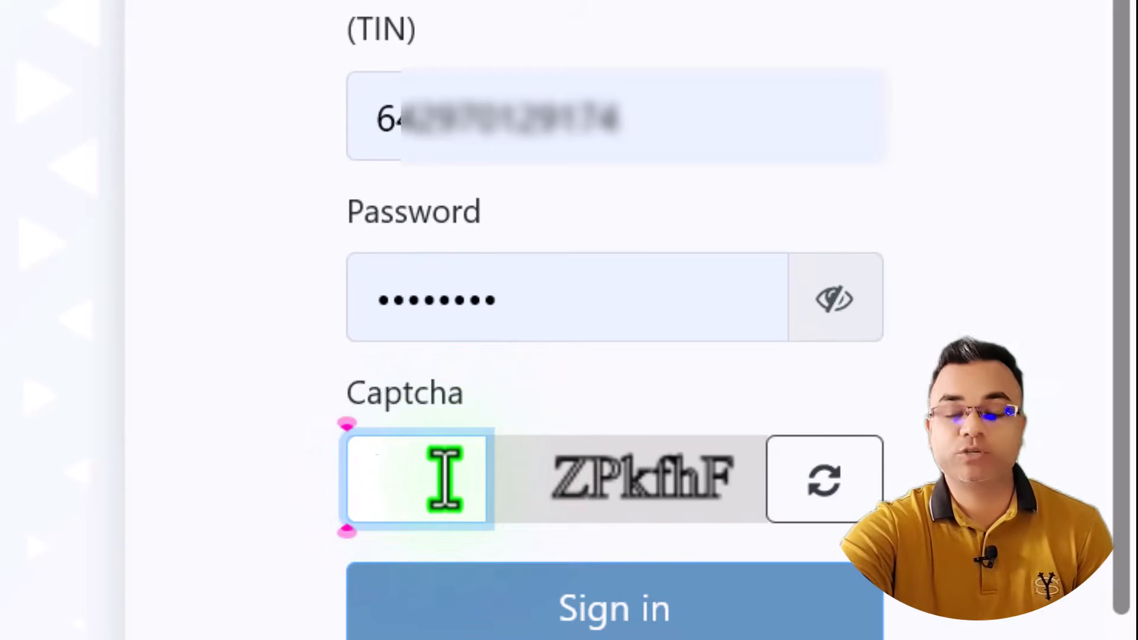
left_click(829, 493)
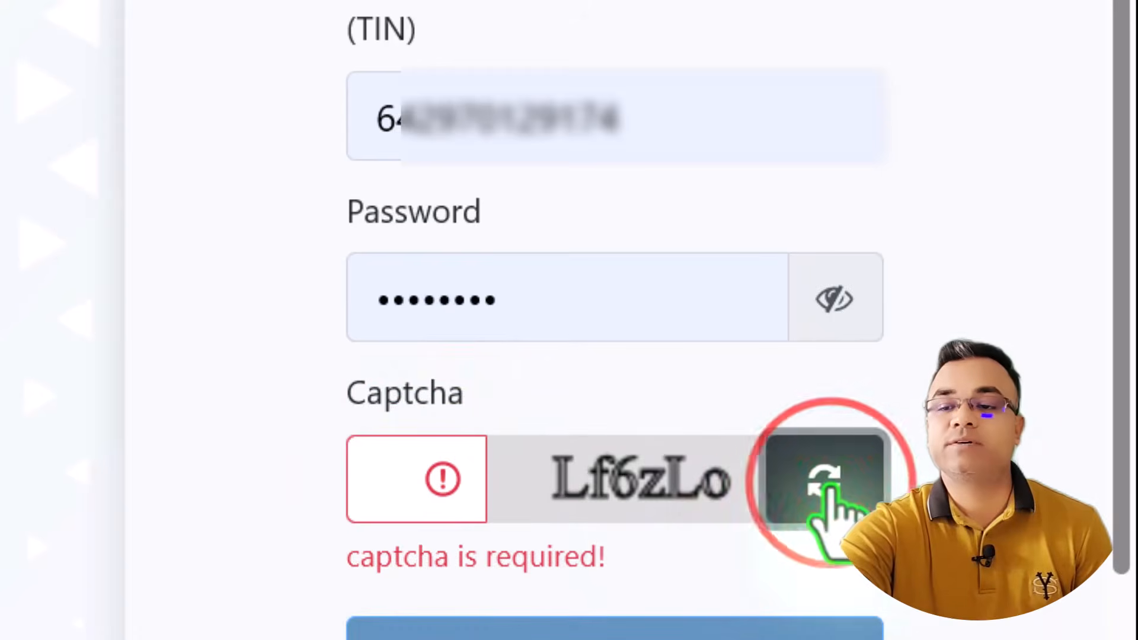
left_click(831, 485)
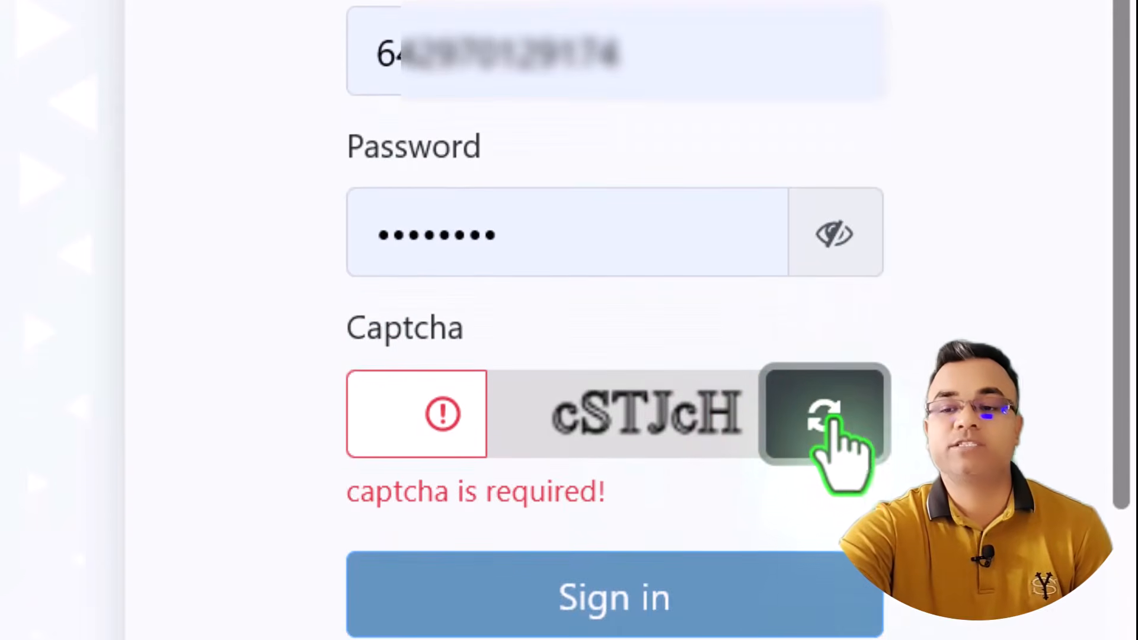
left_click(401, 422)
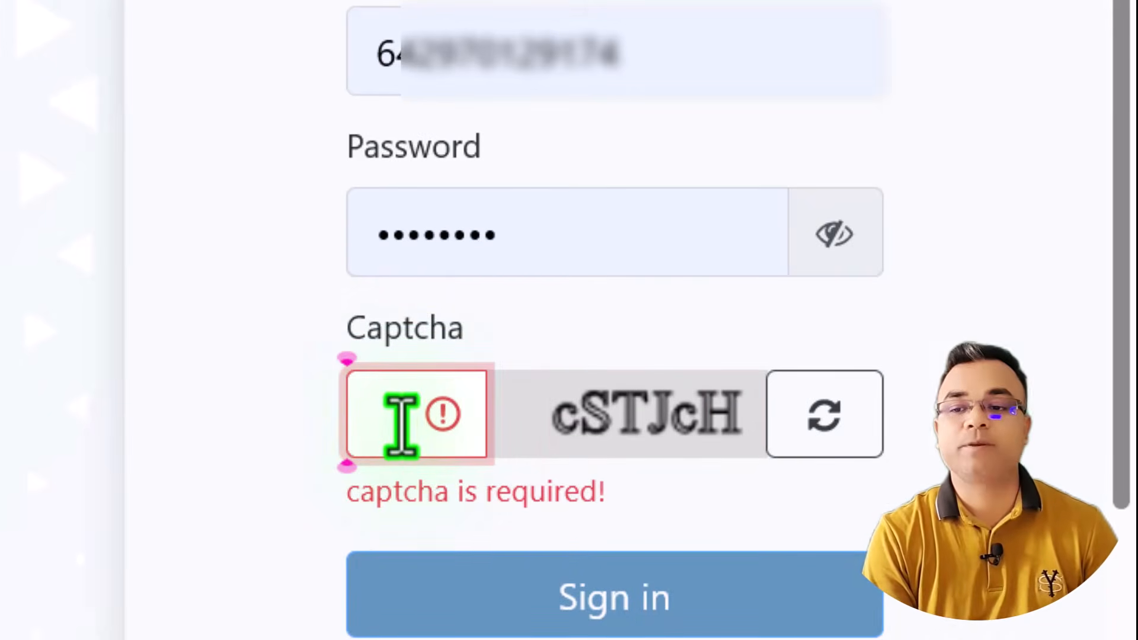
type("c")
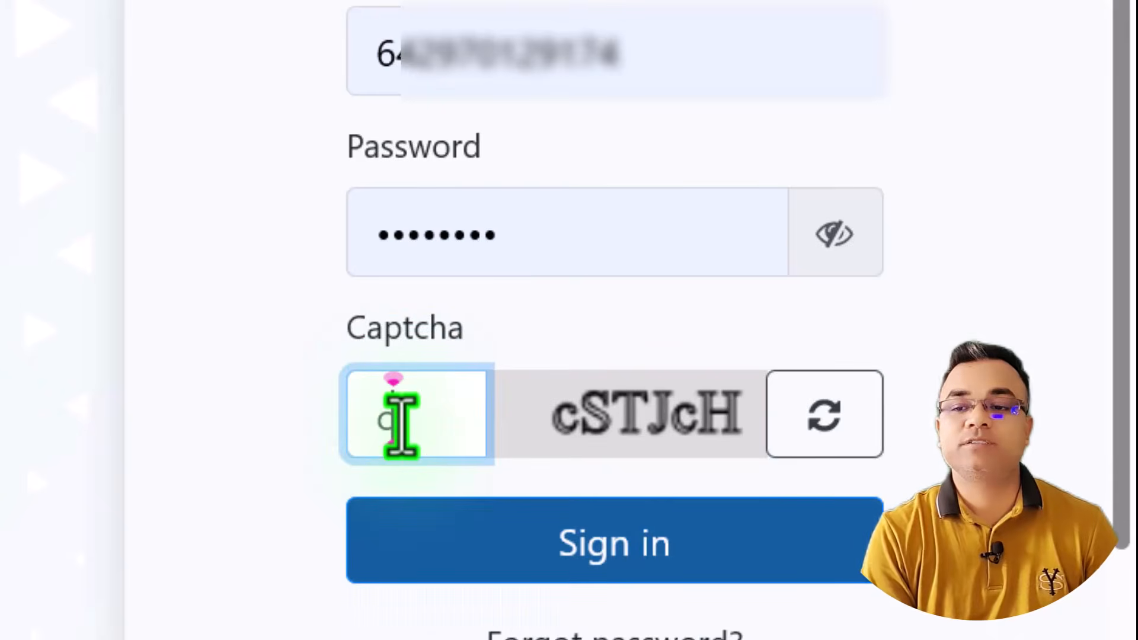
type("STJcH")
left_click(600, 536)
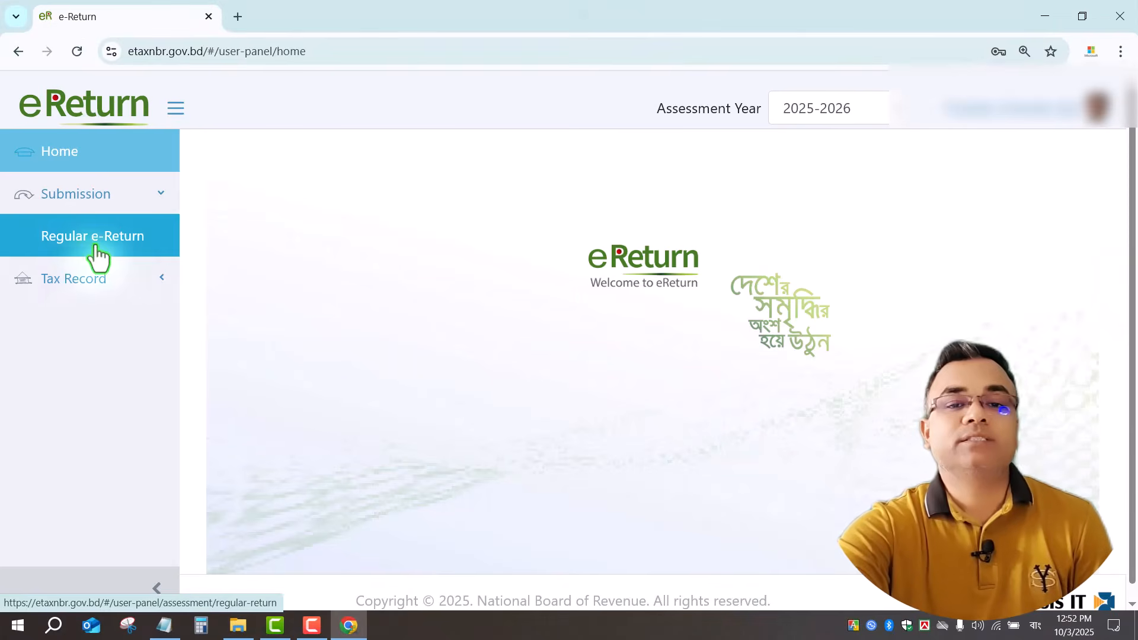
Open the Regular e-Return form and review its Self scheme and 2025-2026 assessment year.
left_click(117, 234)
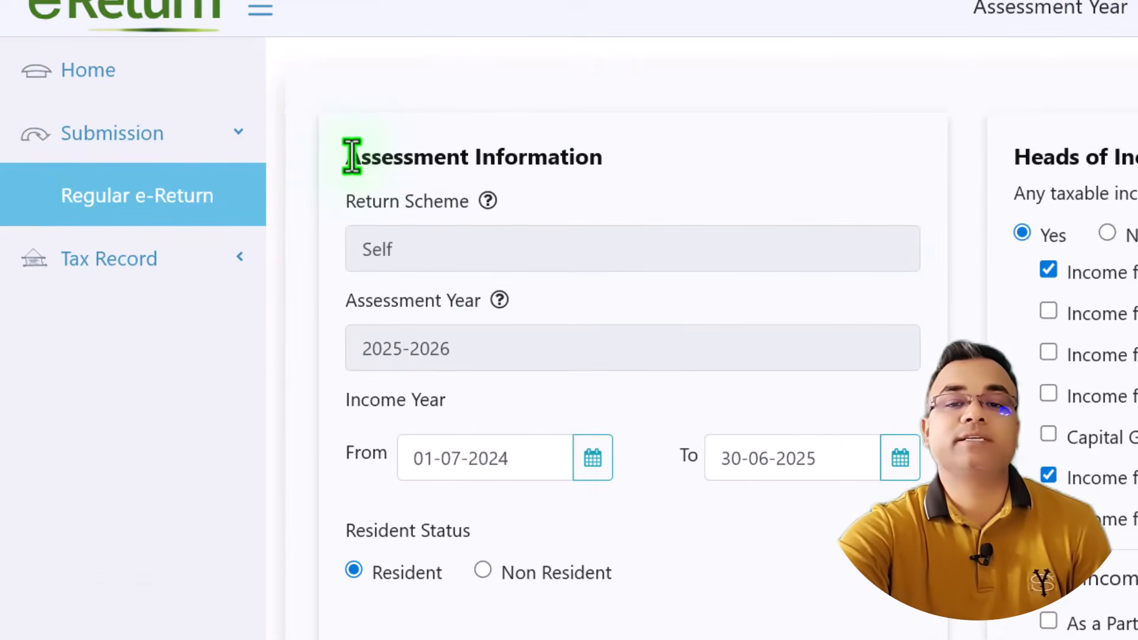
left_click_drag(351, 156, 781, 154)
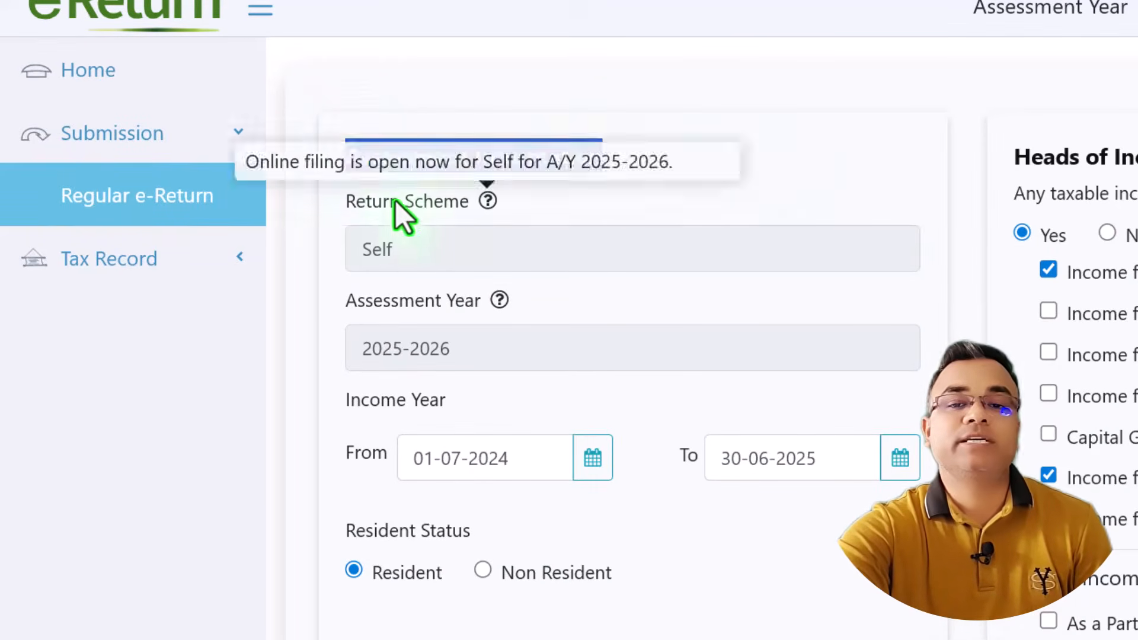
left_click_drag(320, 203, 647, 205)
left_click(400, 247)
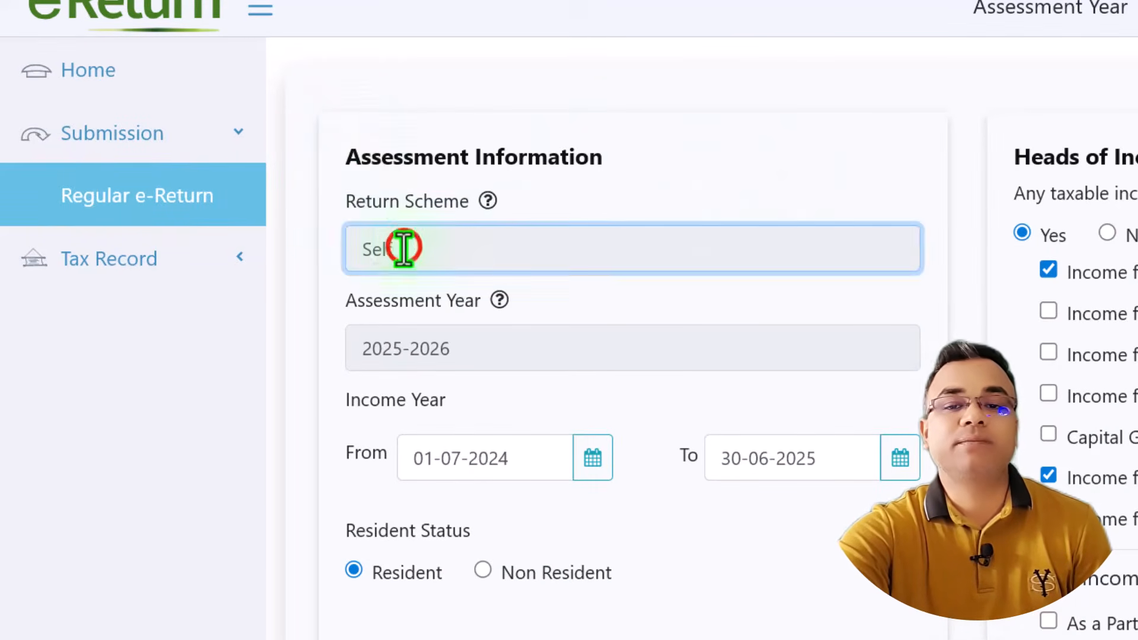
left_click_drag(344, 349, 454, 355)
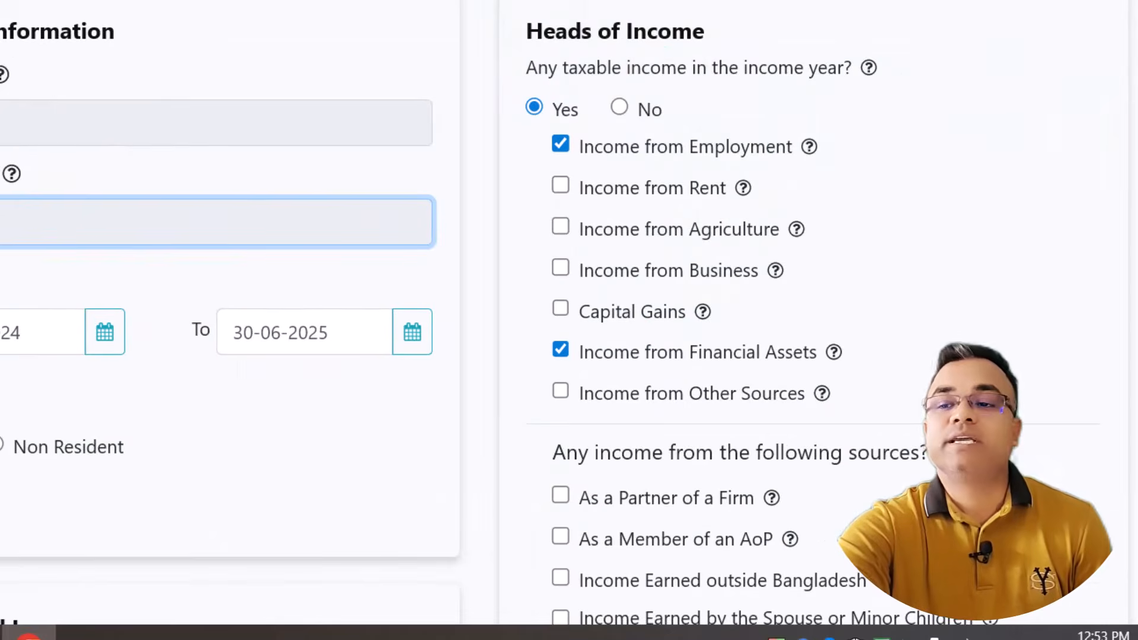
Answer Yes to taxable income in the income year and review the ticked income heads.
scroll(1067, 140, "down", 1)
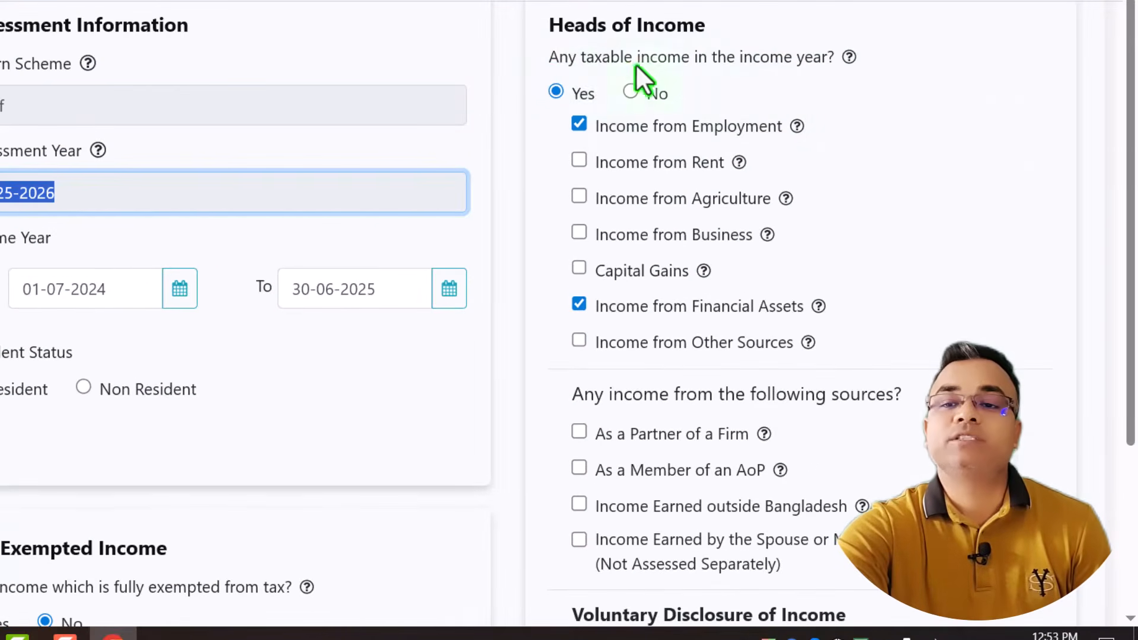
left_click(555, 90)
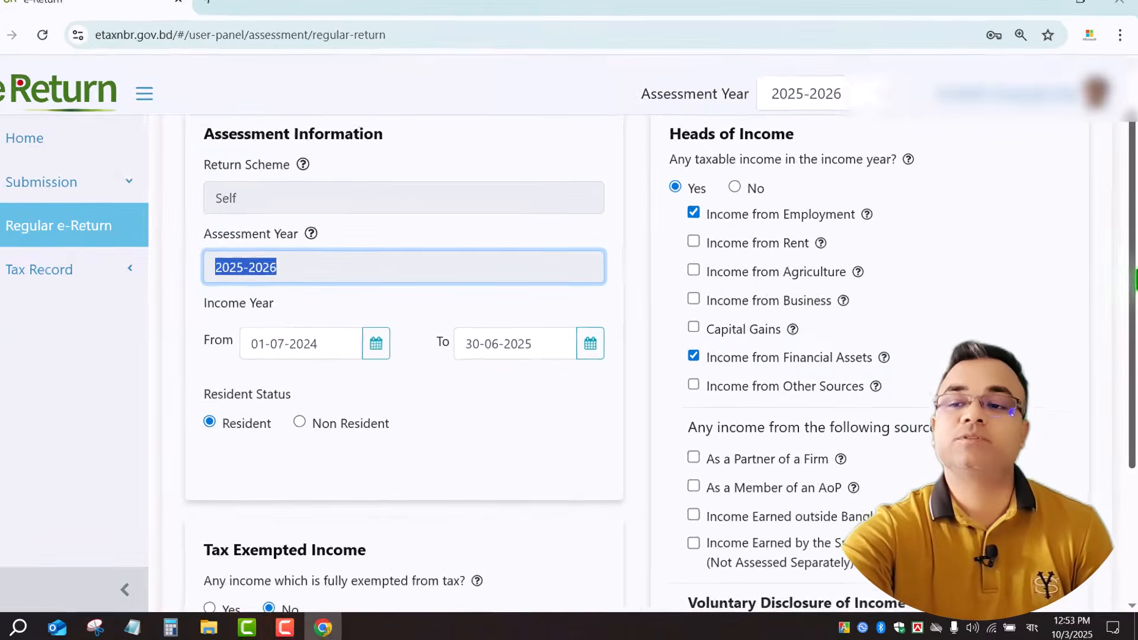
scroll(247, 389, "down", 3)
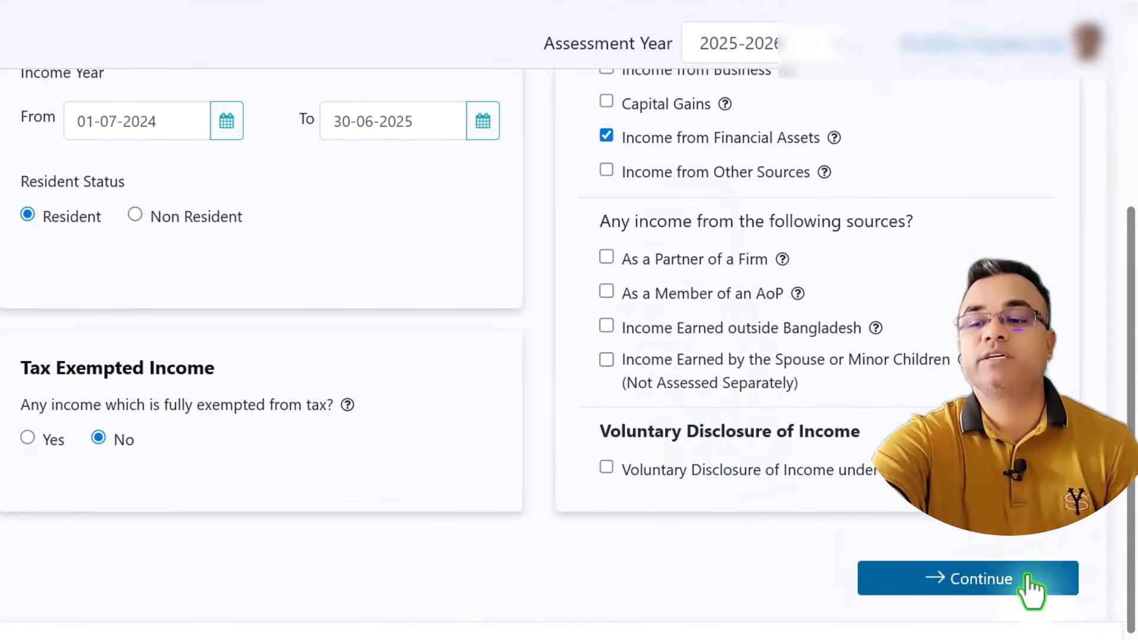
Continue to Additional Information and keep Any Other Area as the main income location.
left_click(1005, 578)
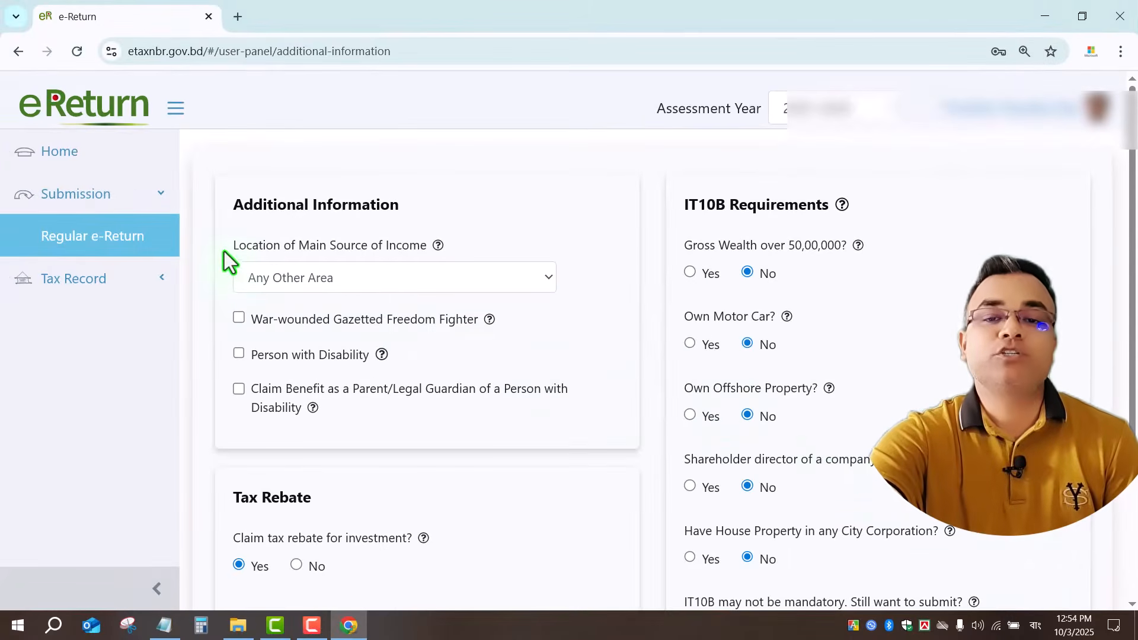
left_click_drag(252, 245, 455, 244)
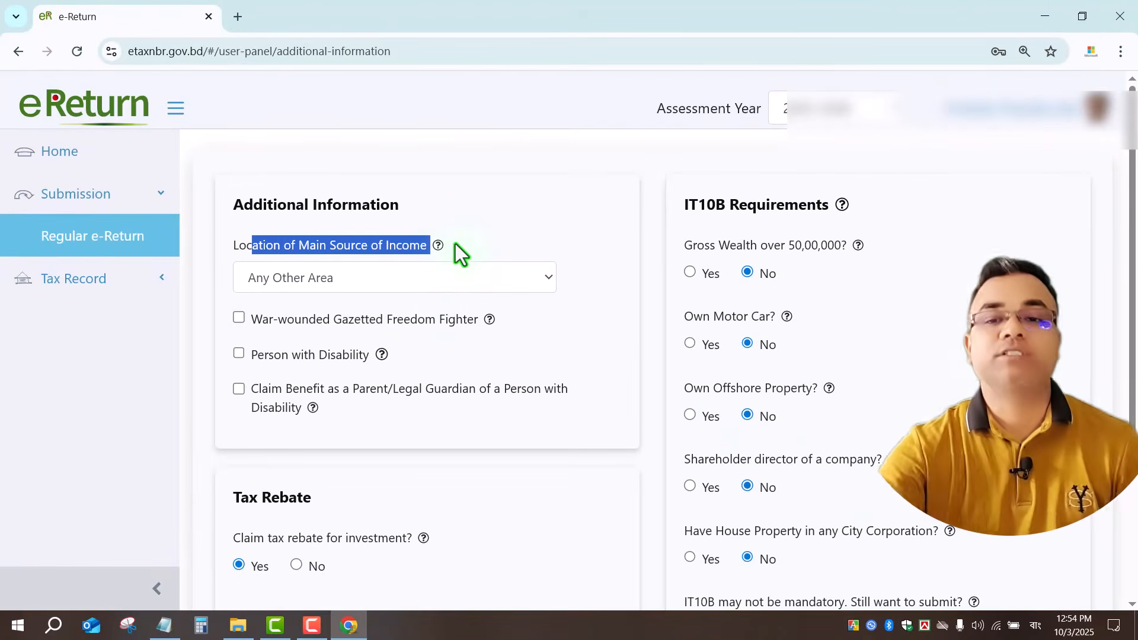
left_click(432, 283)
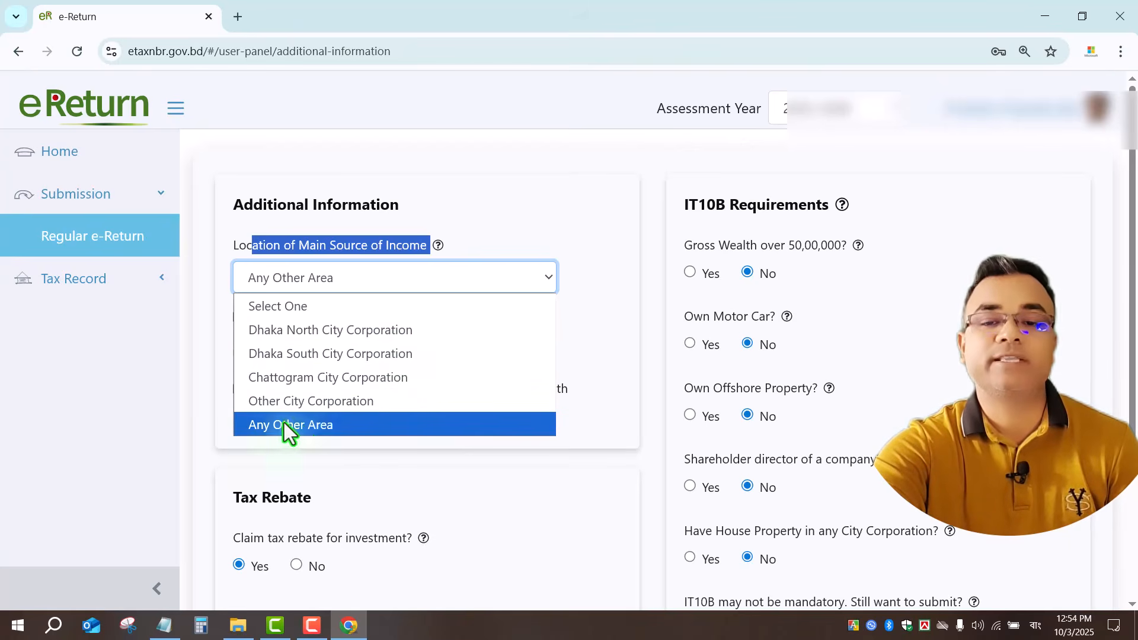
left_click(303, 425)
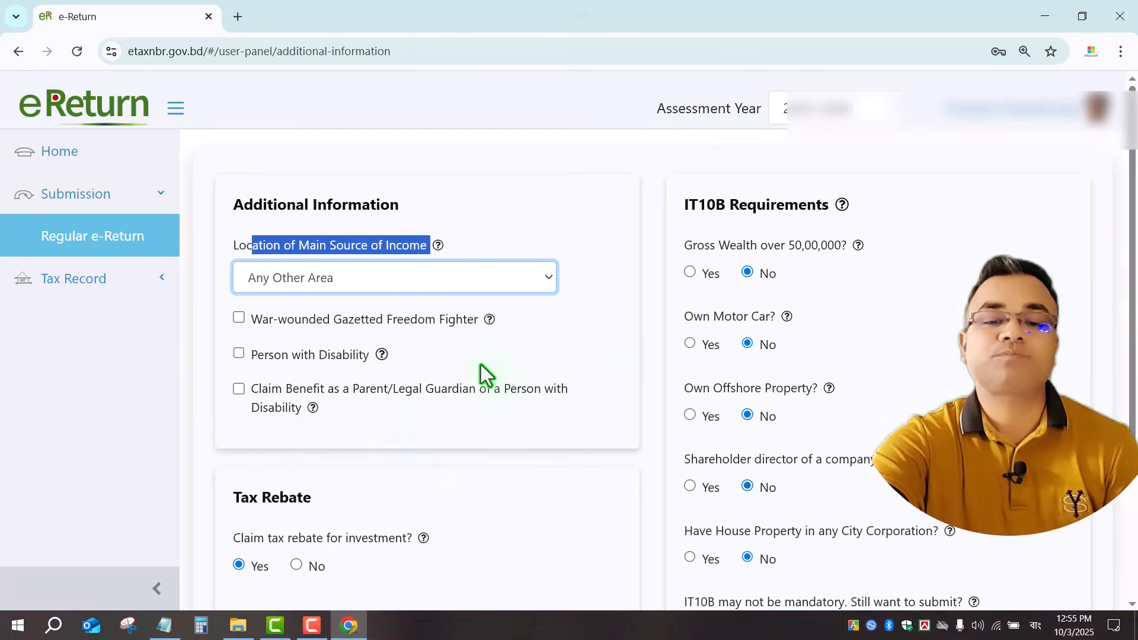
scroll(478, 373, "down", 3)
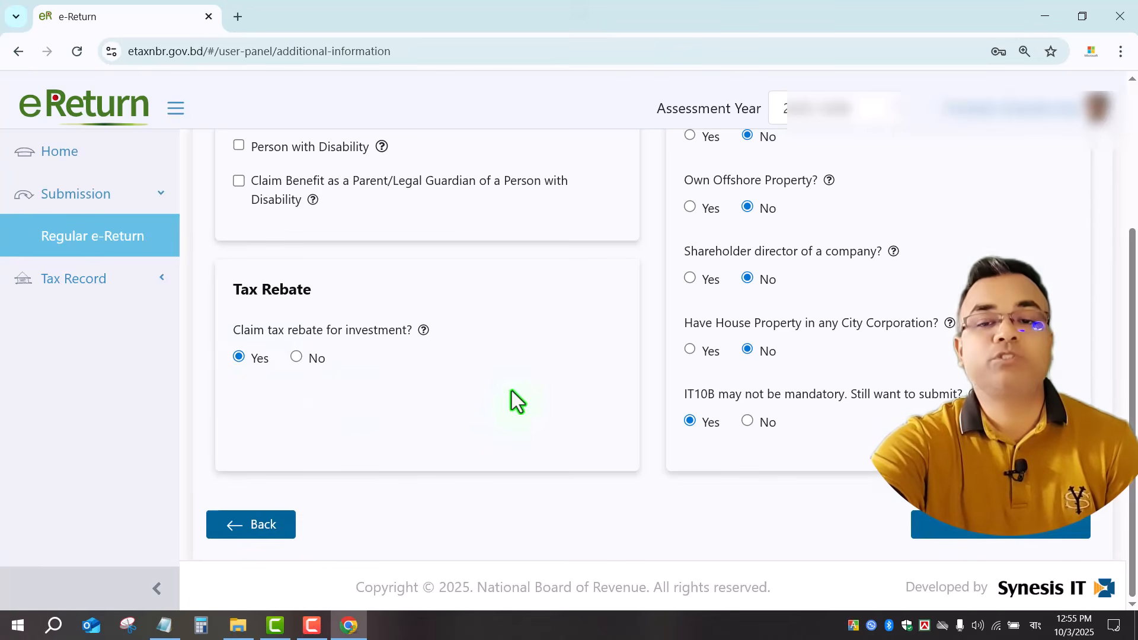
scroll(482, 397, "up", 4)
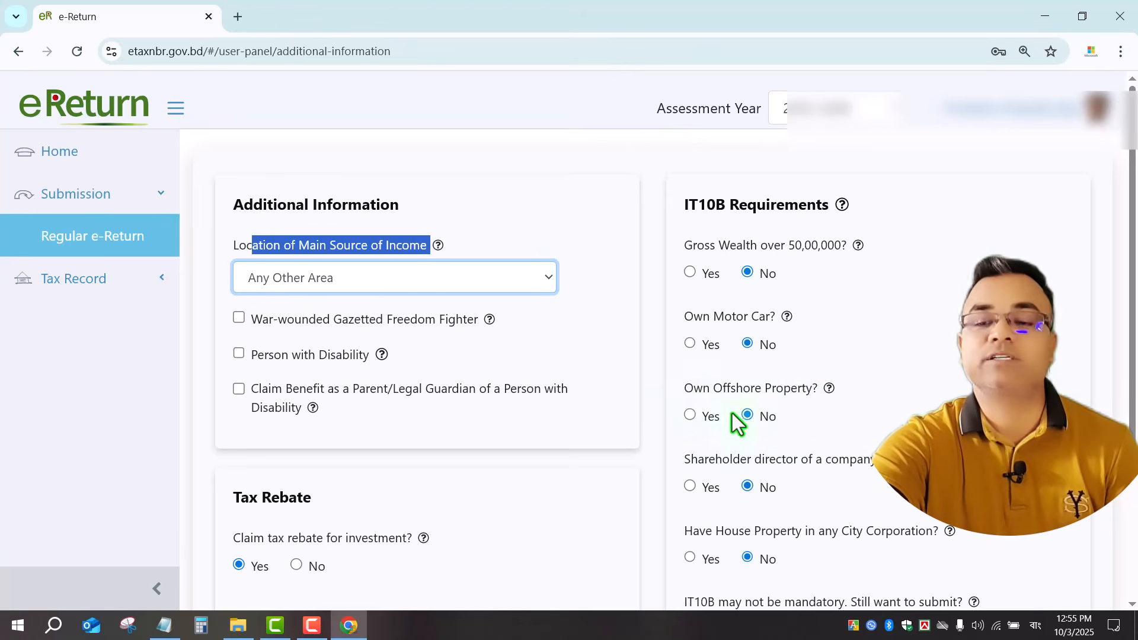
scroll(1134, 350, "down", 3)
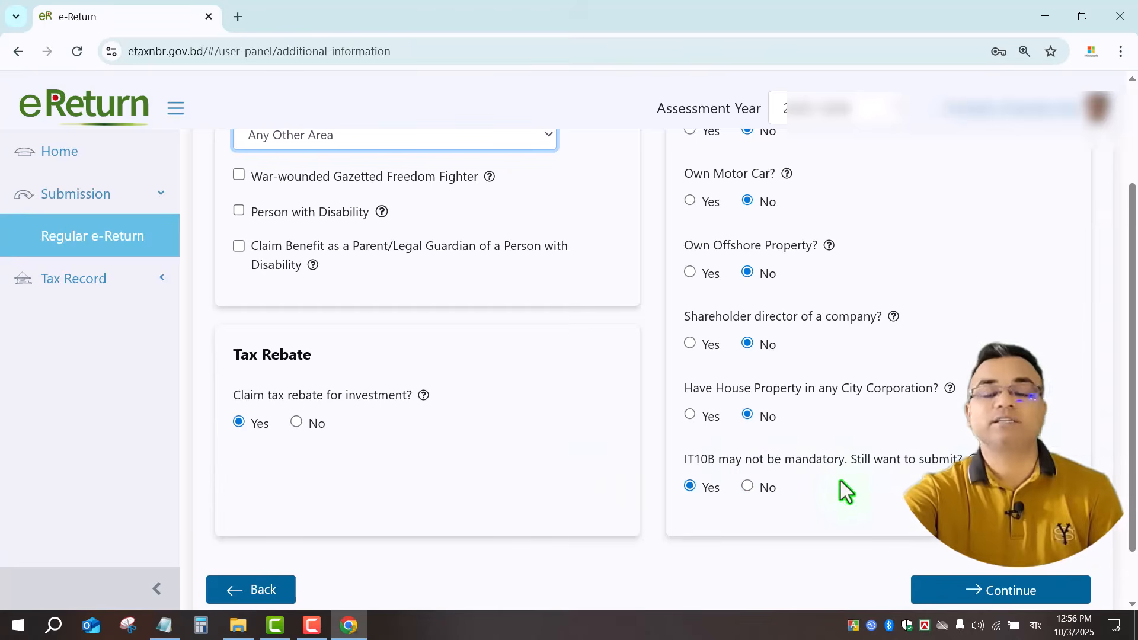
Go to Income from Employment and keep Government Pay Scale (Payment through iBAS++) as employment type.
left_click(1027, 592)
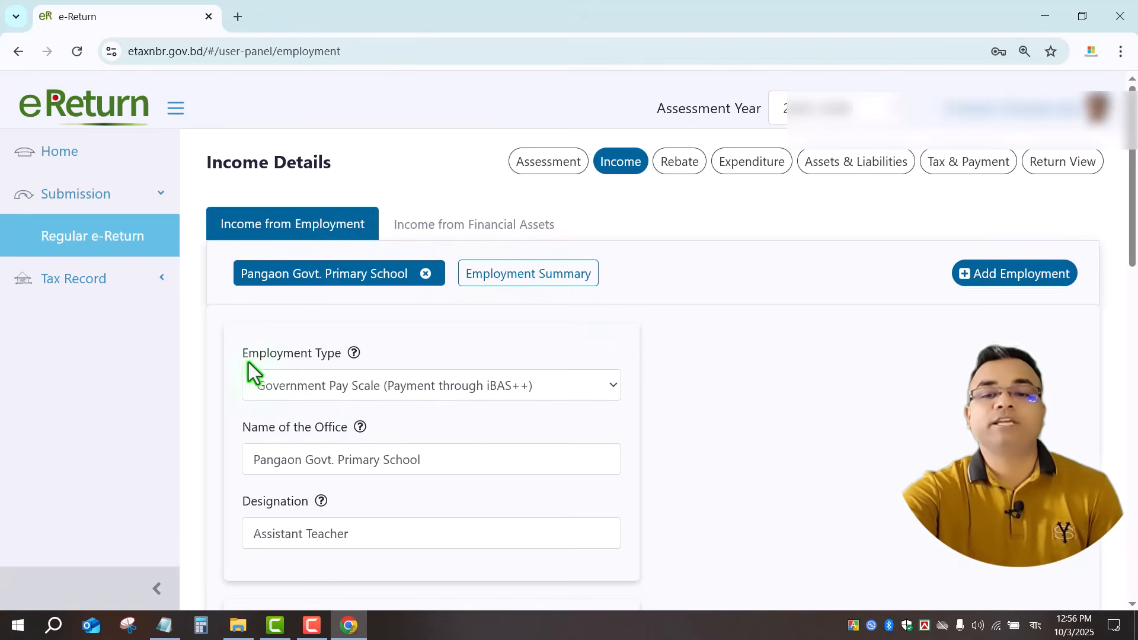
left_click(325, 391)
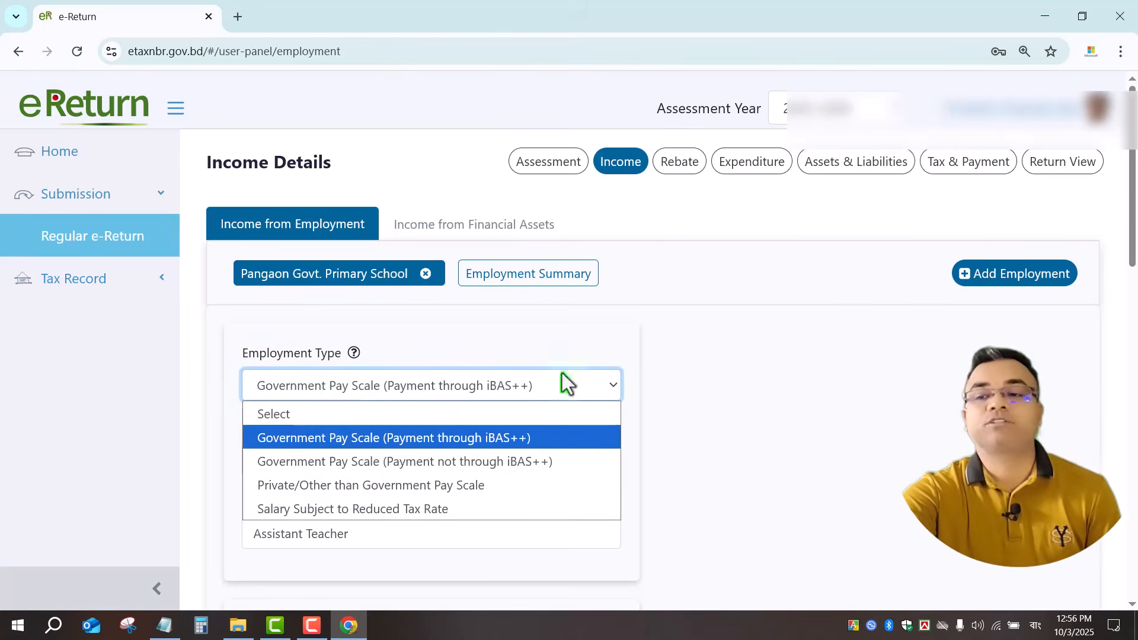
left_click_drag(1132, 226, 1092, 261)
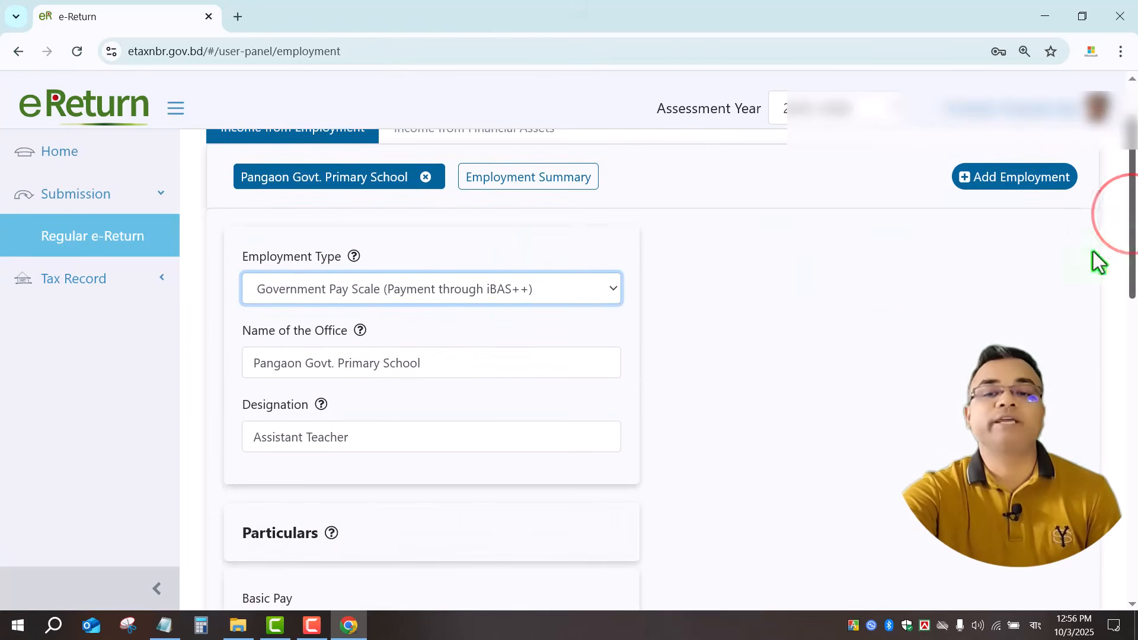
left_click(453, 290)
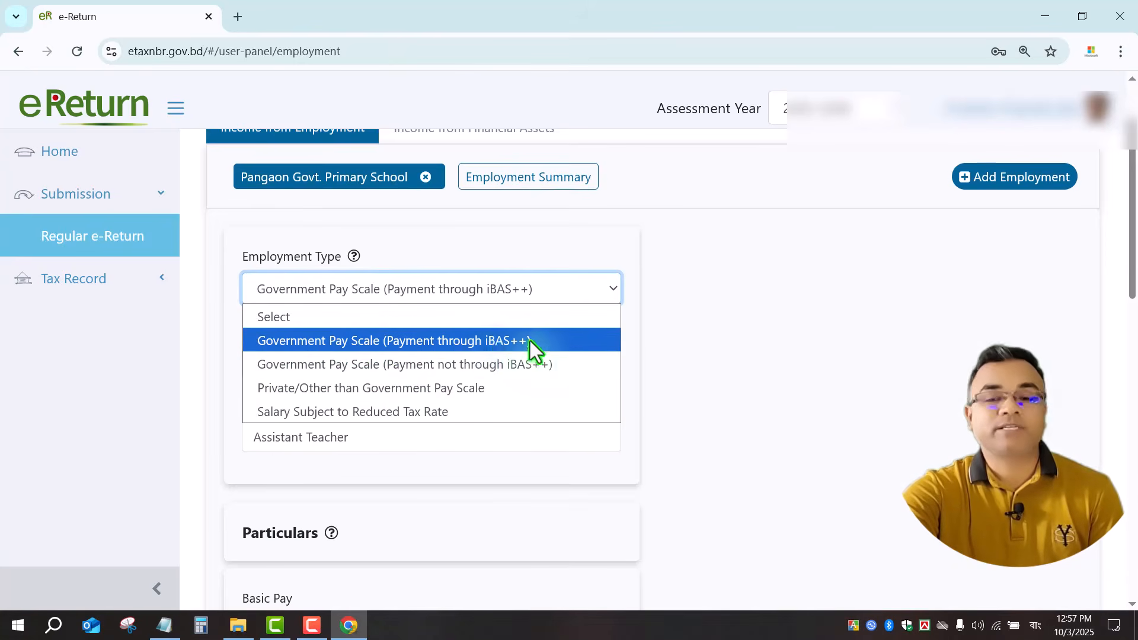
left_click(467, 340)
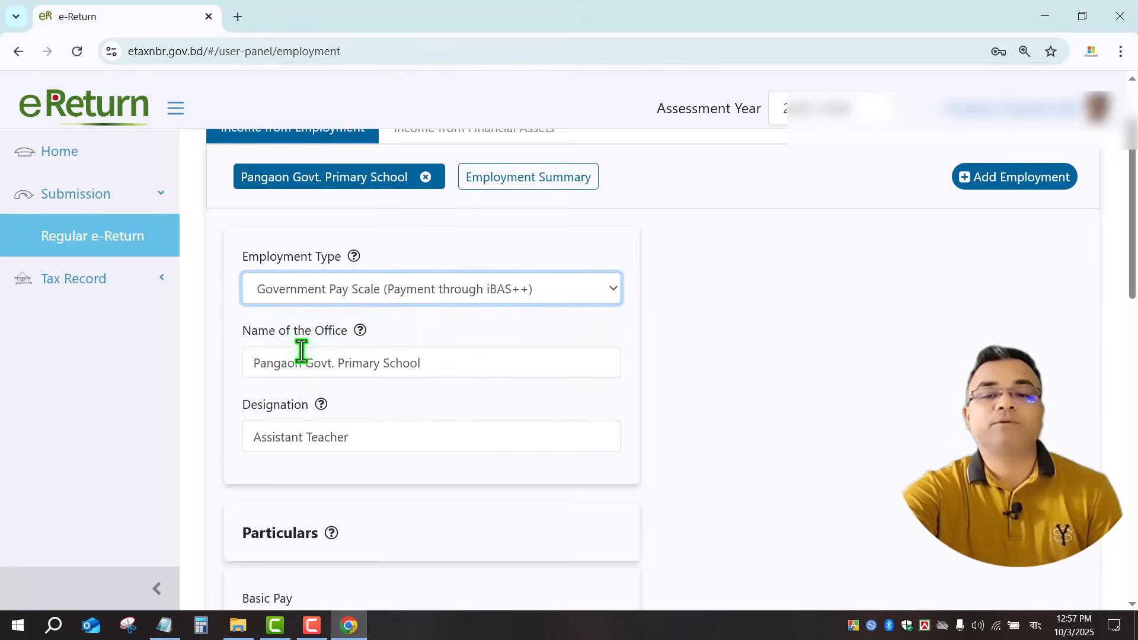
Review the office name Pangaon Govt. Primary School and the designation Assistant Teacher.
left_click_drag(243, 333, 340, 333)
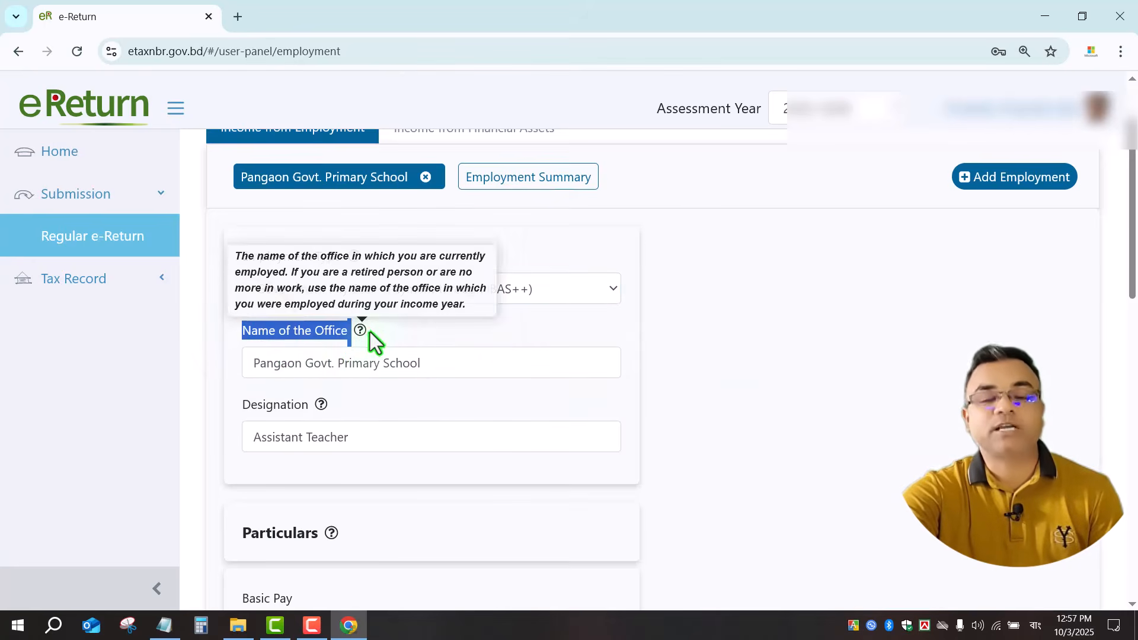
left_click(369, 330)
left_click_drag(455, 378, 240, 369)
left_click(398, 446)
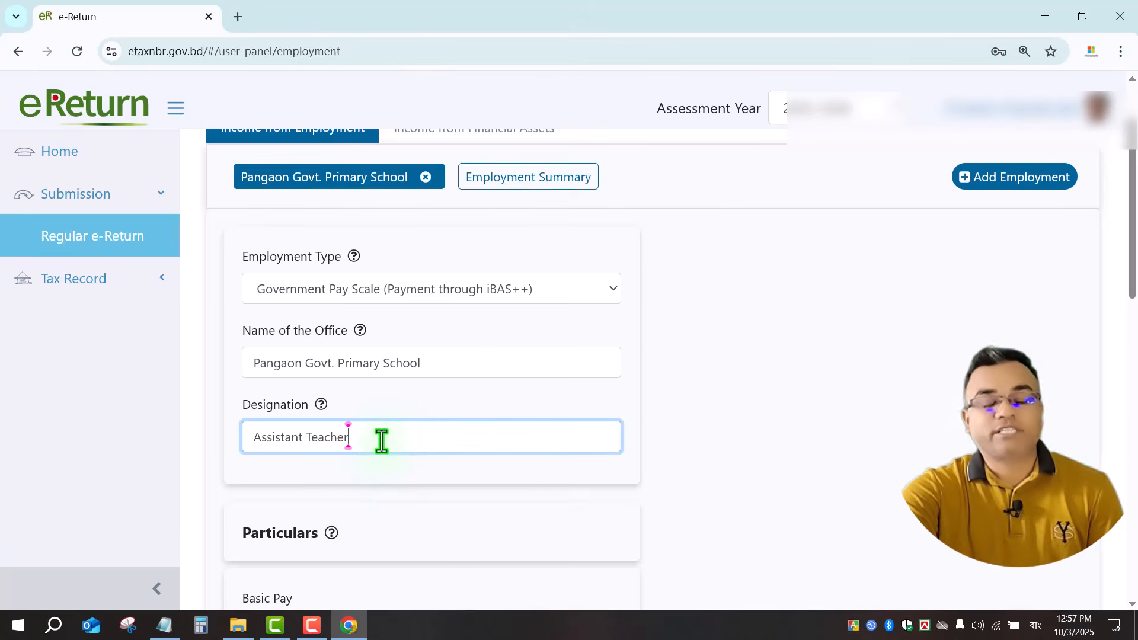
left_click_drag(381, 440, 243, 444)
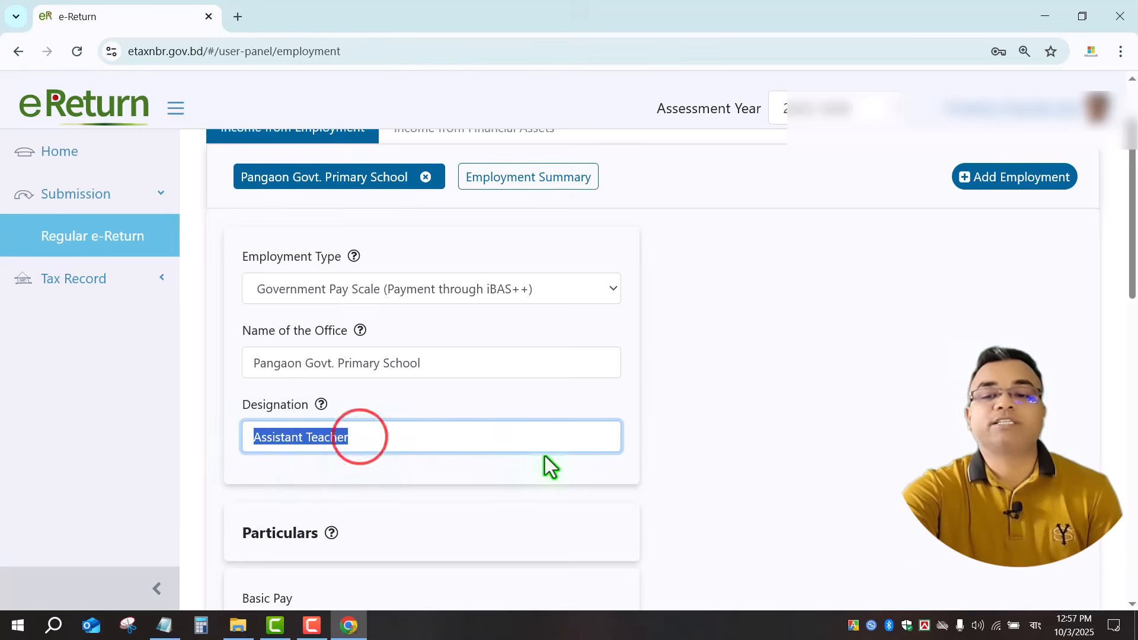
left_click(550, 472)
left_click_drag(1129, 253, 1125, 369)
left_click_drag(227, 228, 410, 226)
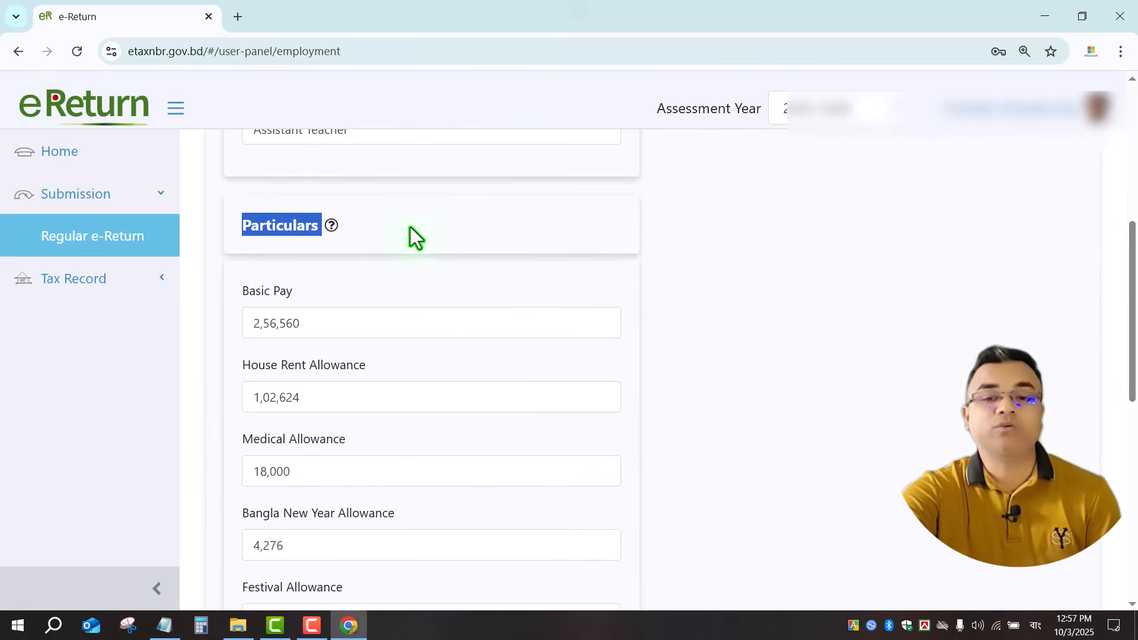
left_click_drag(1130, 295, 1130, 323)
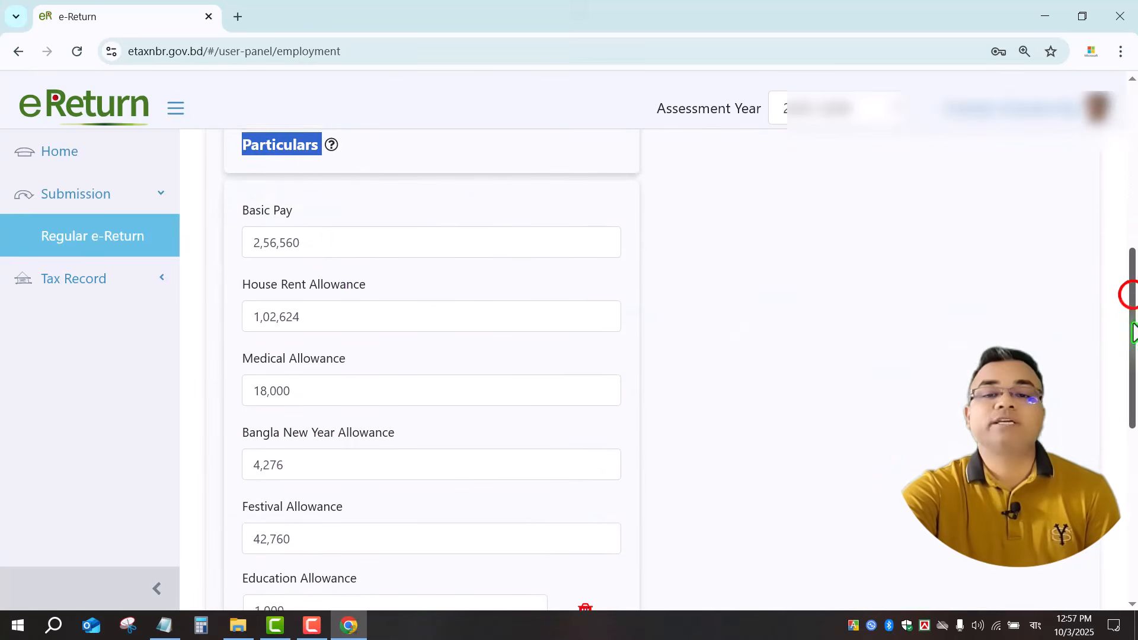
left_click_drag(219, 205, 368, 225)
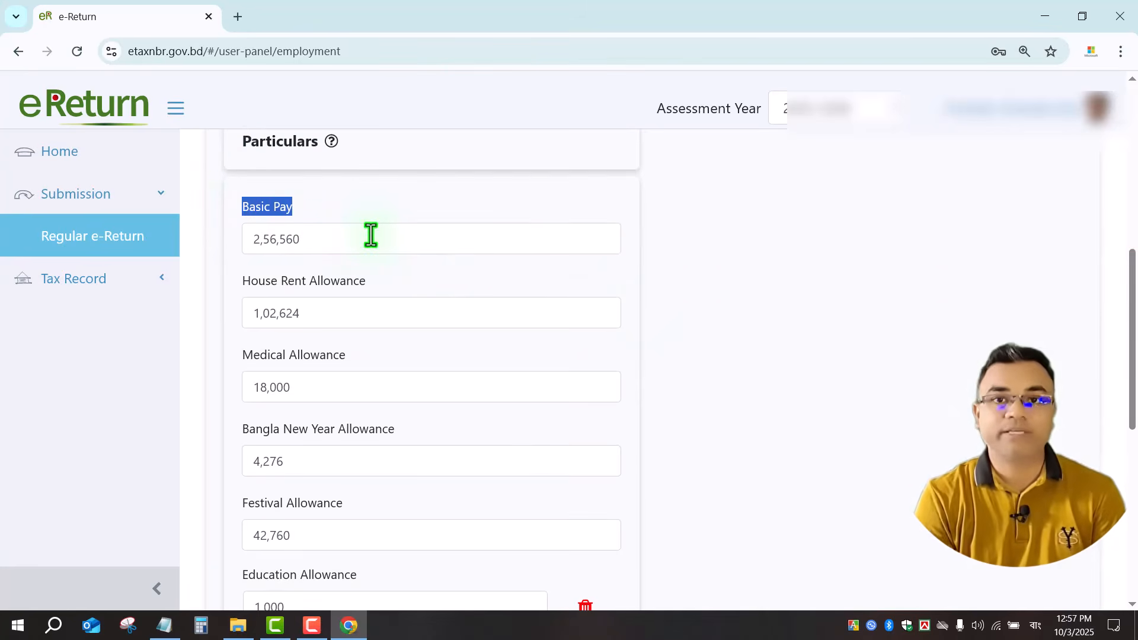
left_click(323, 243)
left_click_drag(319, 246, 225, 243)
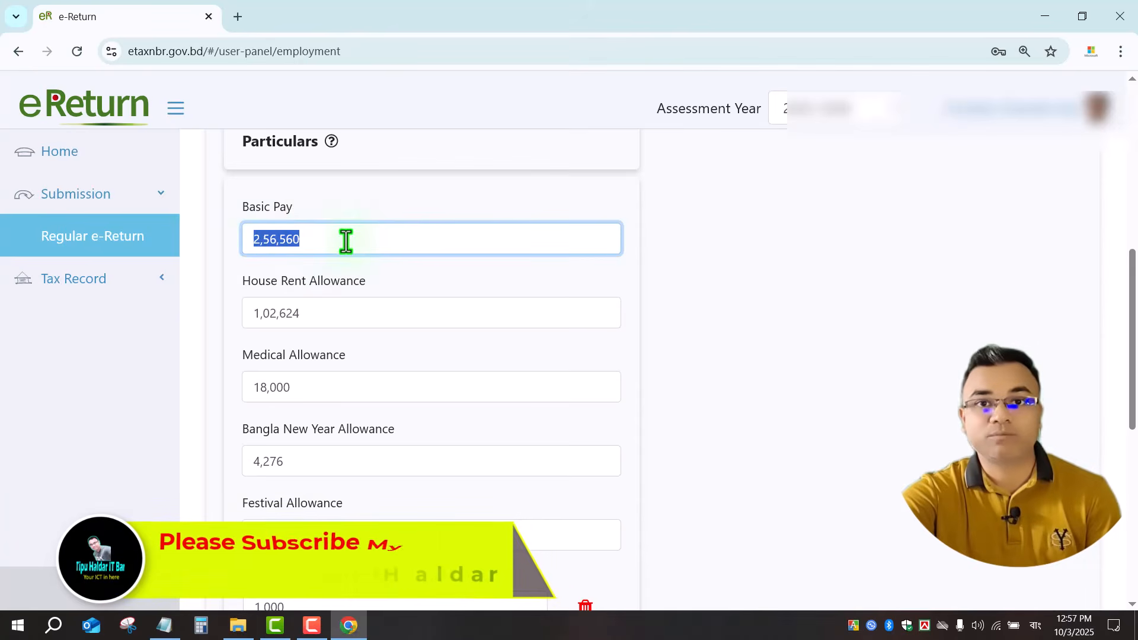
left_click(326, 240)
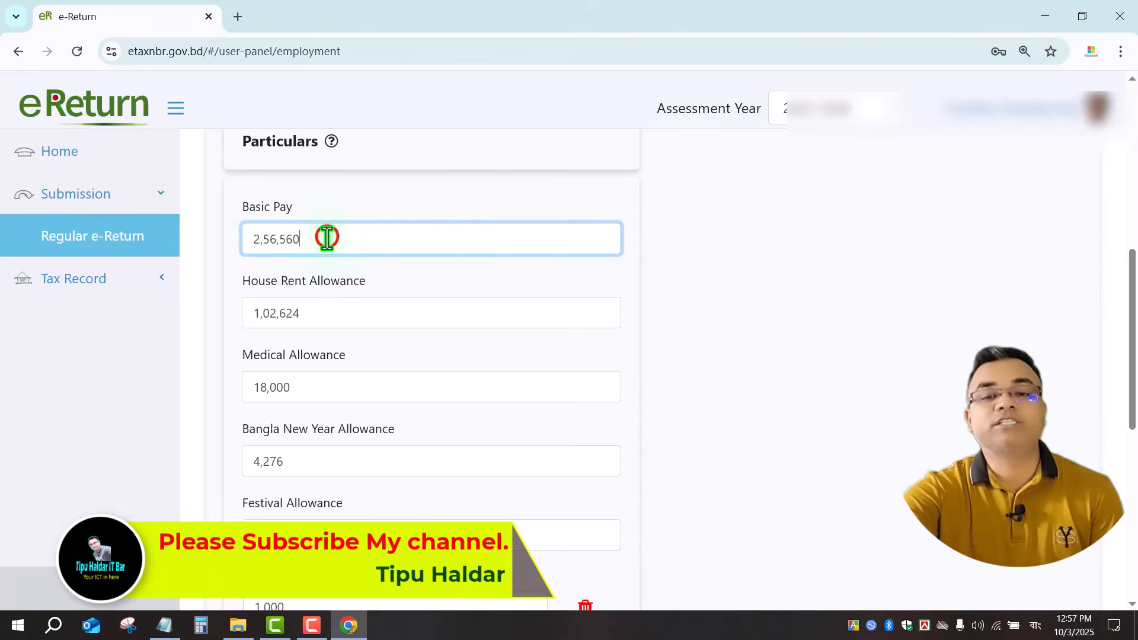
double_click(335, 242)
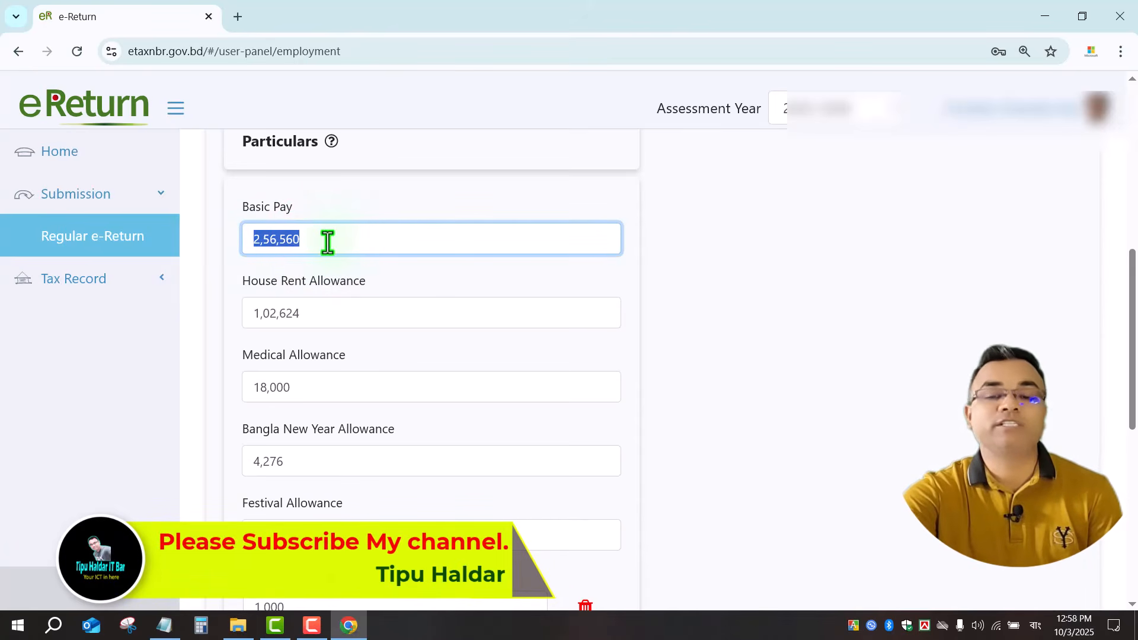
left_click_drag(326, 242, 254, 242)
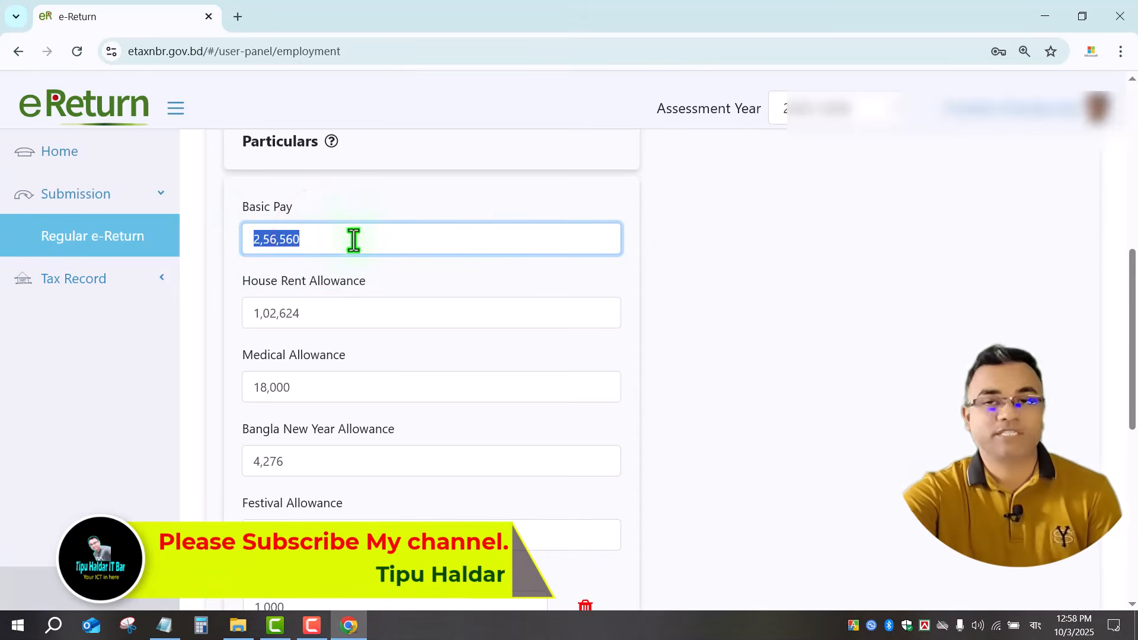
left_click(354, 239)
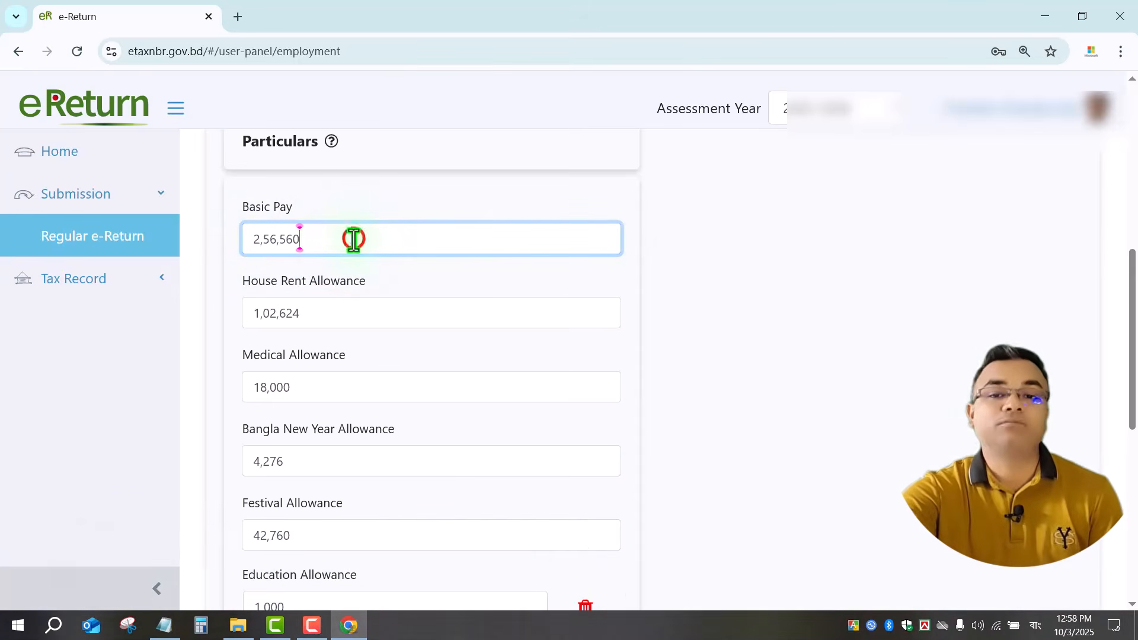
double_click(353, 239)
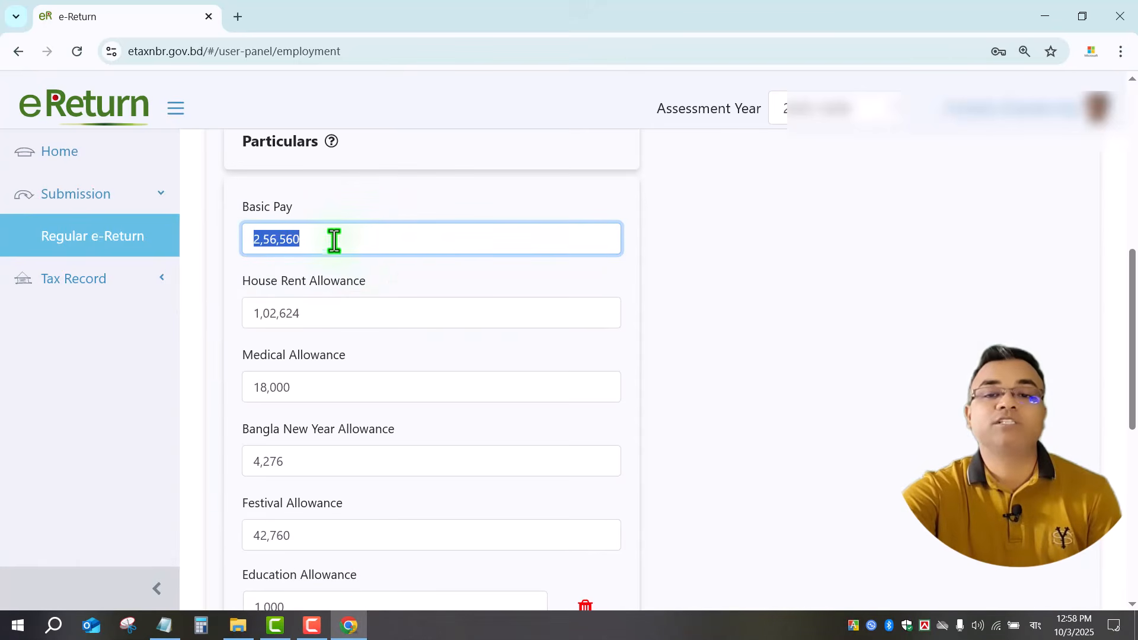
left_click_drag(333, 243, 256, 239)
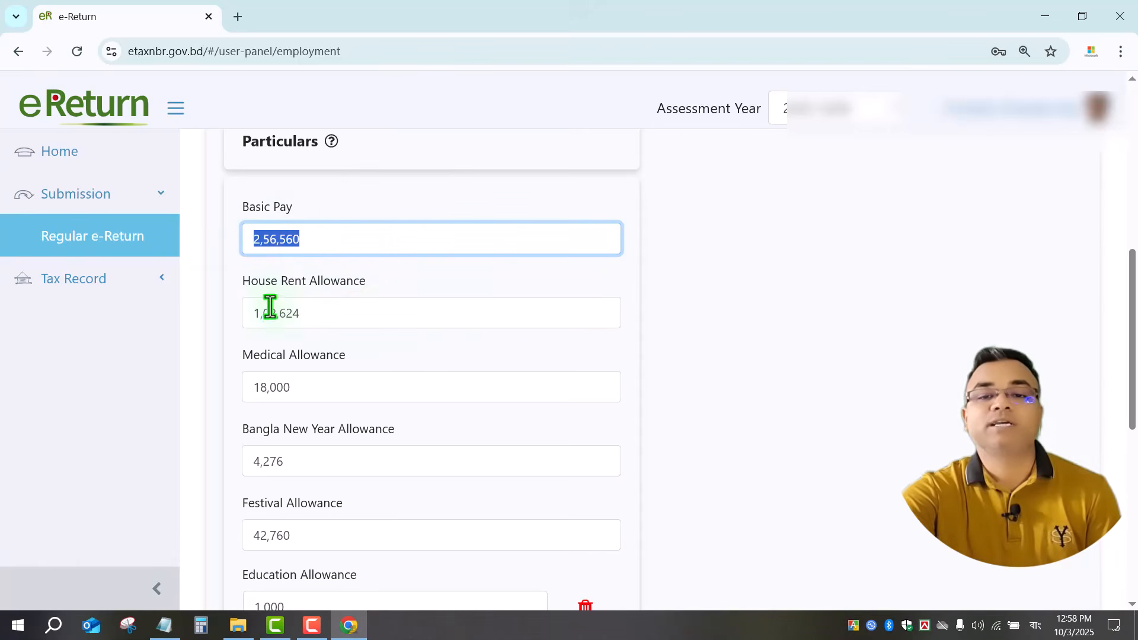
left_click_drag(342, 314, 229, 314)
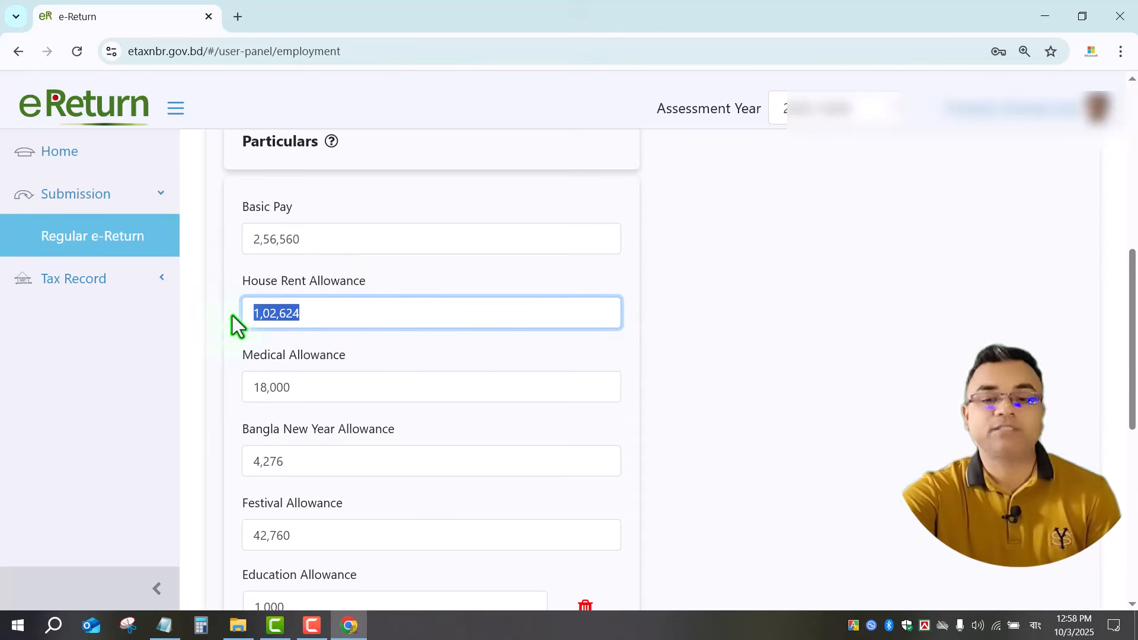
left_click(333, 312)
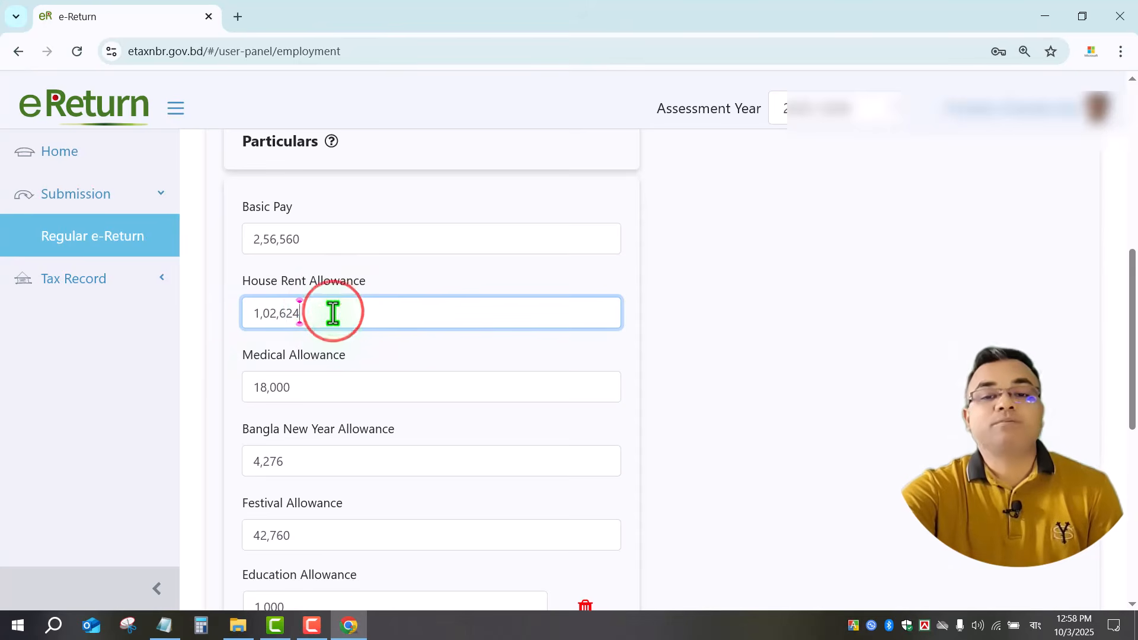
left_click_drag(333, 313, 178, 312)
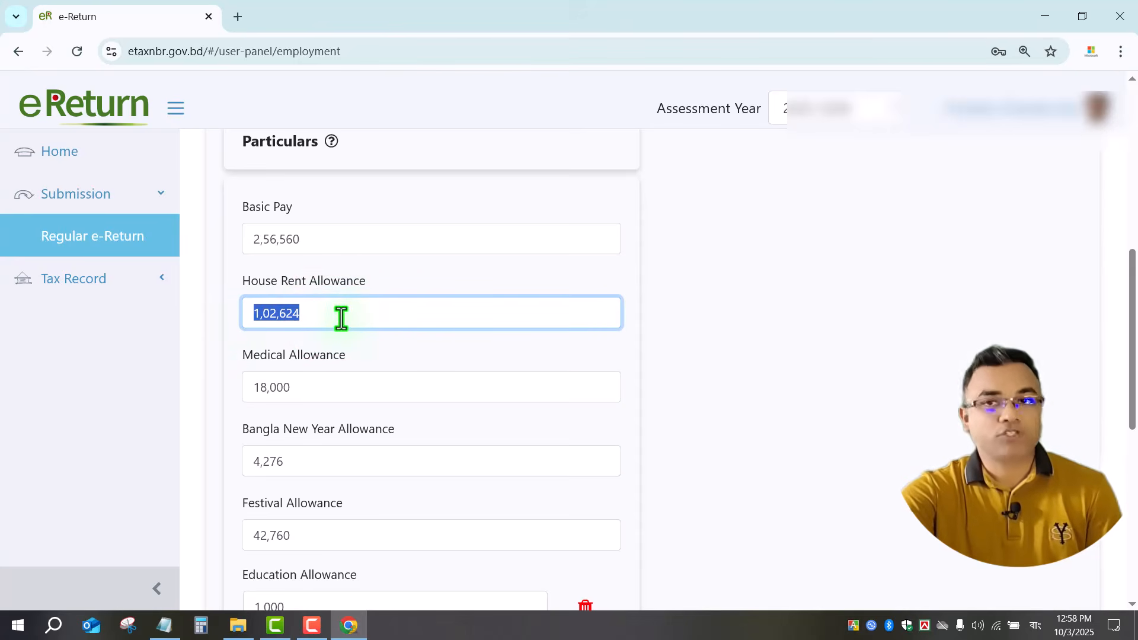
left_click(317, 386)
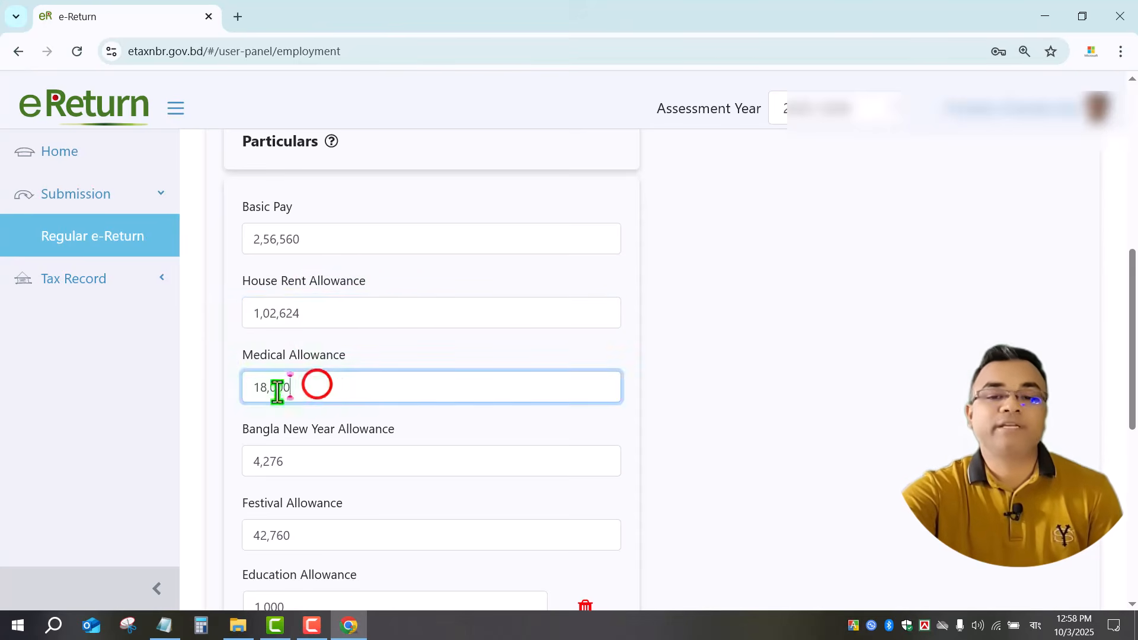
left_click_drag(317, 387, 232, 403)
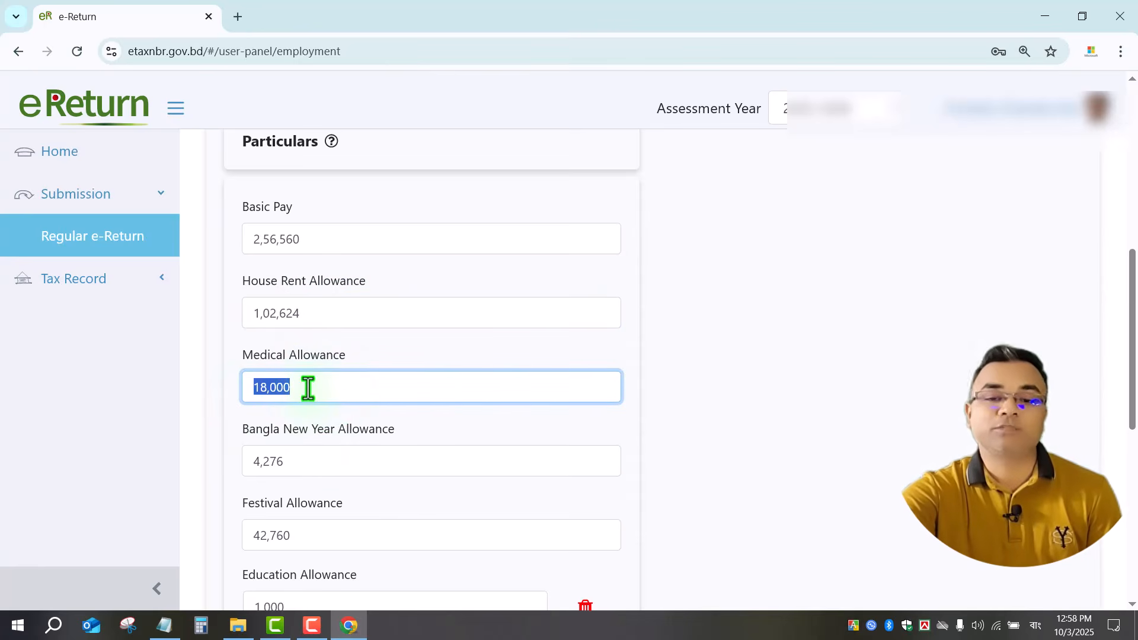
left_click_drag(309, 388, 223, 390)
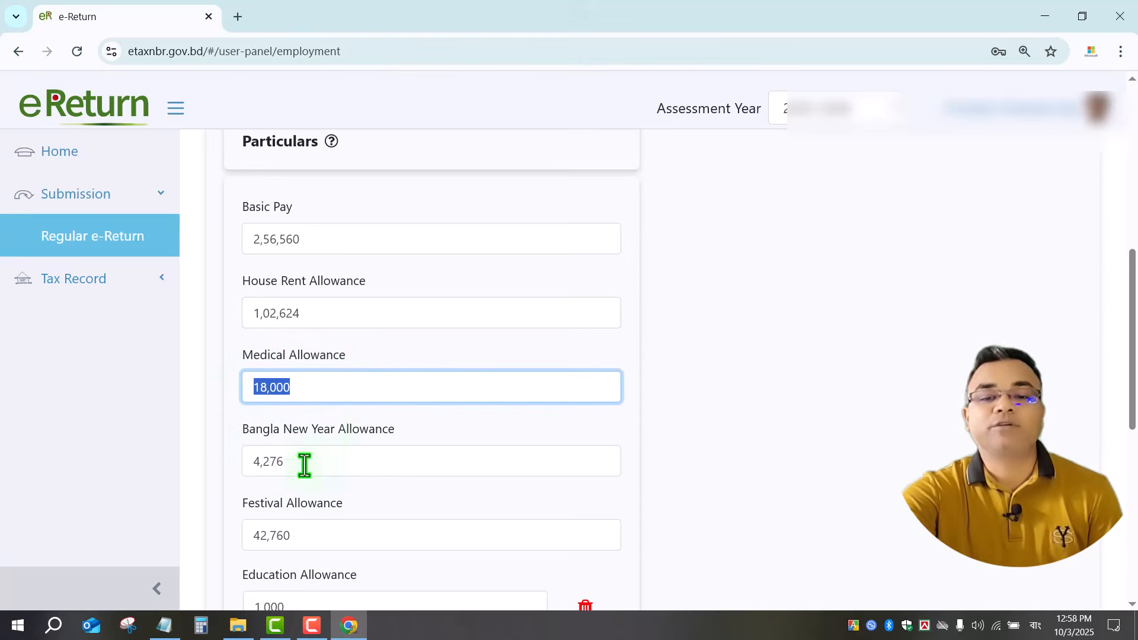
left_click_drag(304, 466, 215, 458)
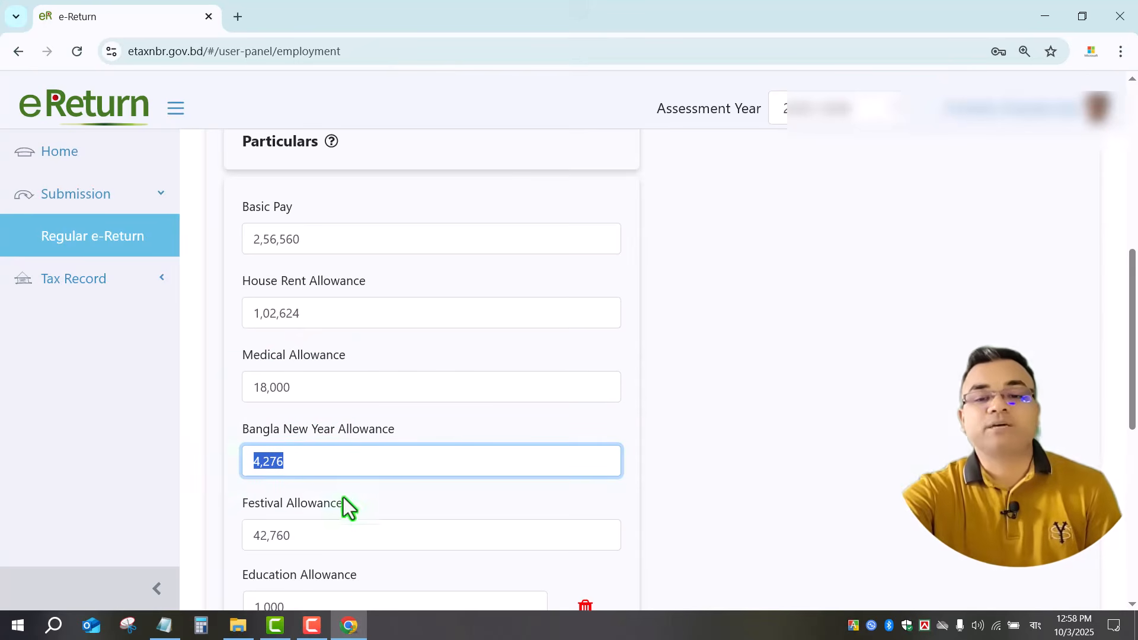
left_click_drag(323, 464, 201, 464)
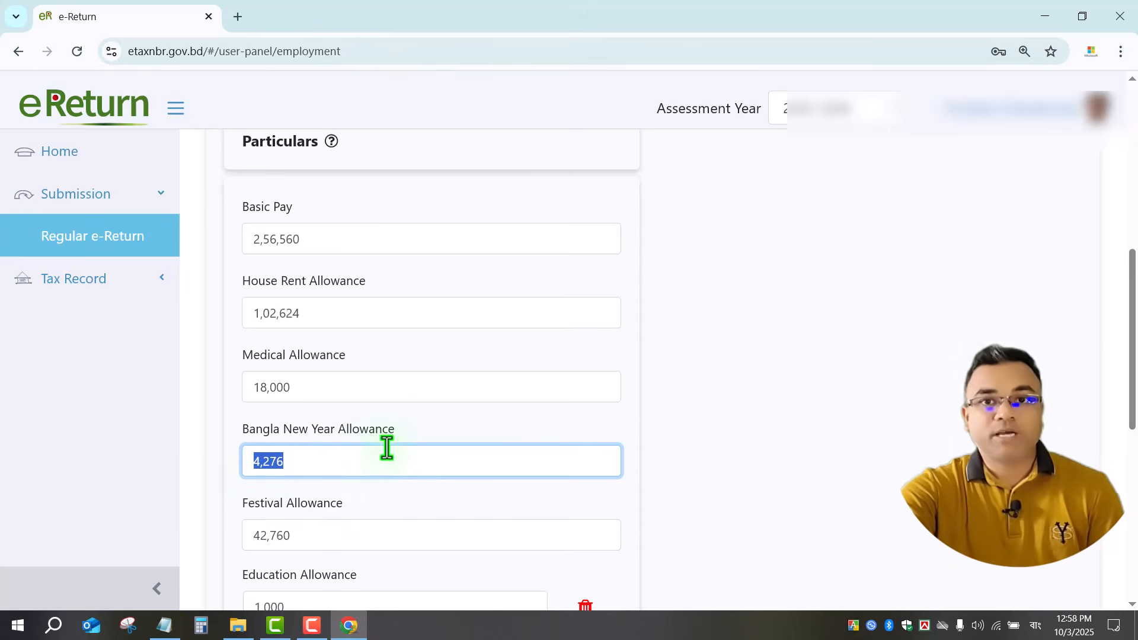
left_click(319, 461)
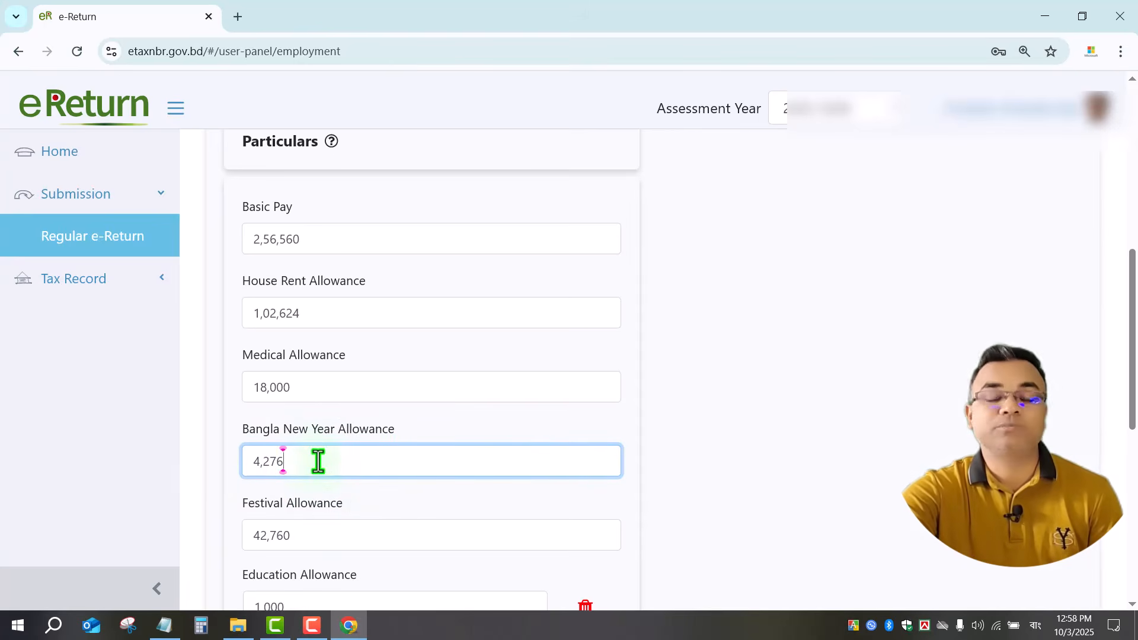
double_click(318, 461)
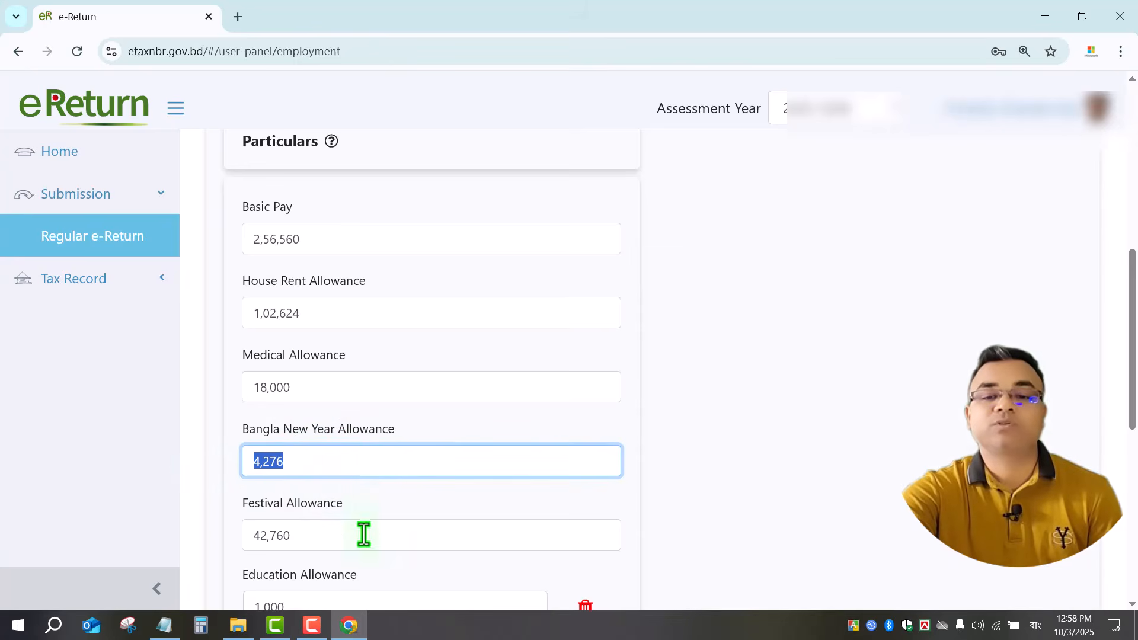
left_click(313, 535)
double_click(313, 535)
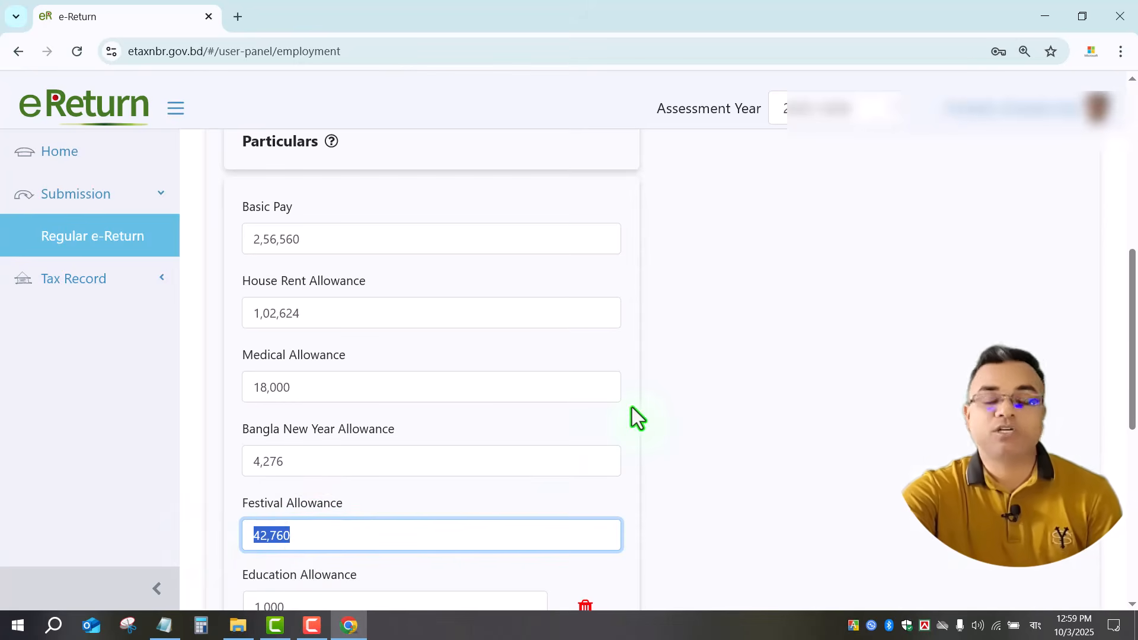
left_click(350, 537)
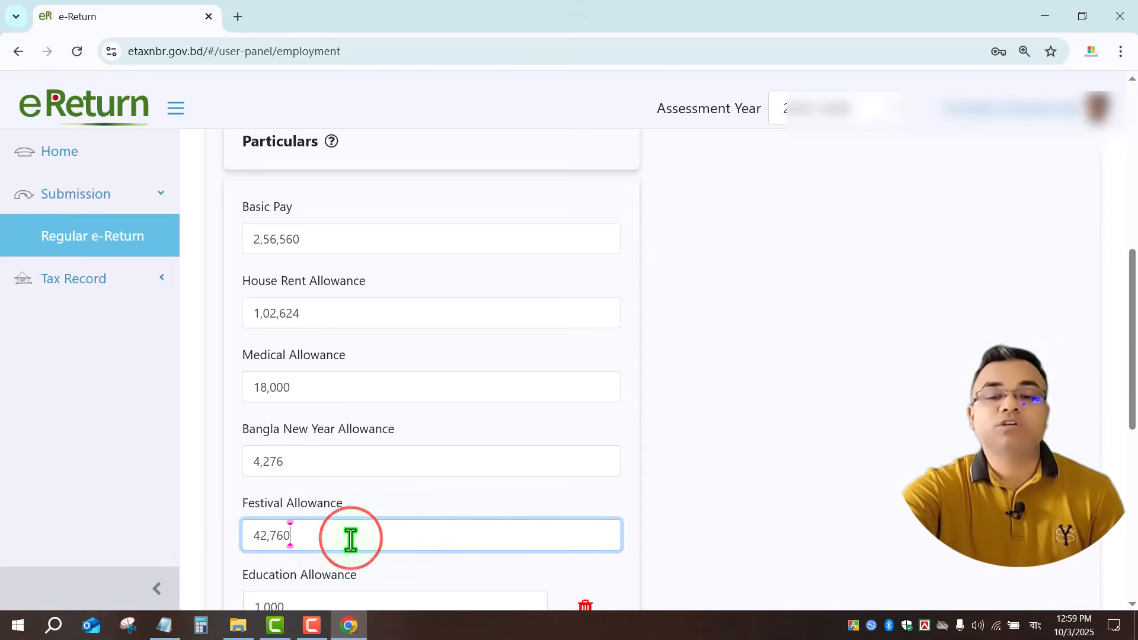
left_click_drag(350, 540, 216, 540)
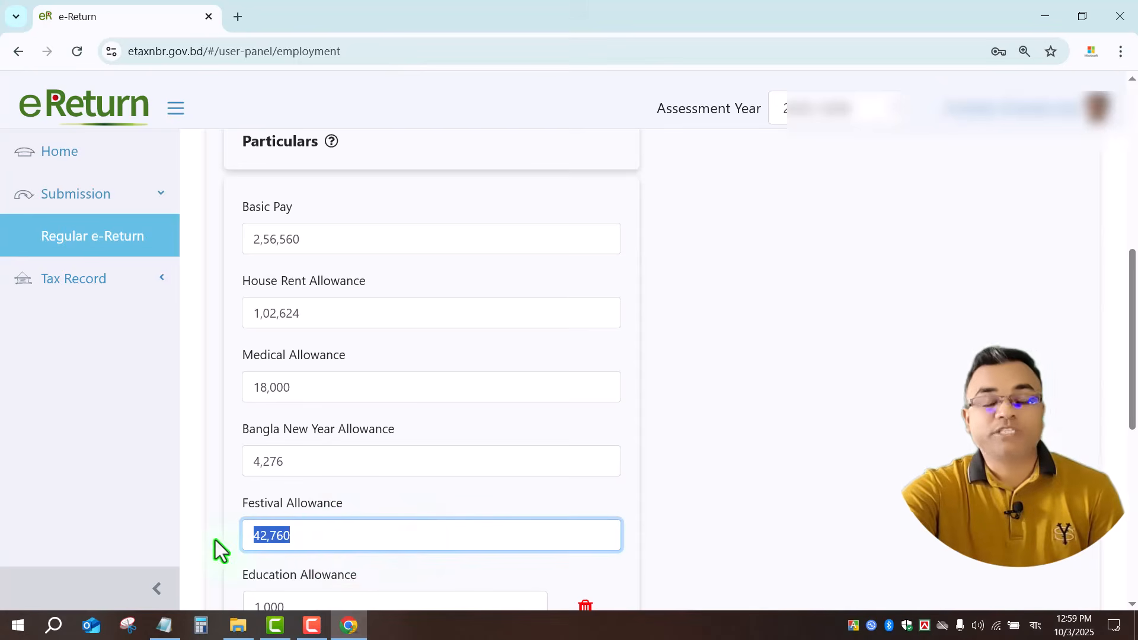
scroll(368, 379, "down", 3)
left_click(347, 334)
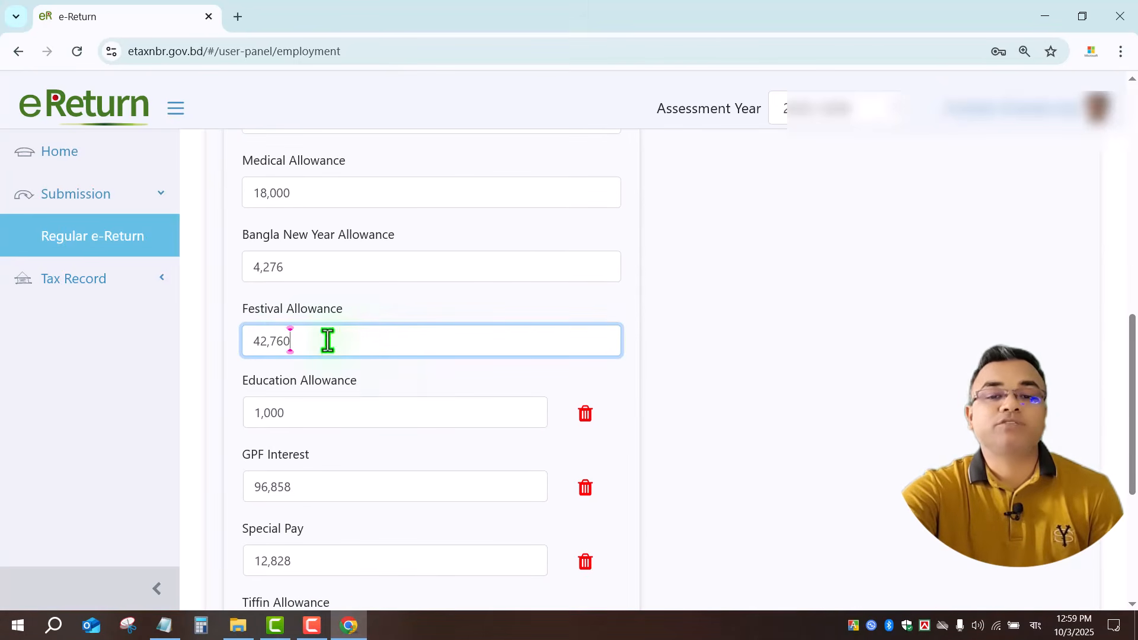
Change the Education Allowance amount from 1,000 to 12,000.
left_click_drag(328, 341, 204, 341)
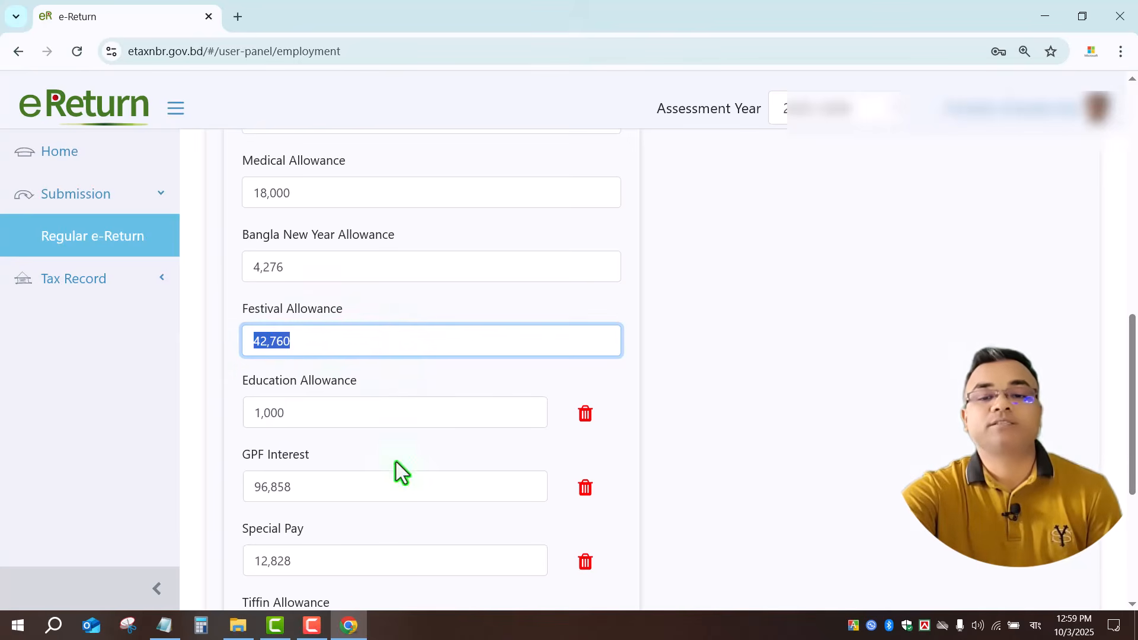
left_click(321, 405)
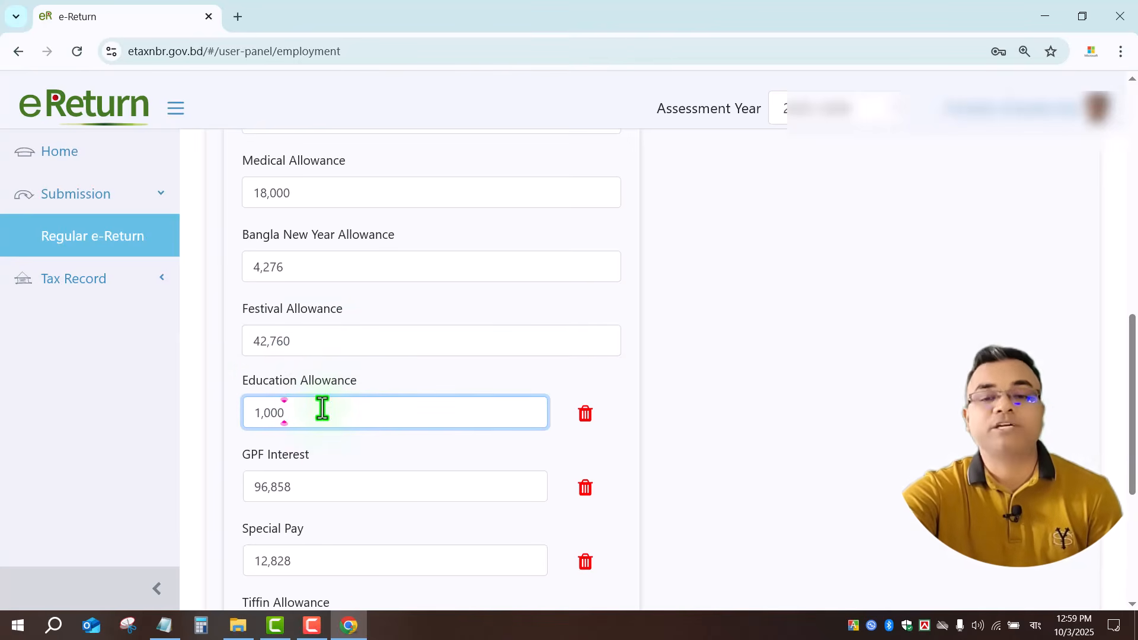
double_click(322, 408)
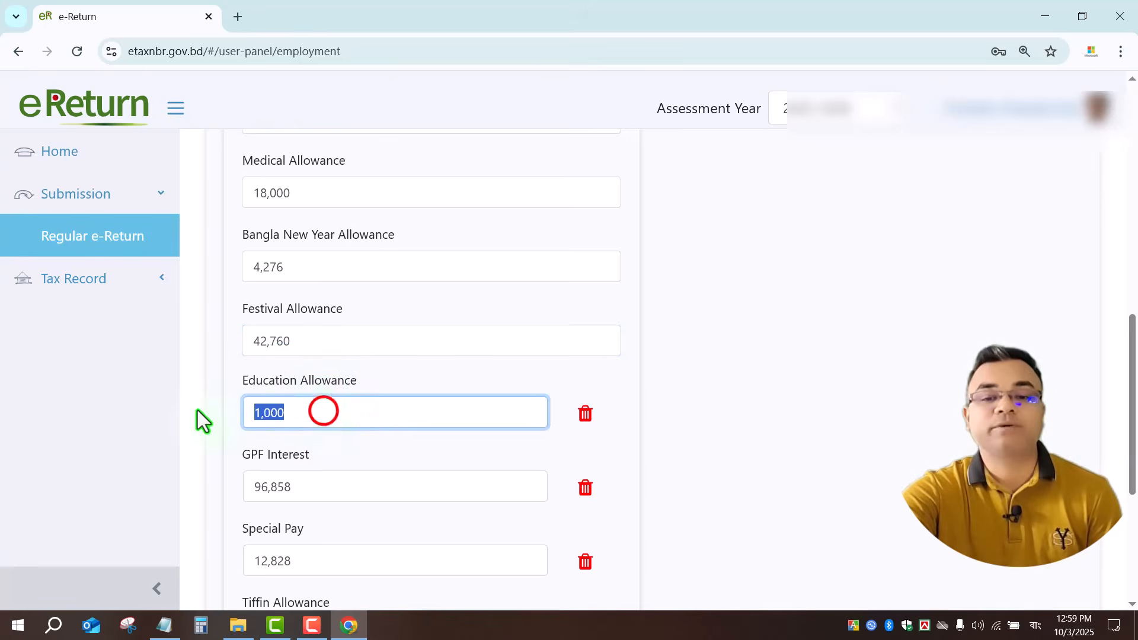
left_click(358, 415)
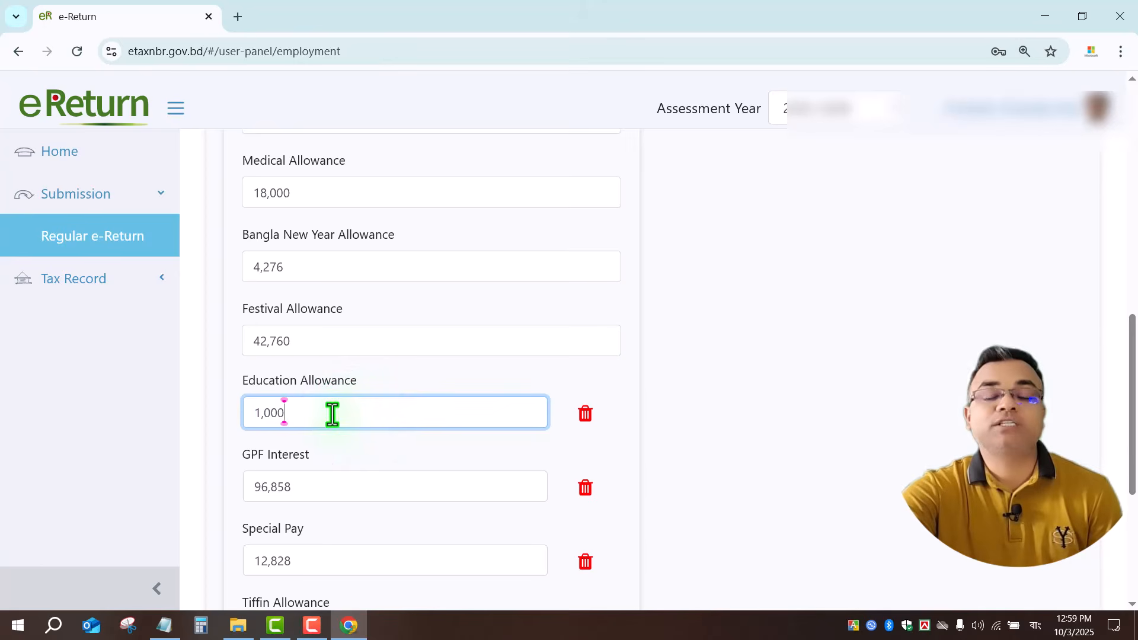
left_click(332, 415)
left_click(261, 413)
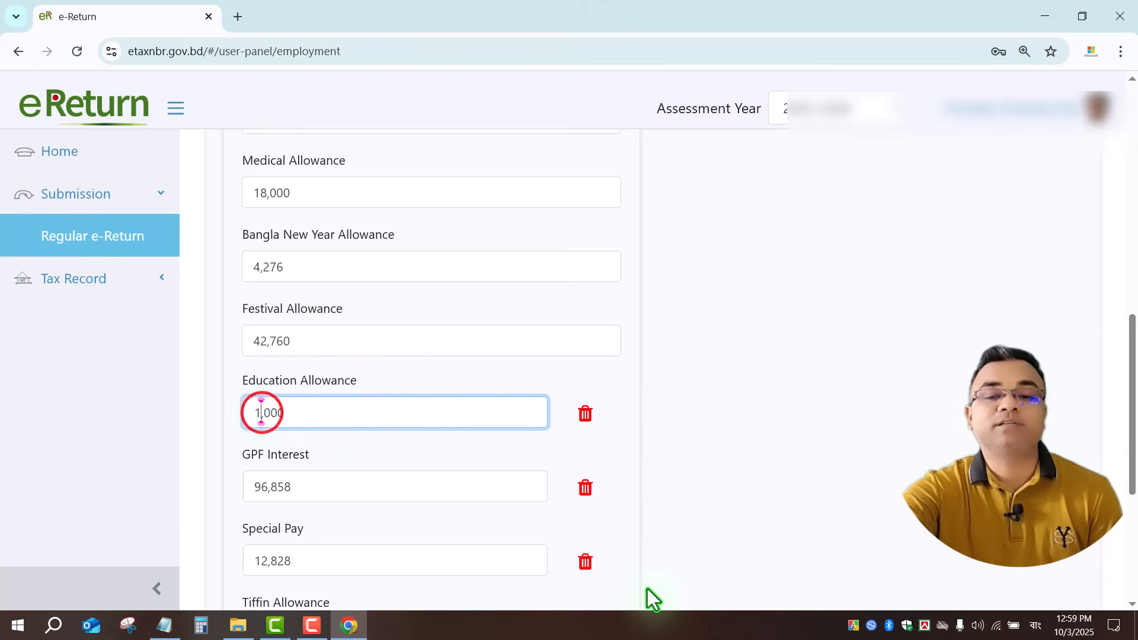
type("2")
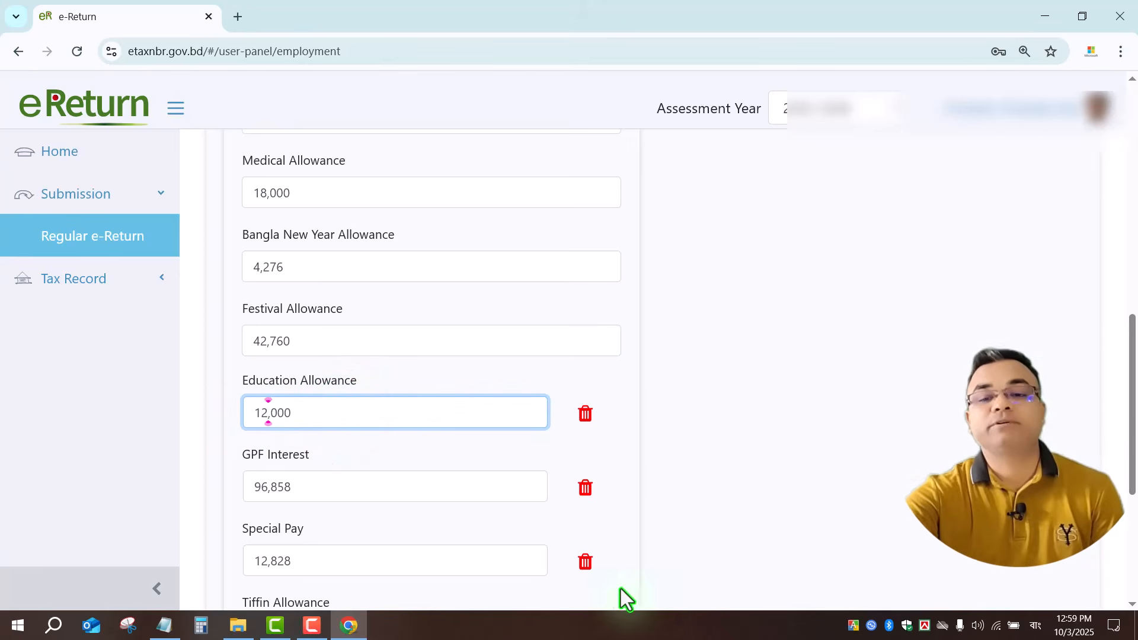
left_click(389, 456)
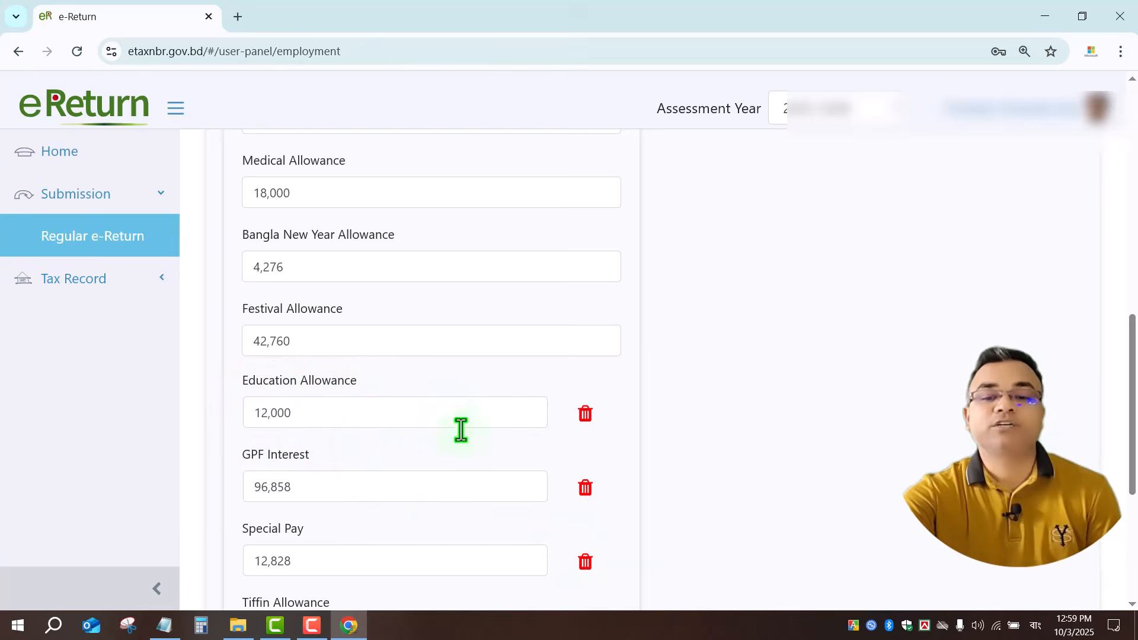
Select the GPF Interest amount to review it.
double_click(354, 491)
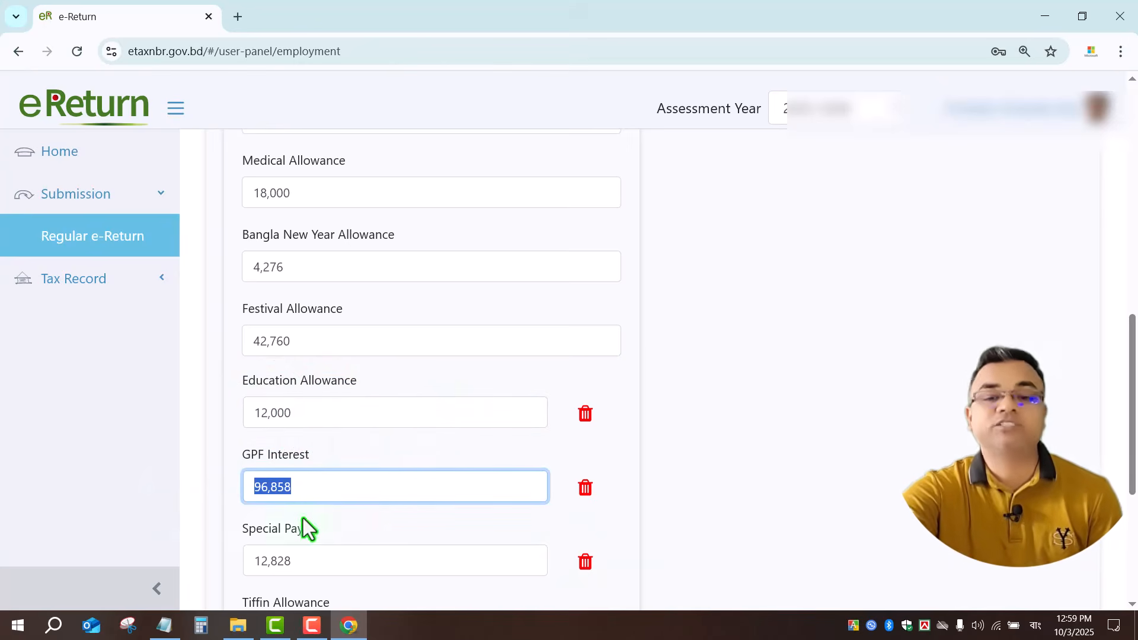
left_click(315, 483)
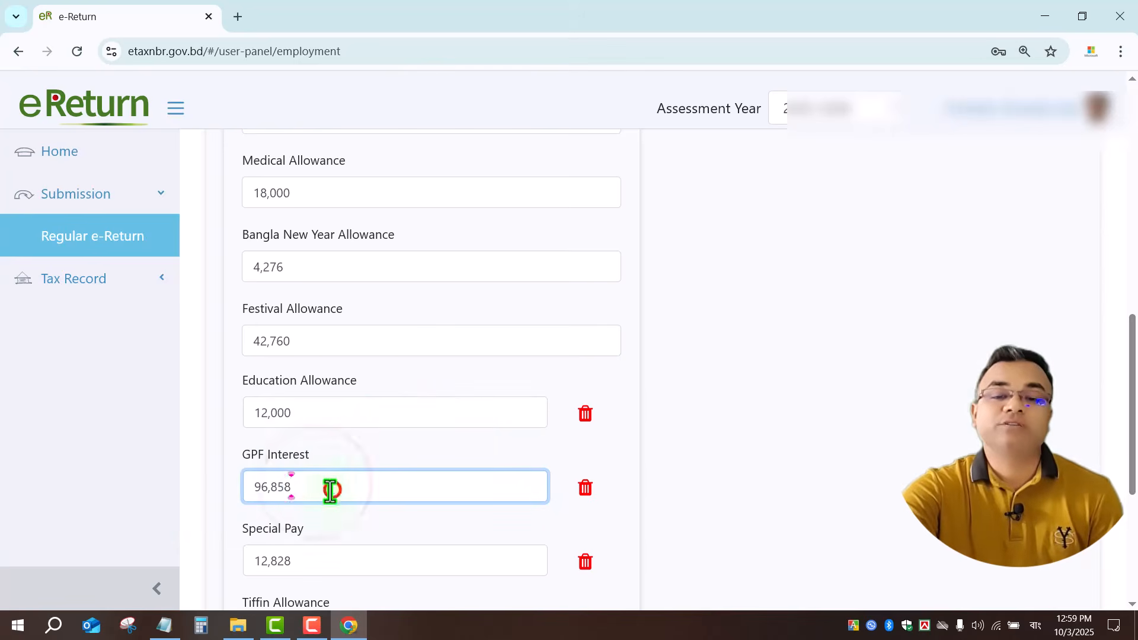
double_click(331, 489)
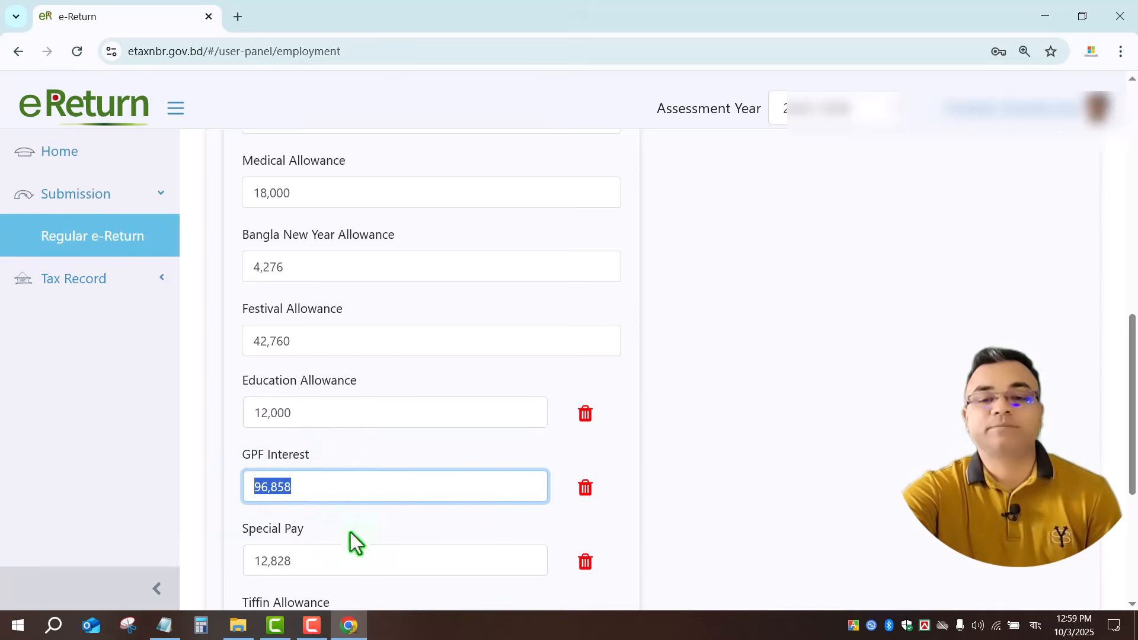
scroll(1083, 314, "down", 3)
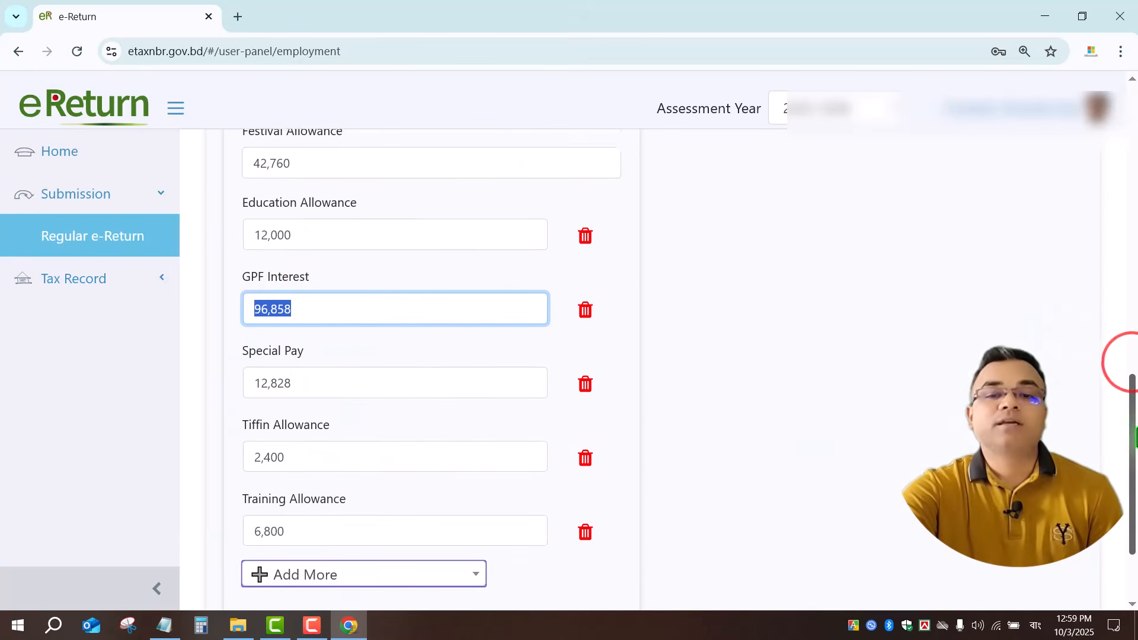
double_click(344, 368)
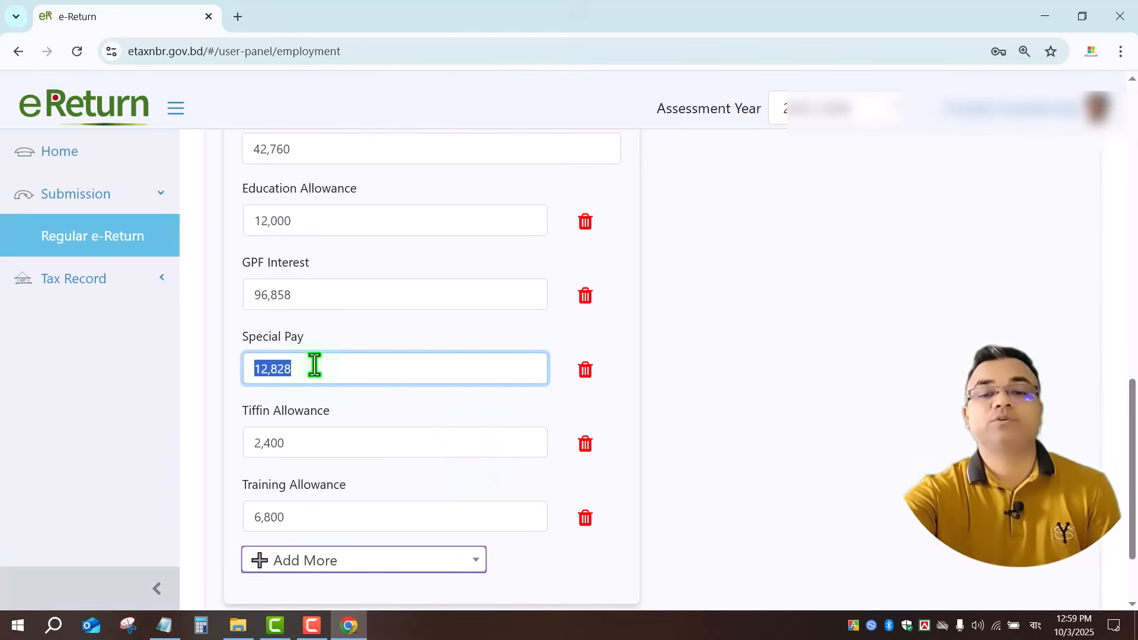
left_click_drag(329, 375, 338, 368)
left_click(347, 366)
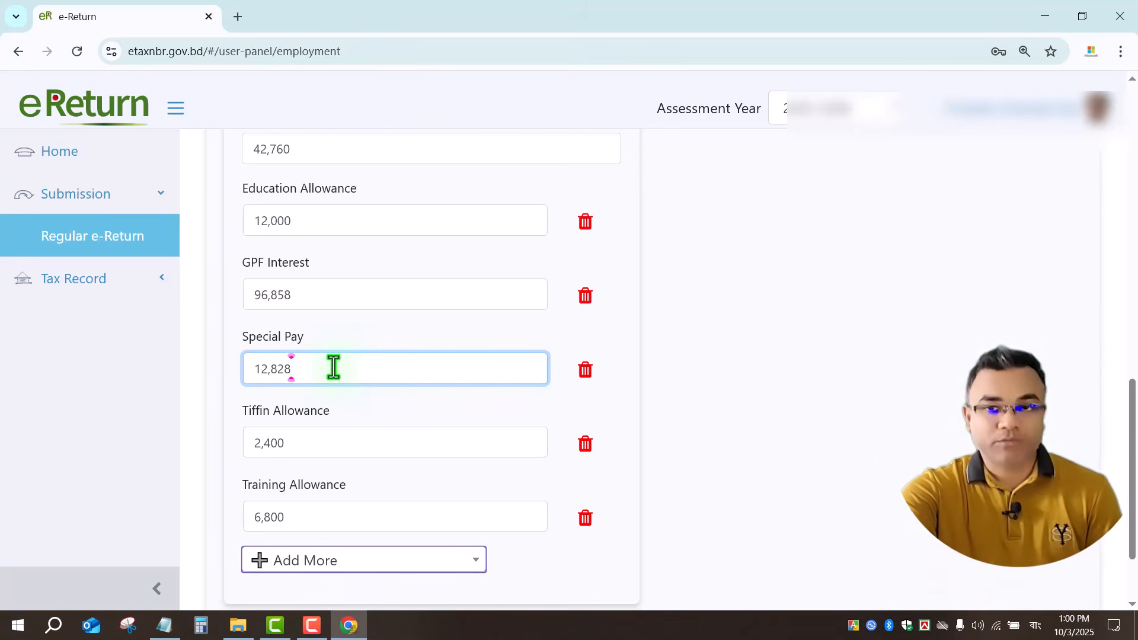
double_click(334, 368)
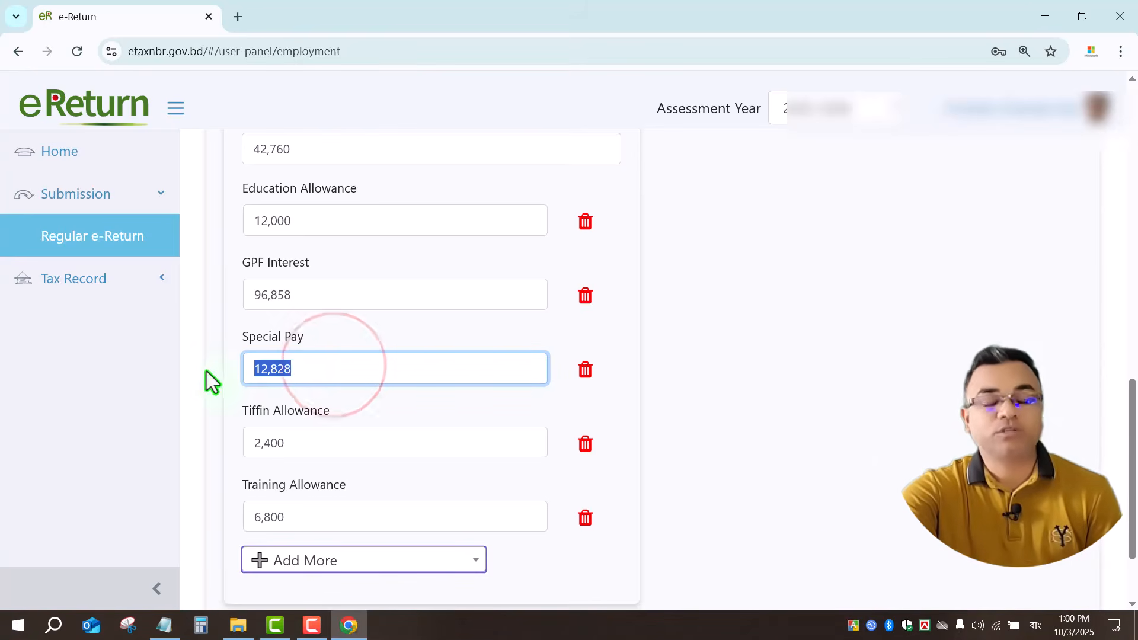
left_click(352, 368)
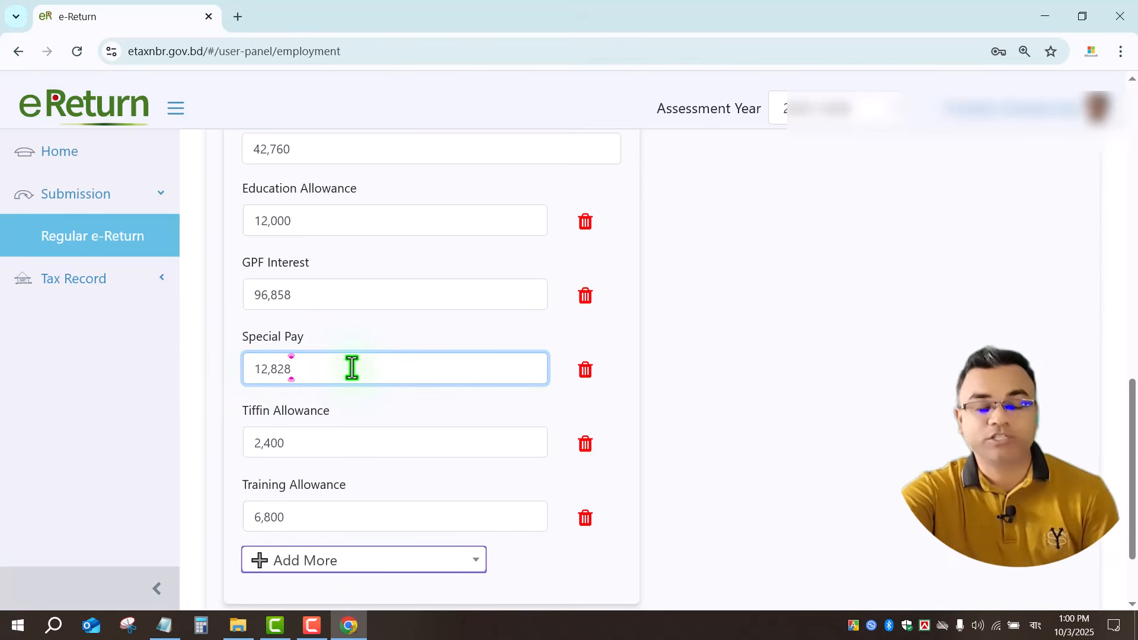
double_click(353, 368)
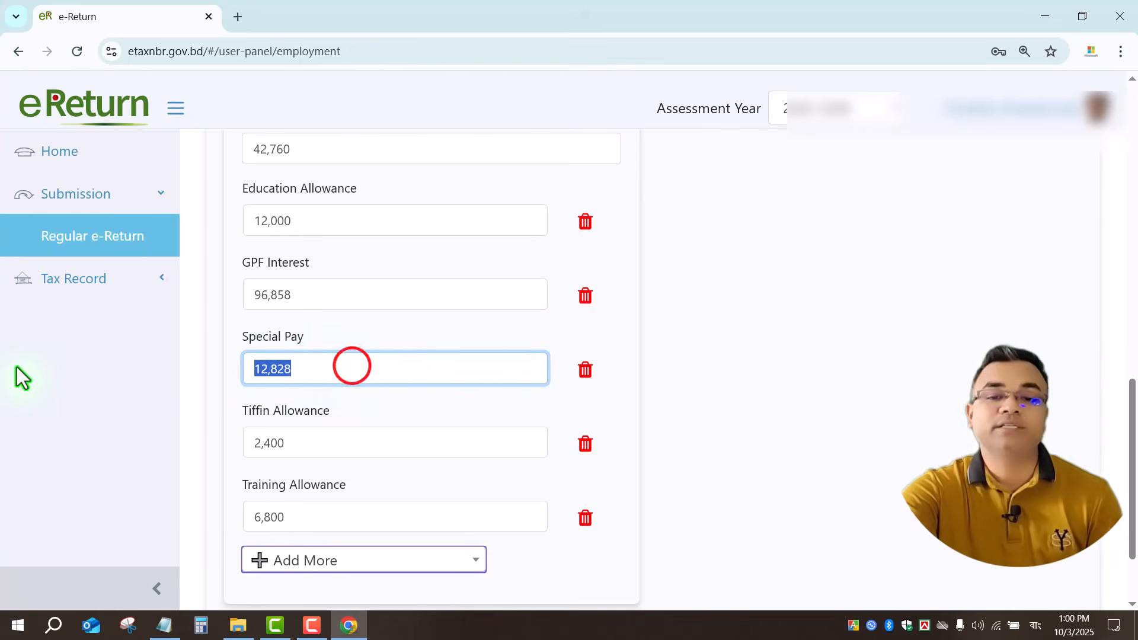
double_click(316, 443)
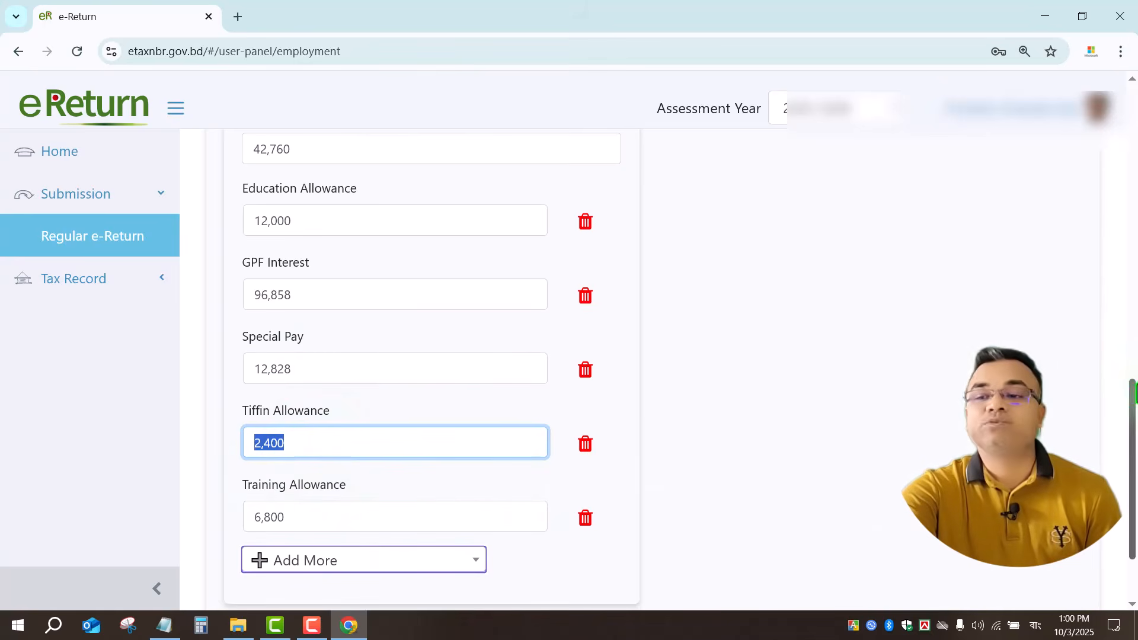
double_click(328, 518)
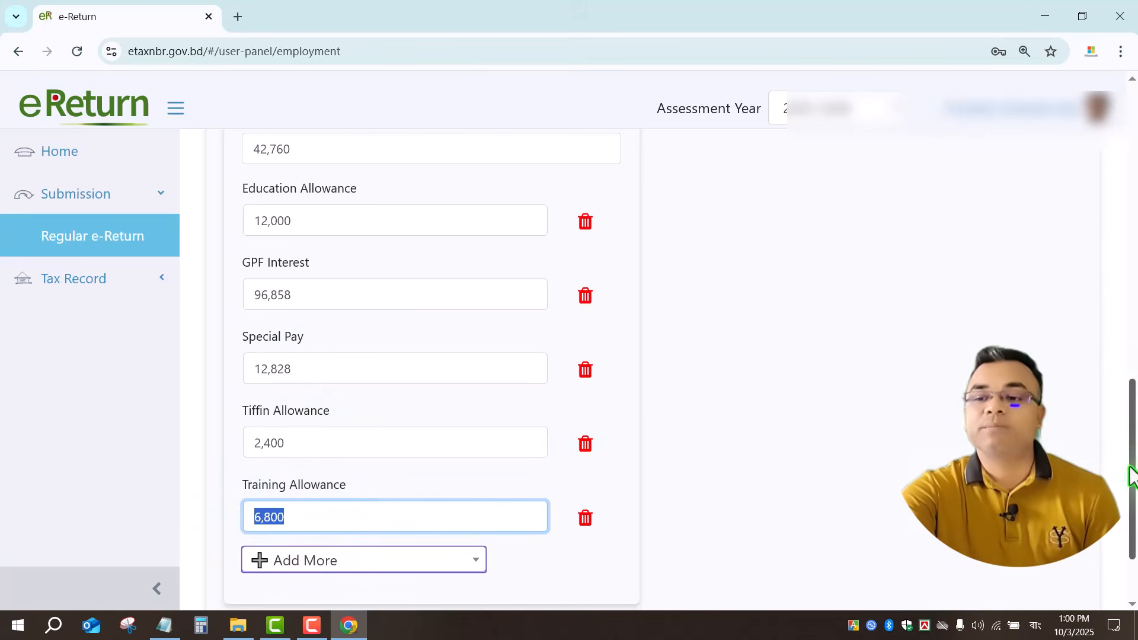
scroll(1129, 474, "down", 2)
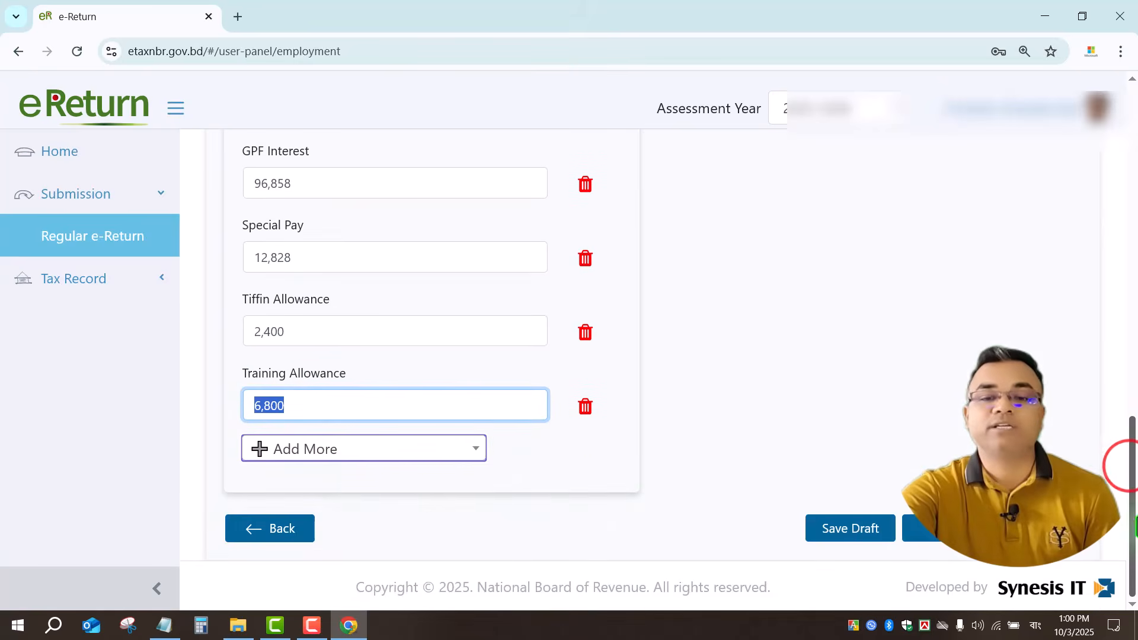
Browse the Add More allowance list without adding any, then go to Income from Financial Assets.
left_click(347, 451)
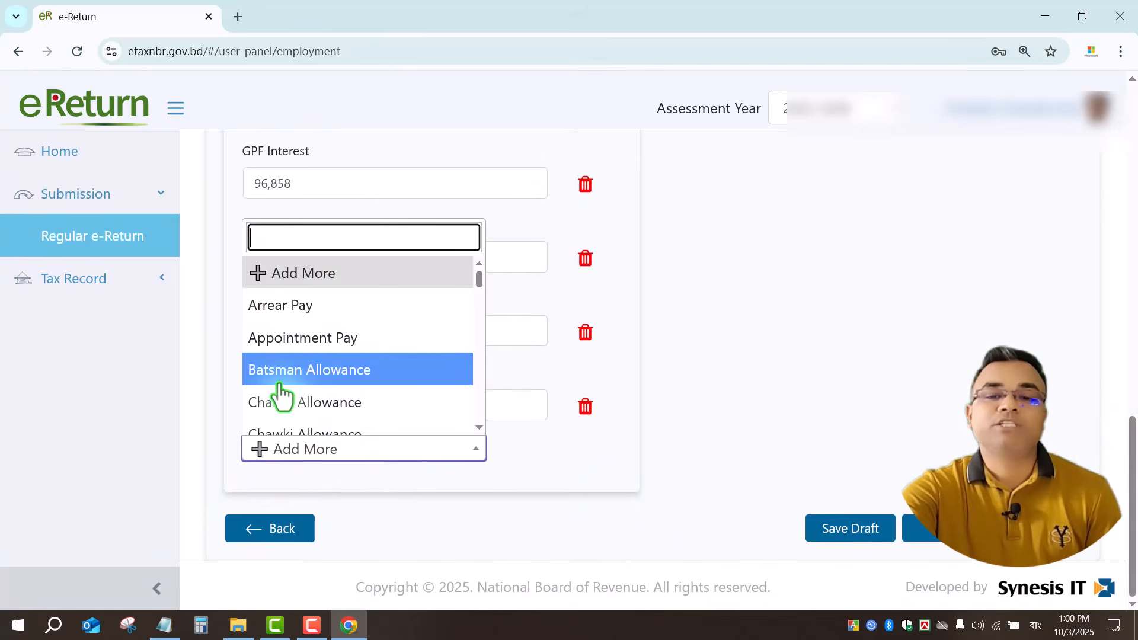
scroll(379, 372, "down", 10)
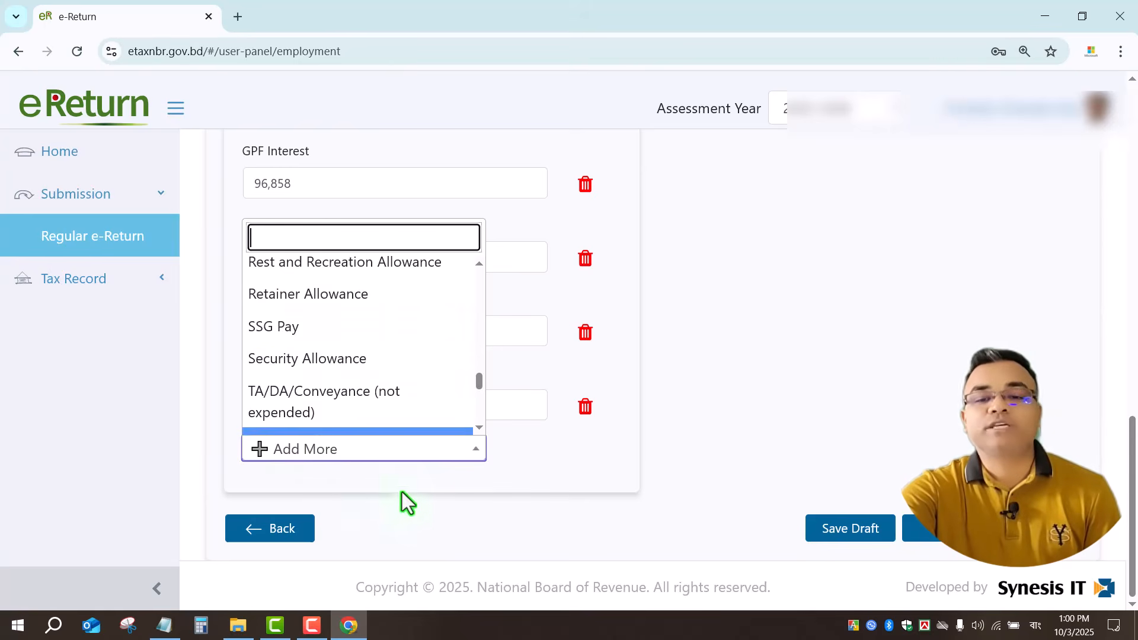
left_click(378, 525)
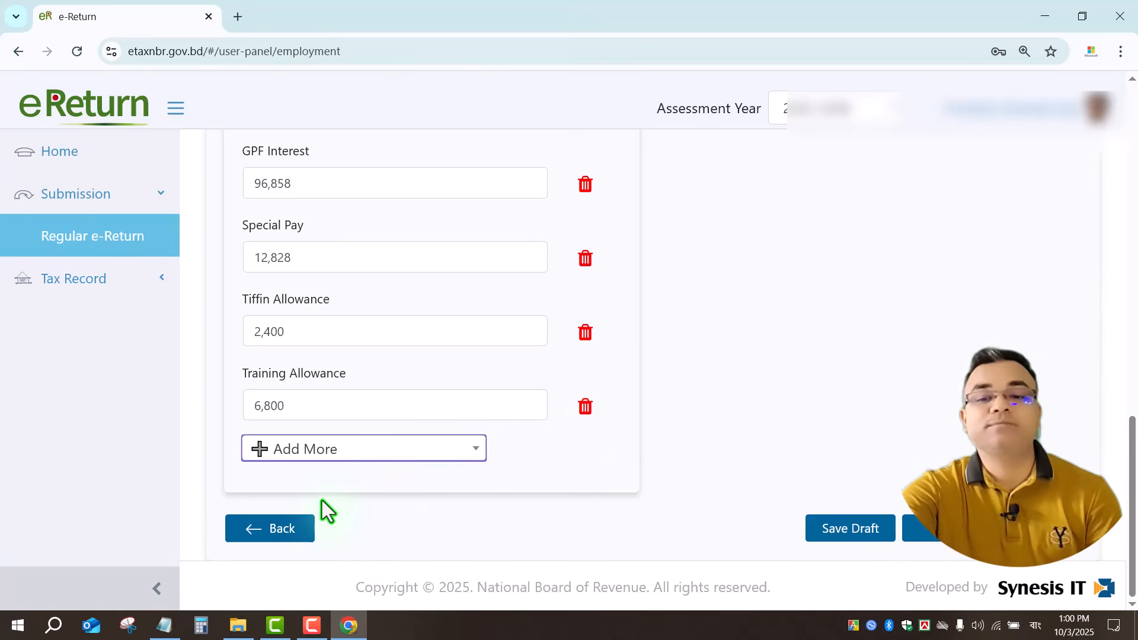
scroll(322, 500, "up", 10)
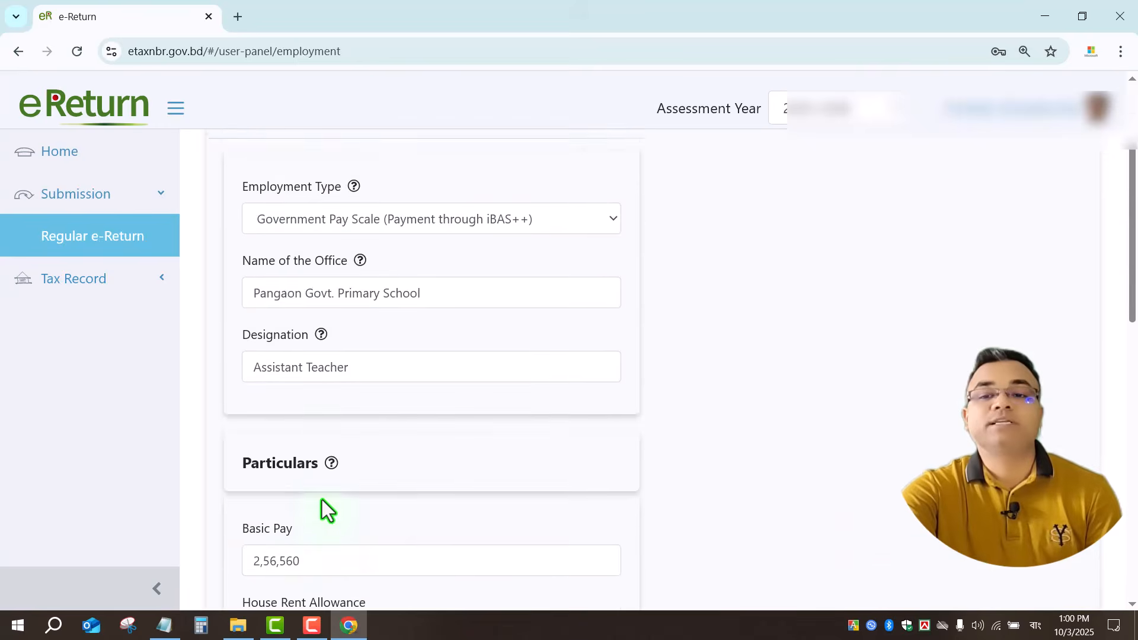
scroll(321, 500, "down", 10)
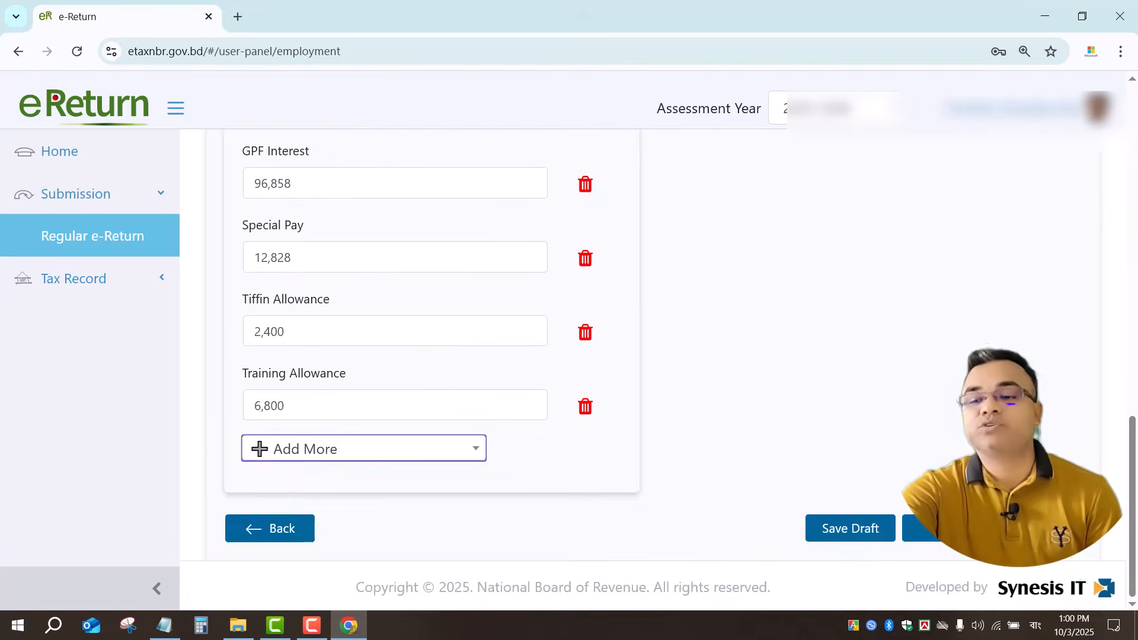
left_click(928, 529)
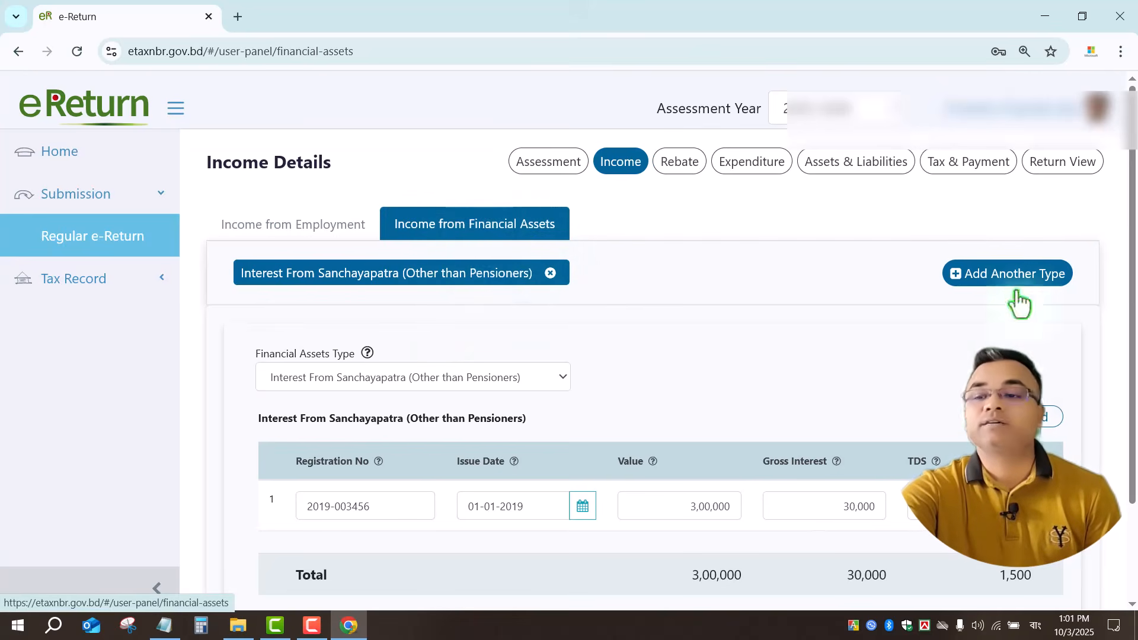
Add a second, blank Financial Assets Type entry beside the Sanchayapatra interest.
scroll(554, 475, "down", 2)
scroll(554, 475, "up", 2)
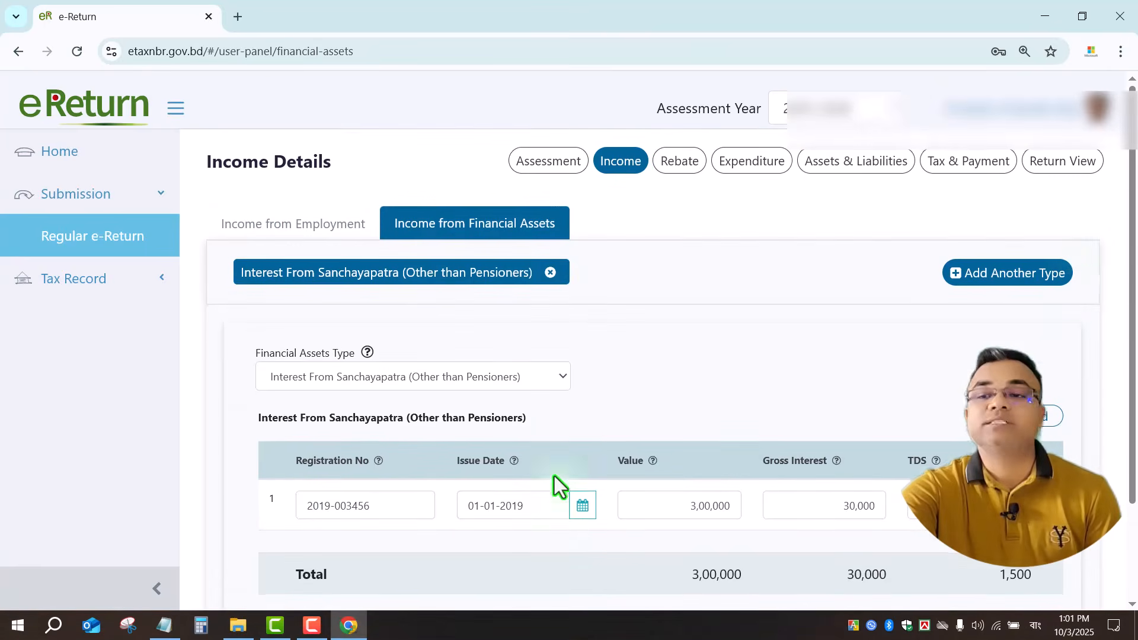
left_click(991, 278)
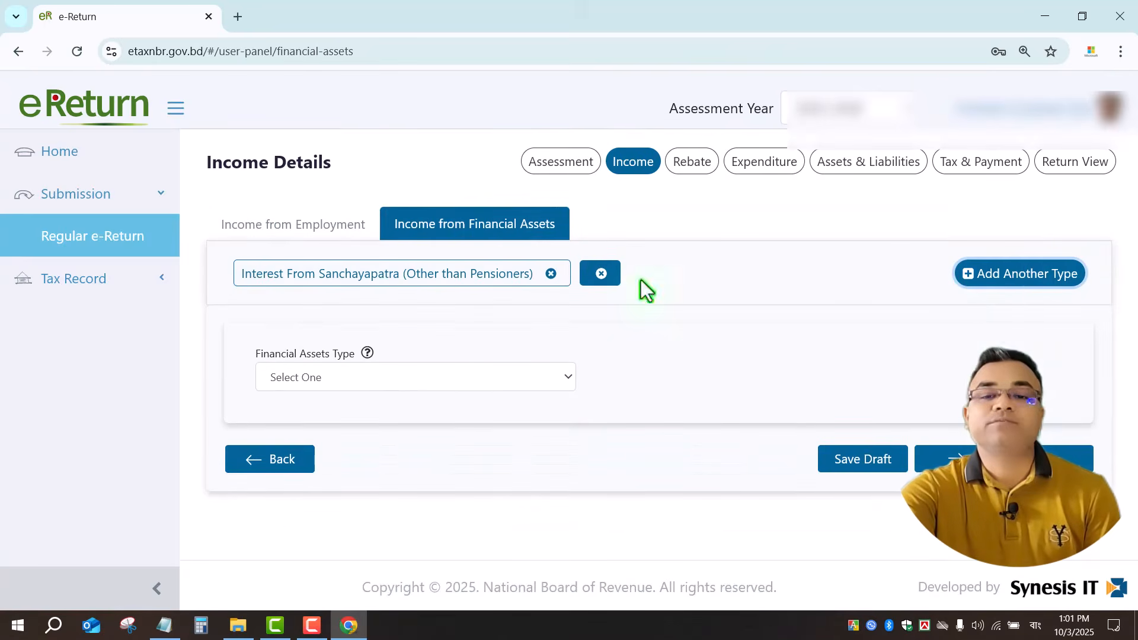
Try Interest From Sanchayapatra (Pensioners), remove it, and keep Other than Pensioners as the type.
left_click(350, 376)
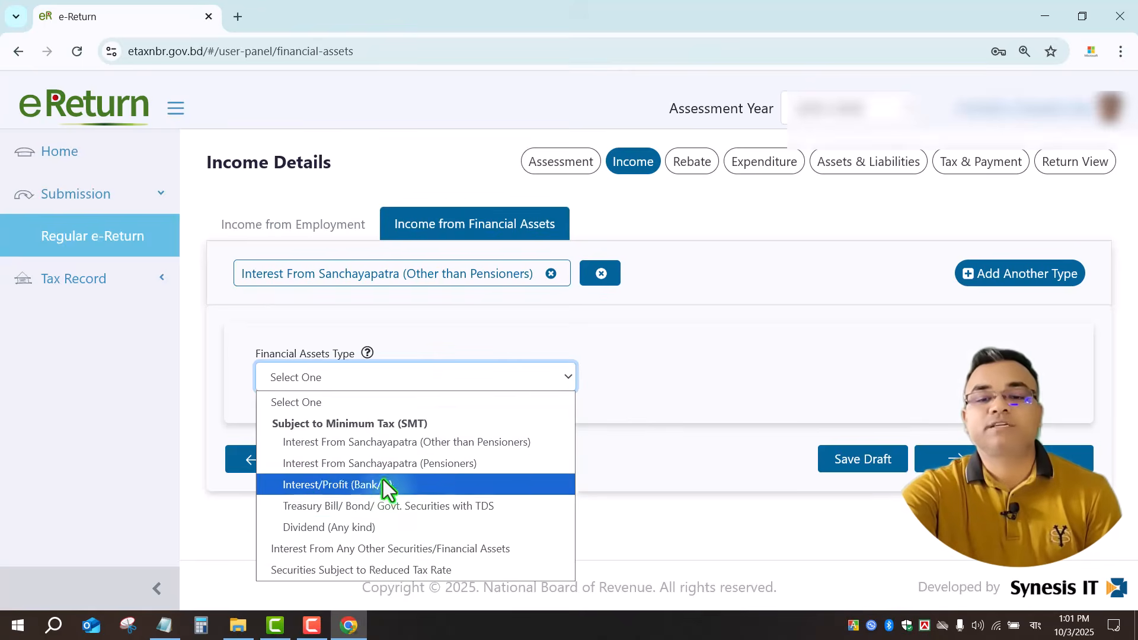
left_click(375, 465)
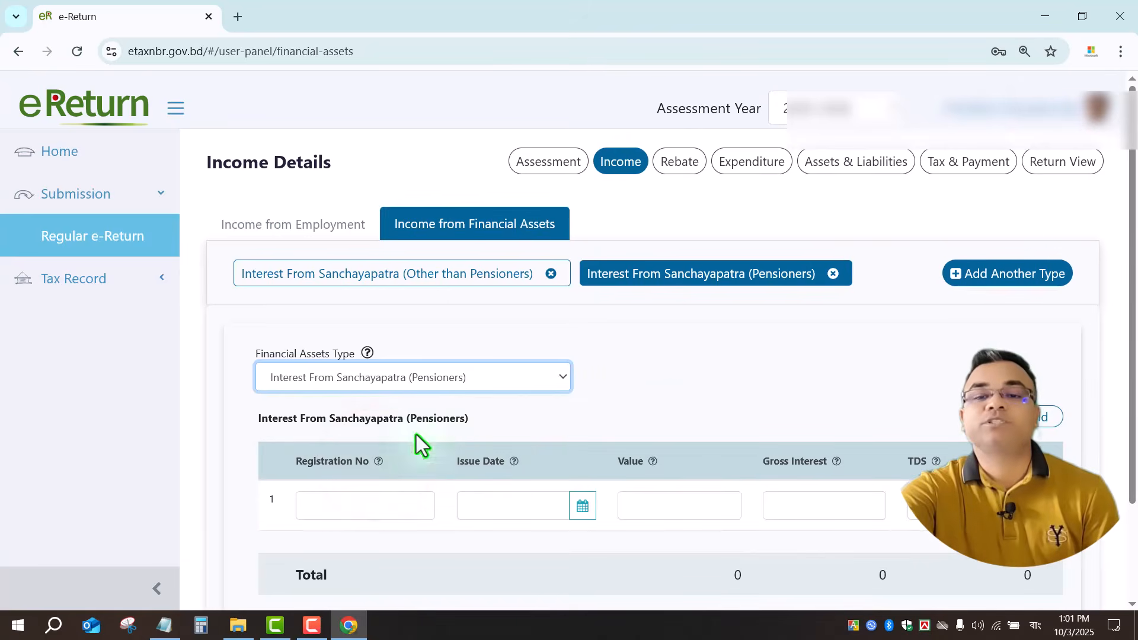
left_click(834, 273)
left_click(740, 240)
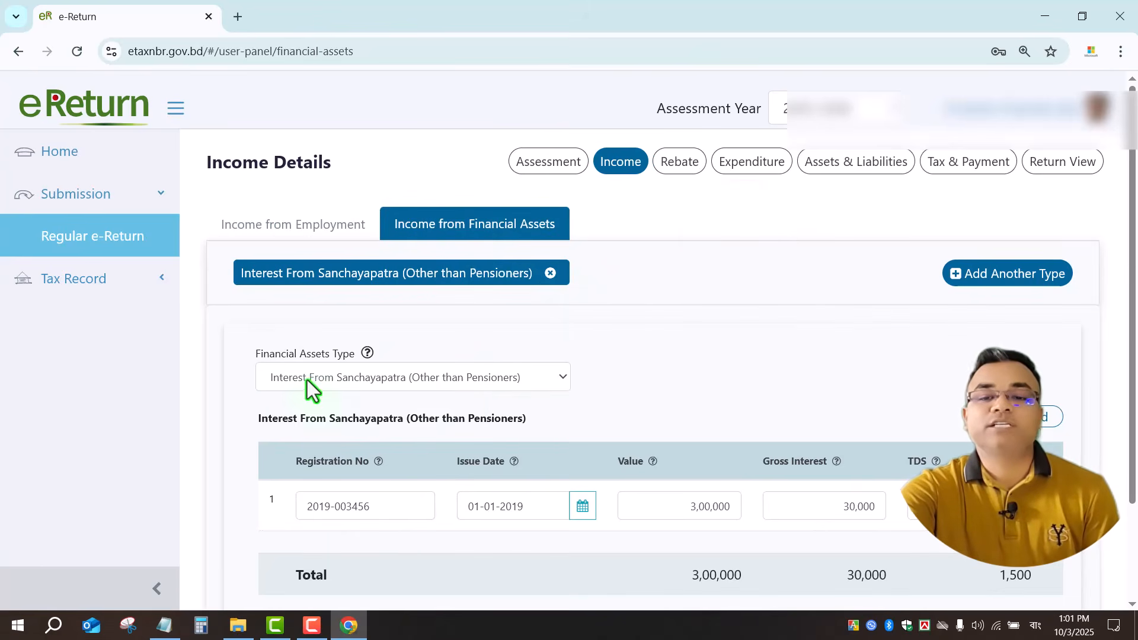
left_click(451, 381)
left_click(319, 438)
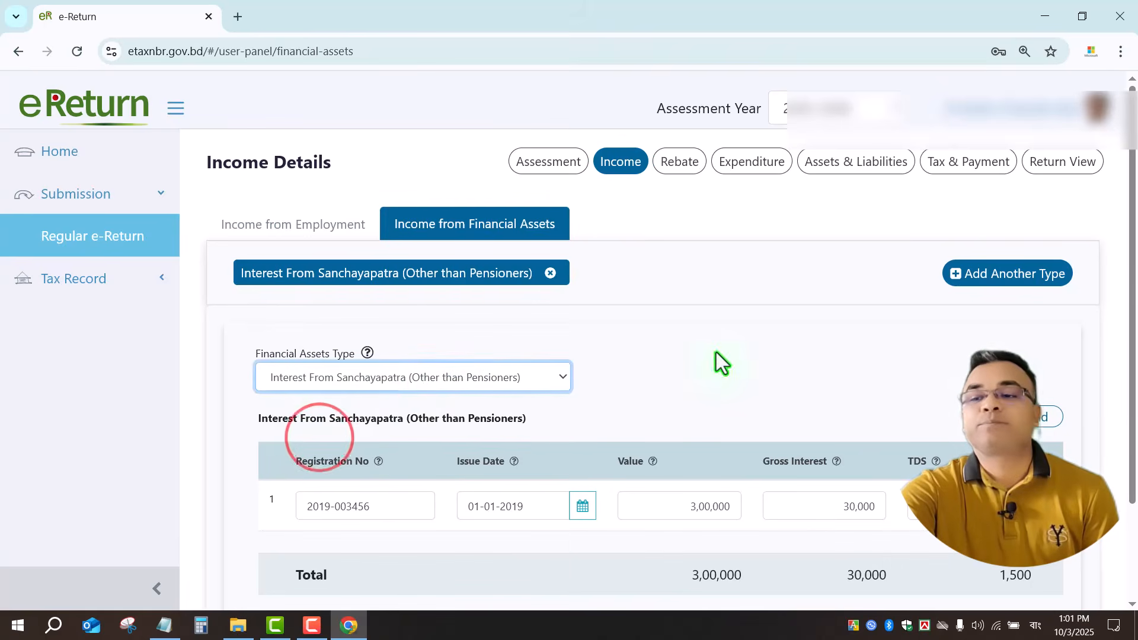
Review the 3,00,000 investment, 30,000 gross interest and 1,500 TDS, then save and continue to Rebate.
left_click_drag(1131, 304, 1135, 359)
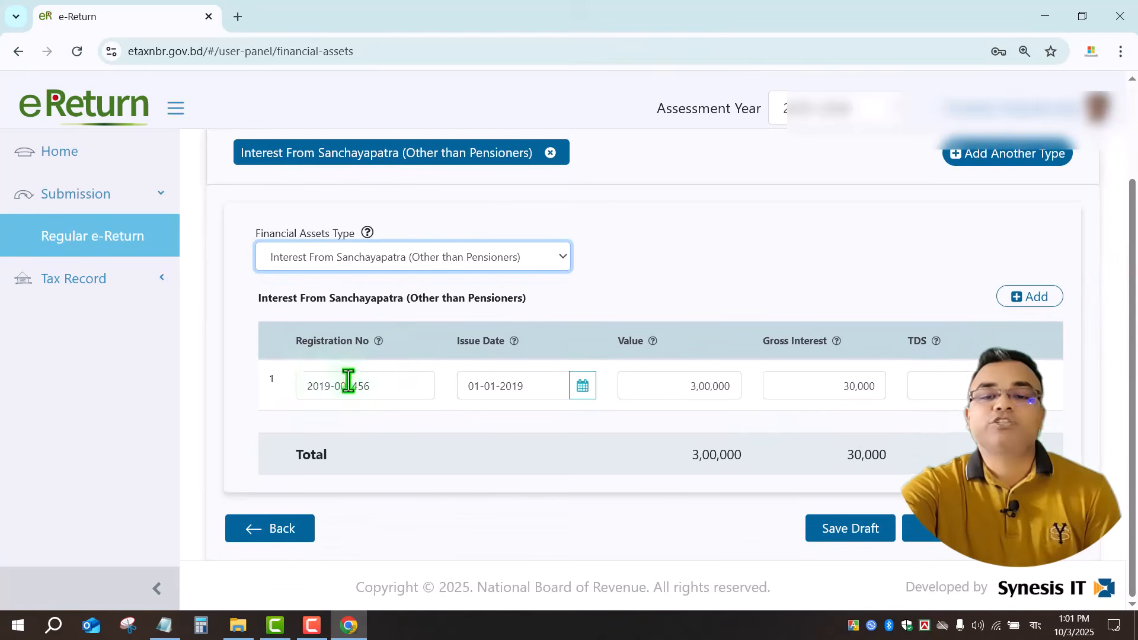
left_click_drag(409, 391, 280, 396)
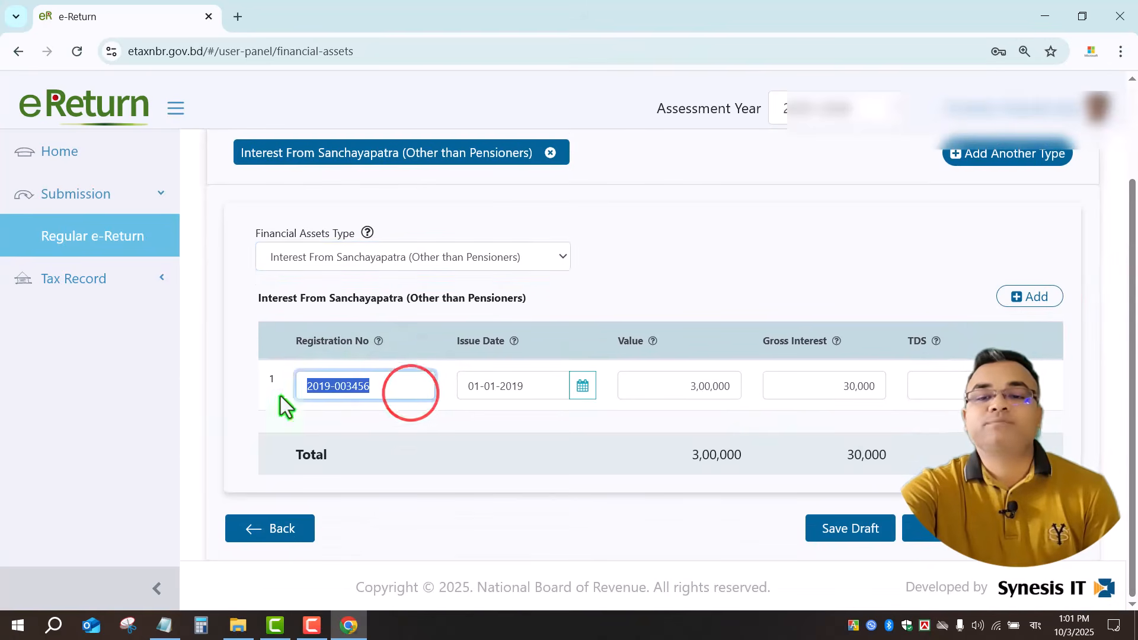
left_click(533, 386)
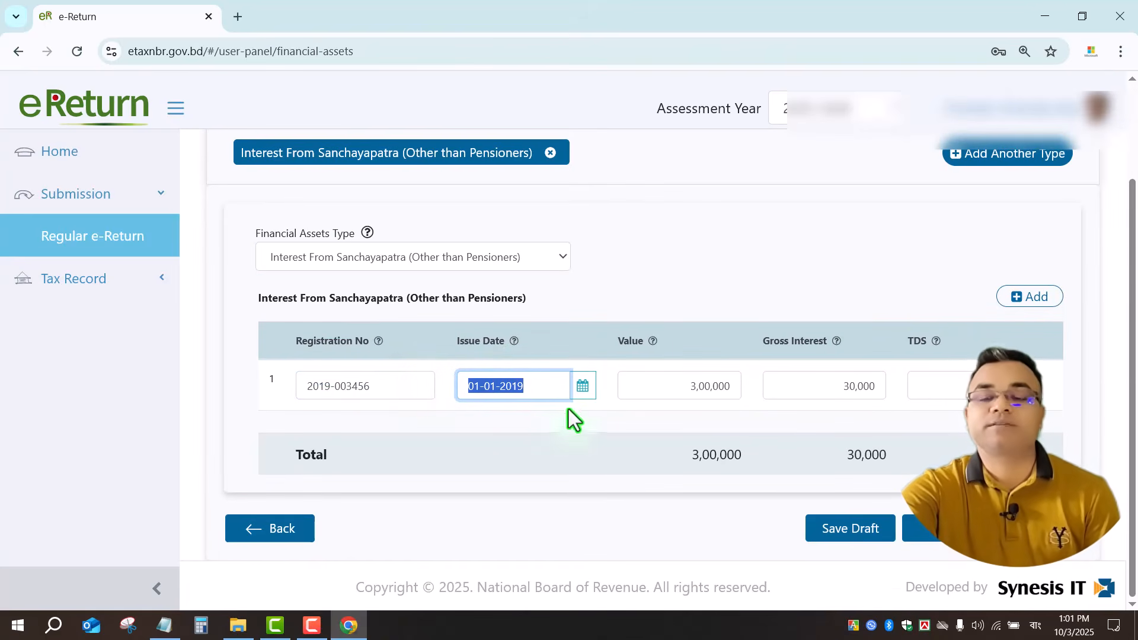
left_click(666, 386)
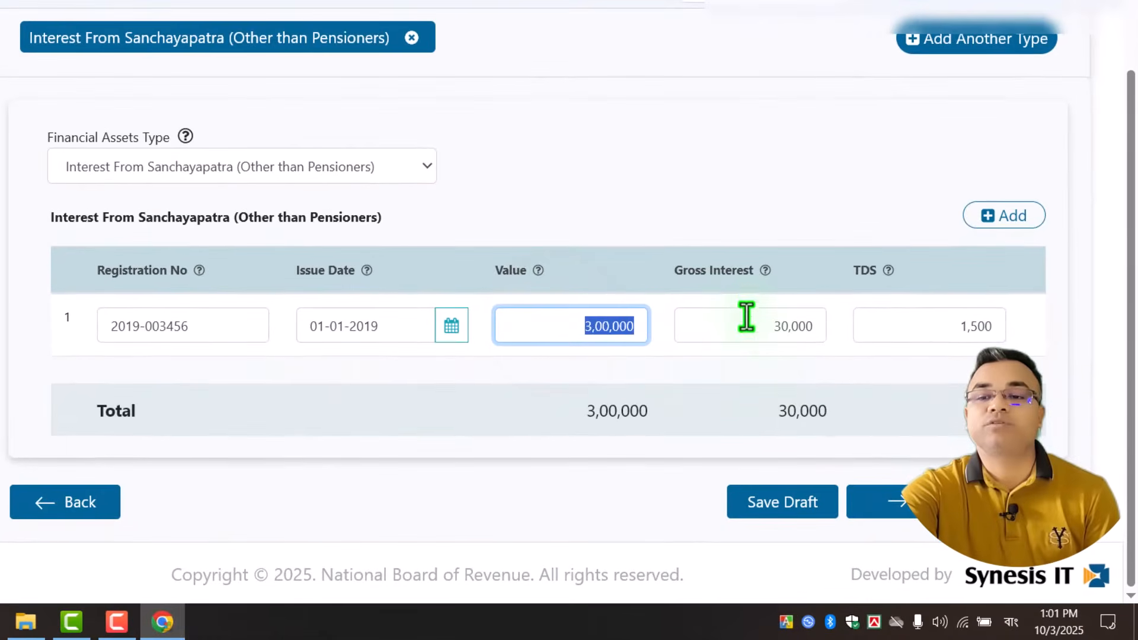
left_click_drag(709, 315, 821, 333)
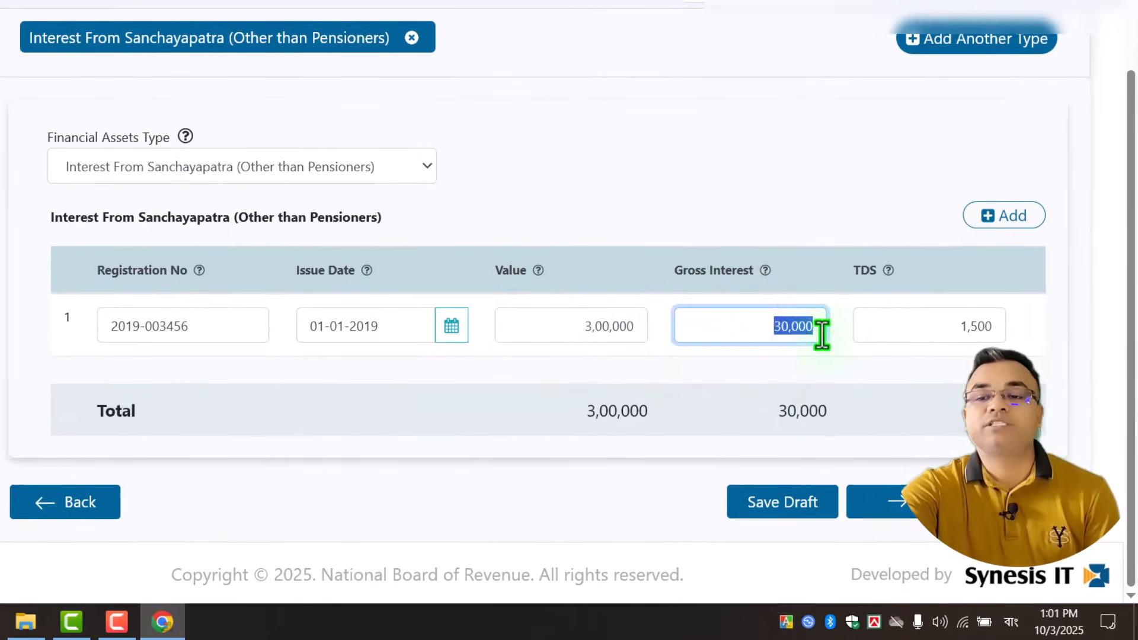
left_click(902, 326)
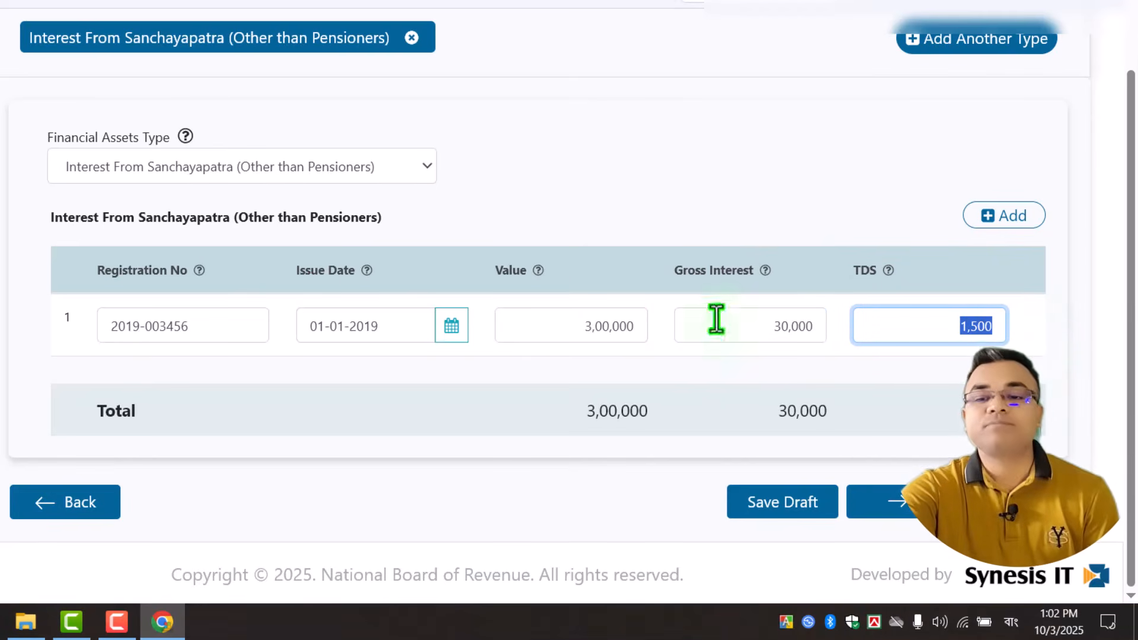
left_click(948, 502)
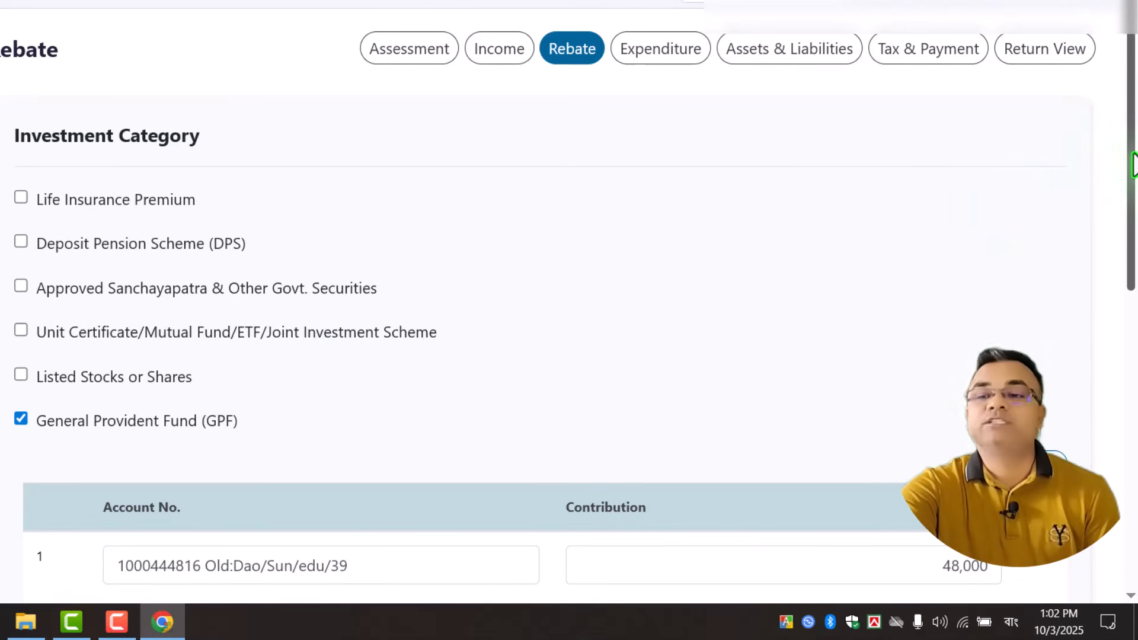
left_click_drag(1133, 157, 1134, 306)
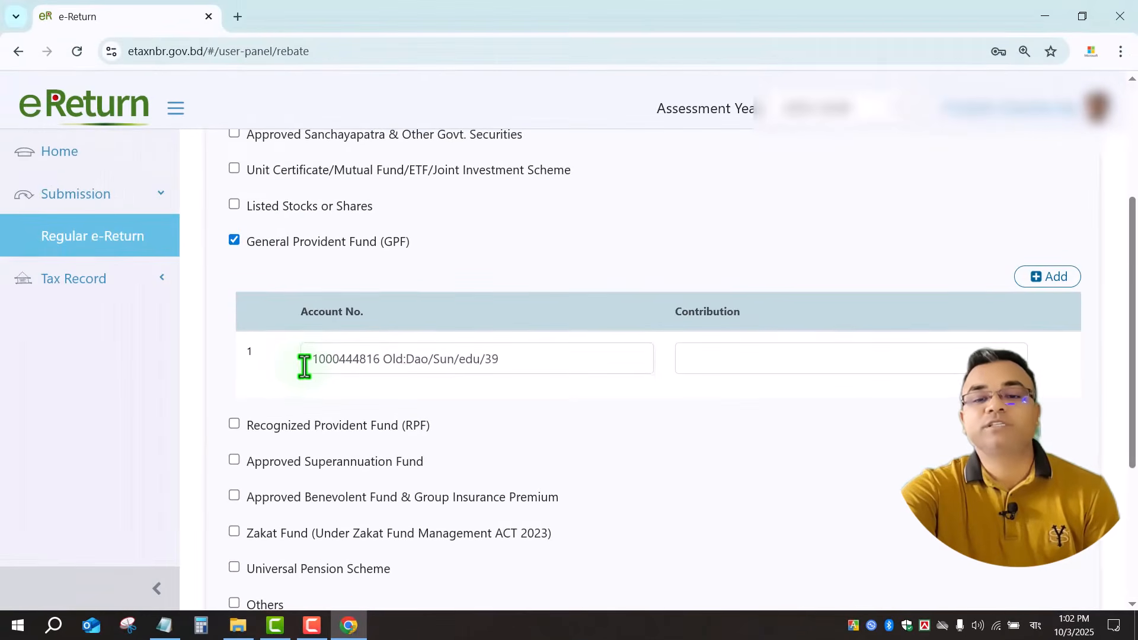
left_click_drag(302, 364, 524, 363)
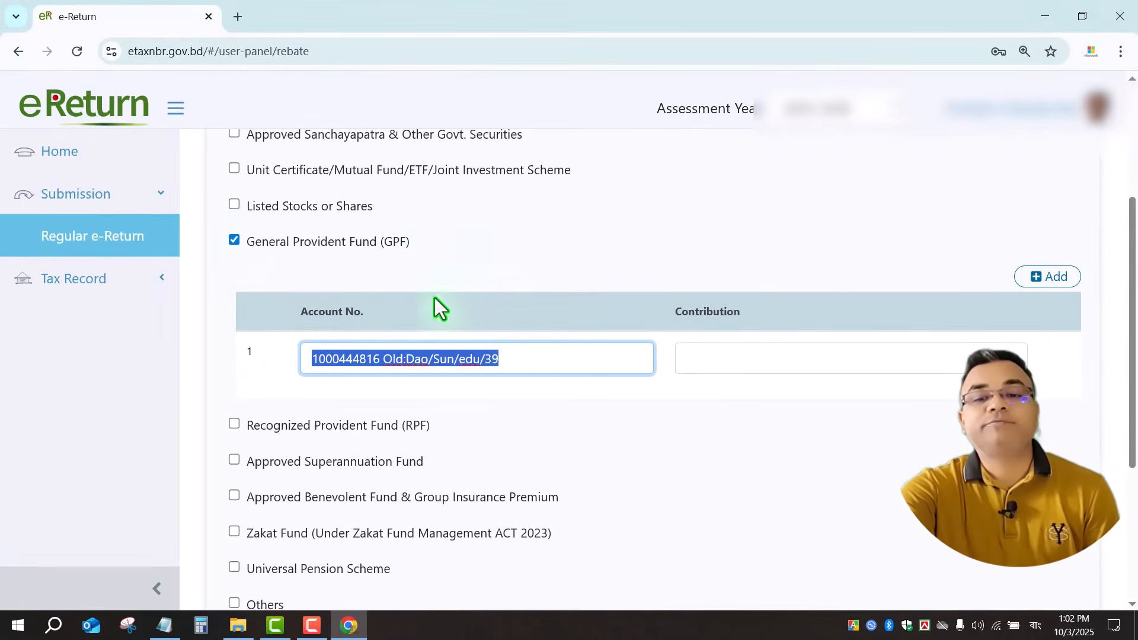
left_click(276, 311)
left_click(536, 361)
left_click_drag(503, 363, 297, 364)
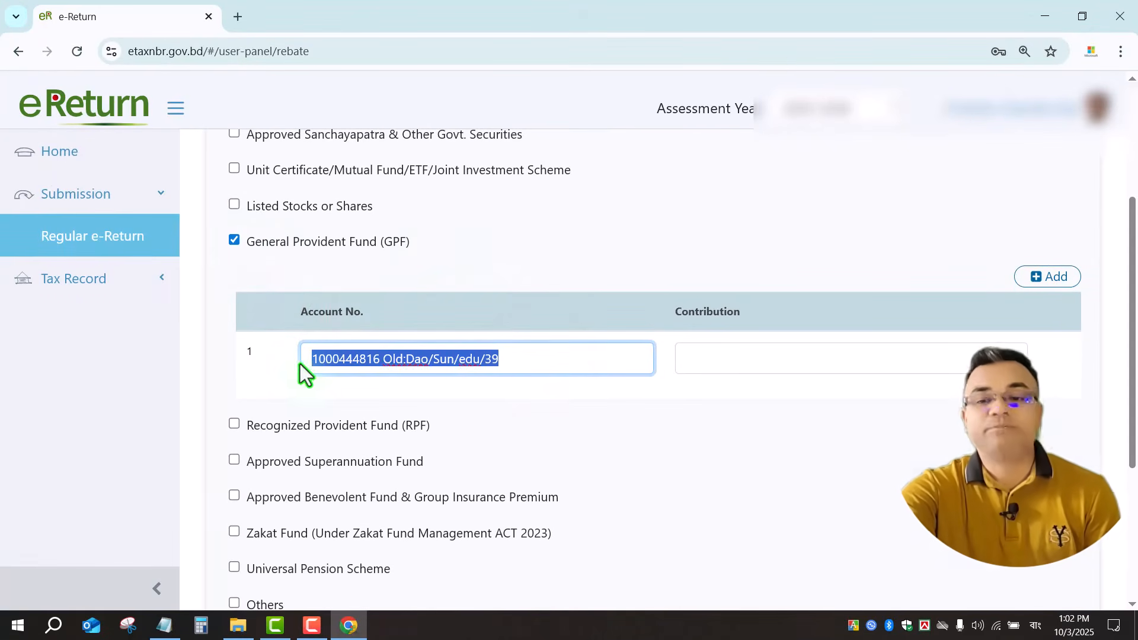
left_click(928, 355)
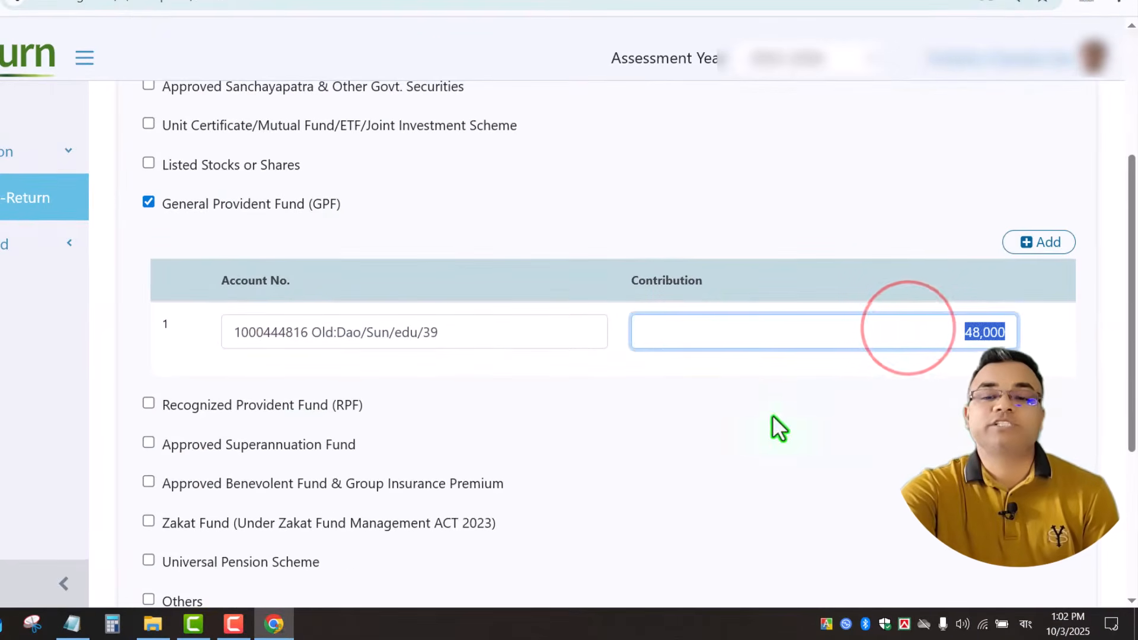
left_click(742, 413)
scroll(482, 225, "up", 4)
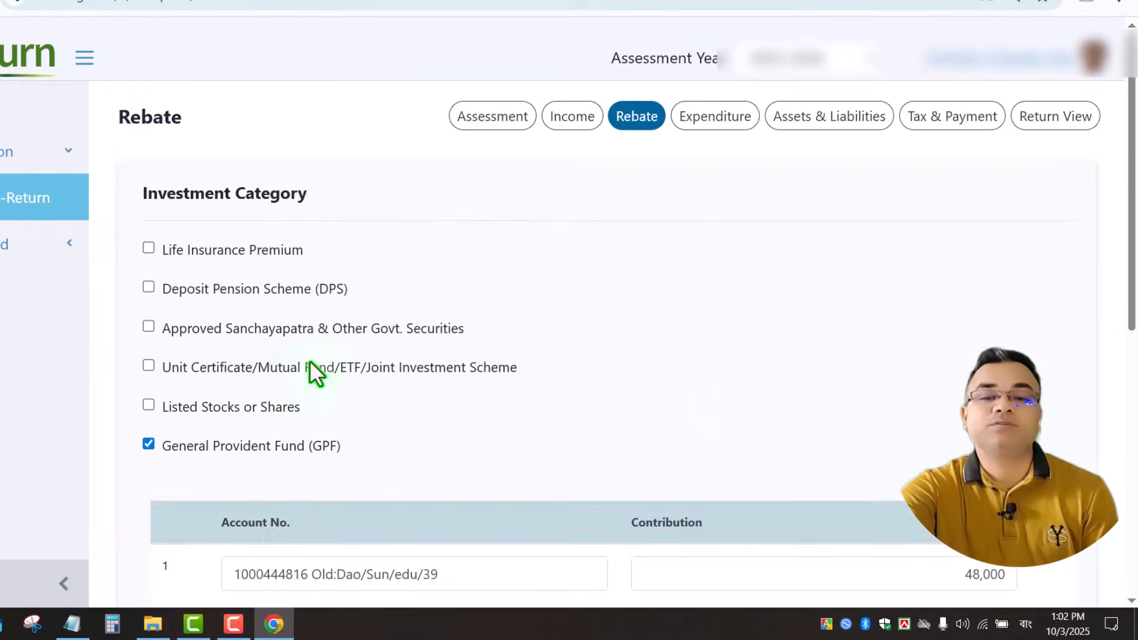
scroll(309, 370, "down", 5)
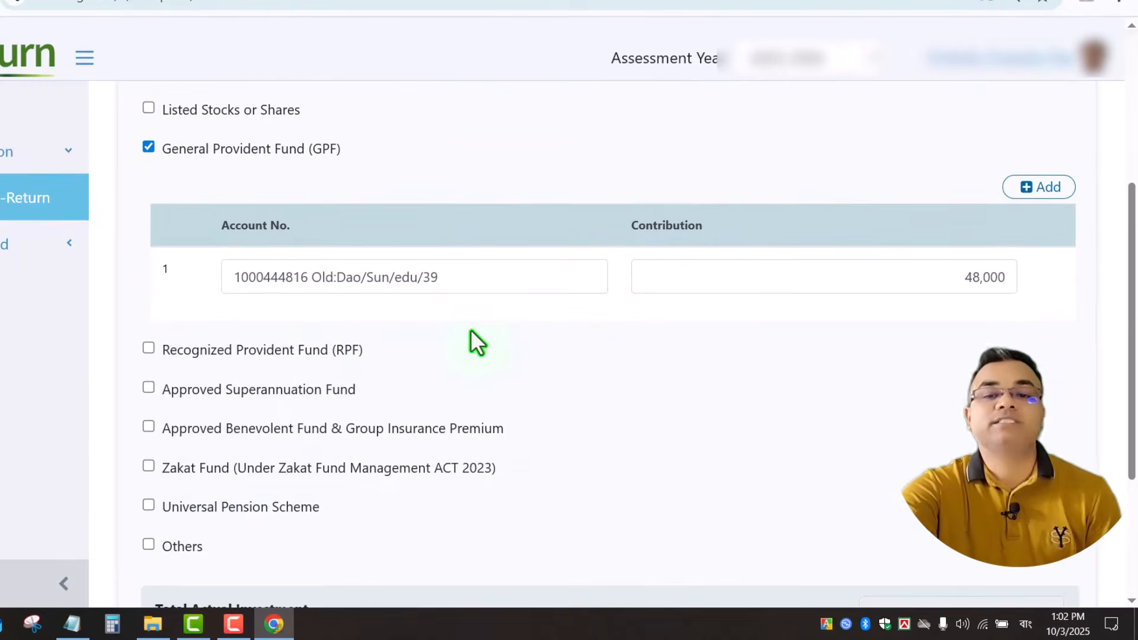
scroll(470, 330, "up", 5)
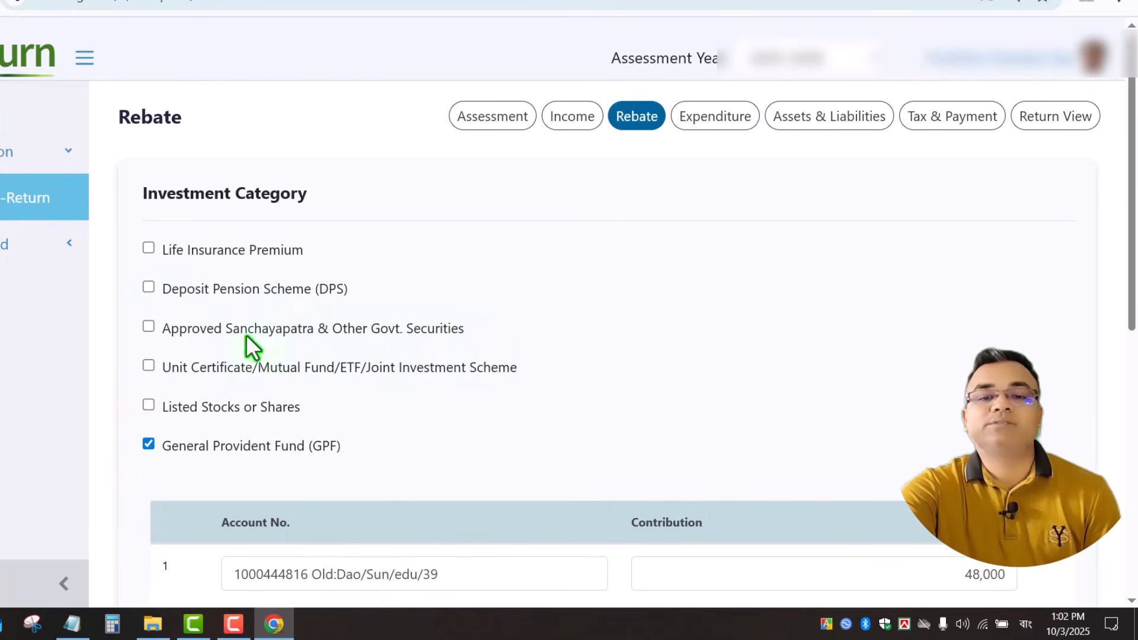
left_click(148, 328)
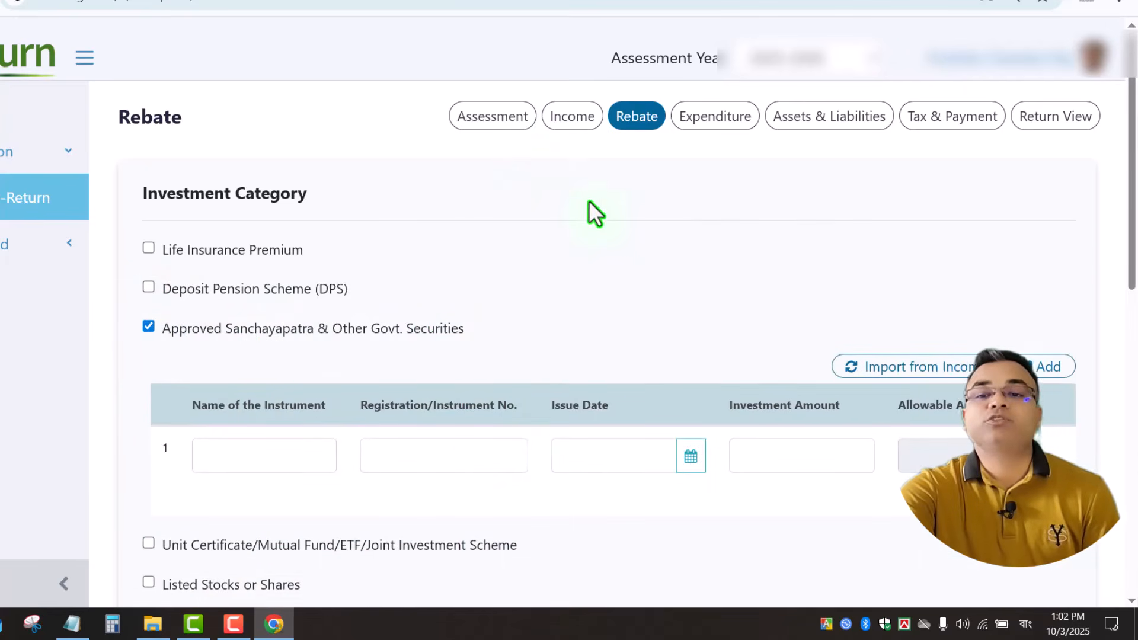
left_click(573, 118)
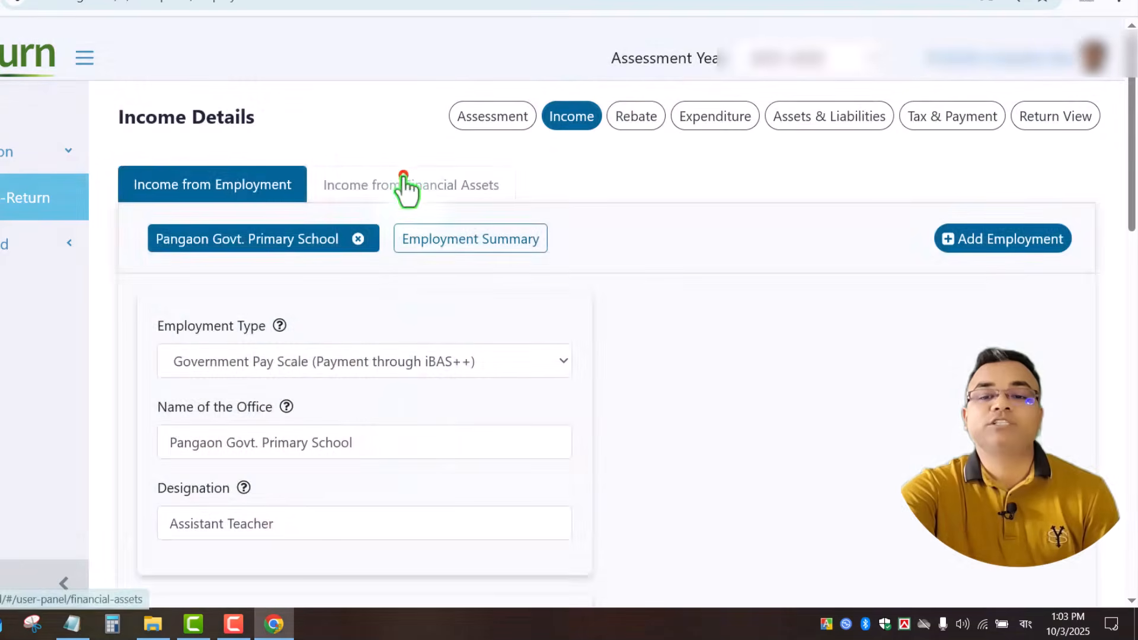
left_click(406, 185)
scroll(339, 399, "down", 2)
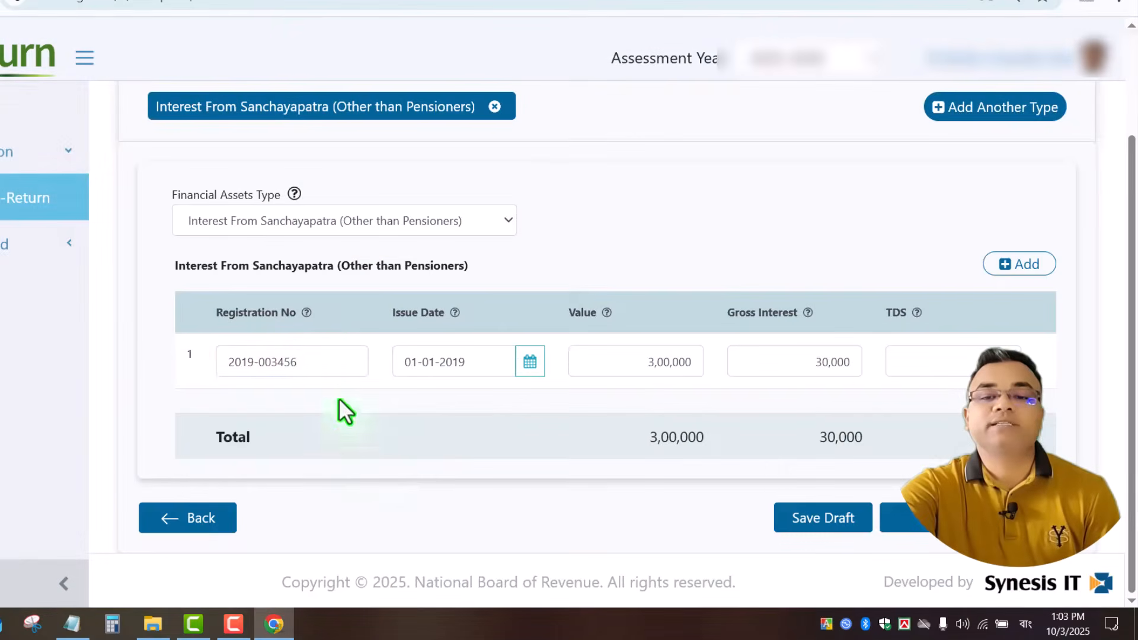
triple_click(319, 363)
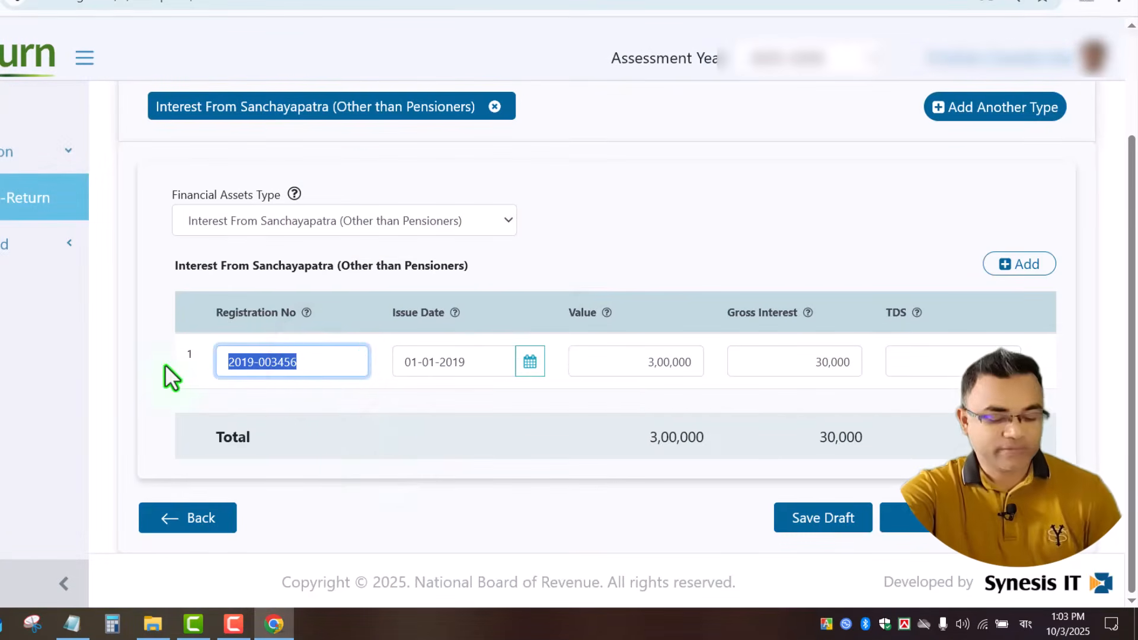
scroll(751, 142, "up", 2)
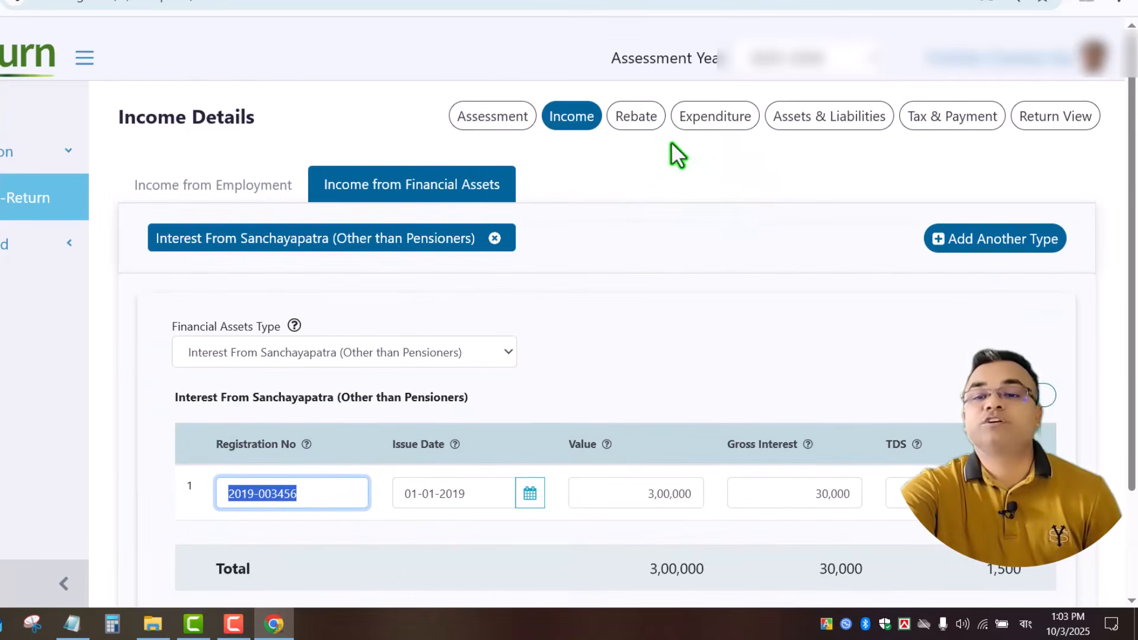
left_click(629, 127)
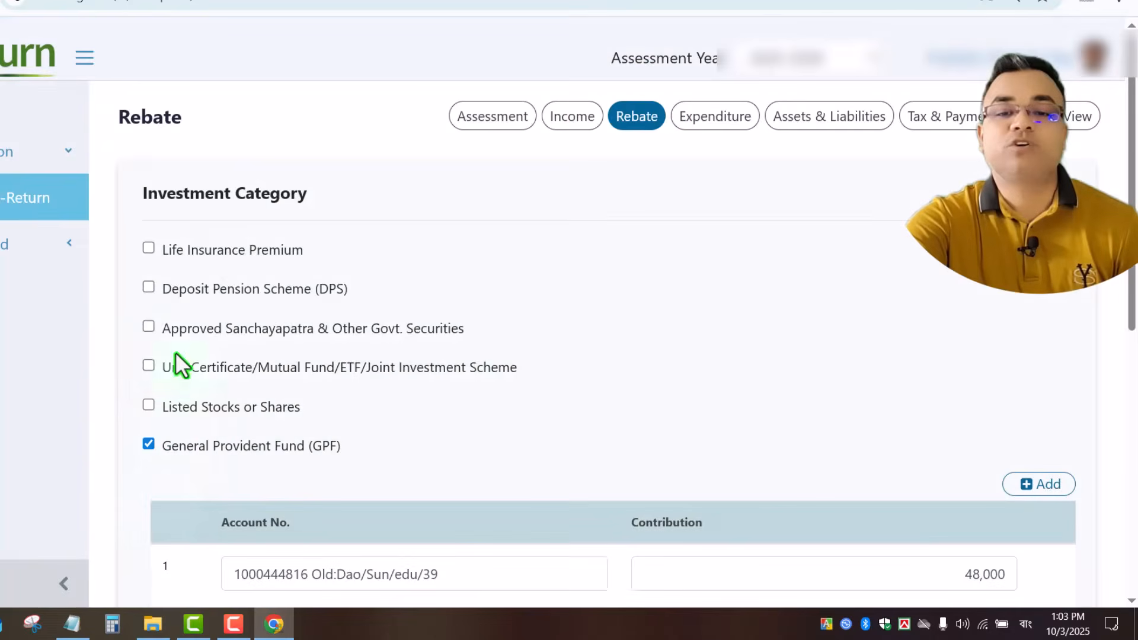
Tick Approved Sanchayapatra, naming it Paribar Sanchaypatra and entering its registration number.
left_click(148, 327)
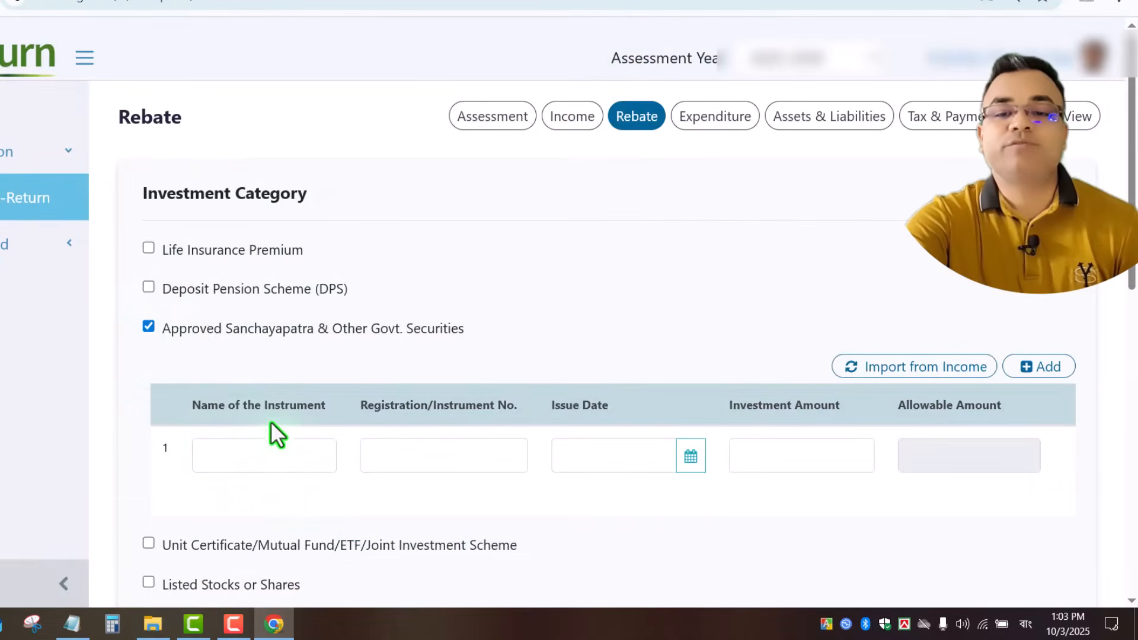
left_click(267, 462)
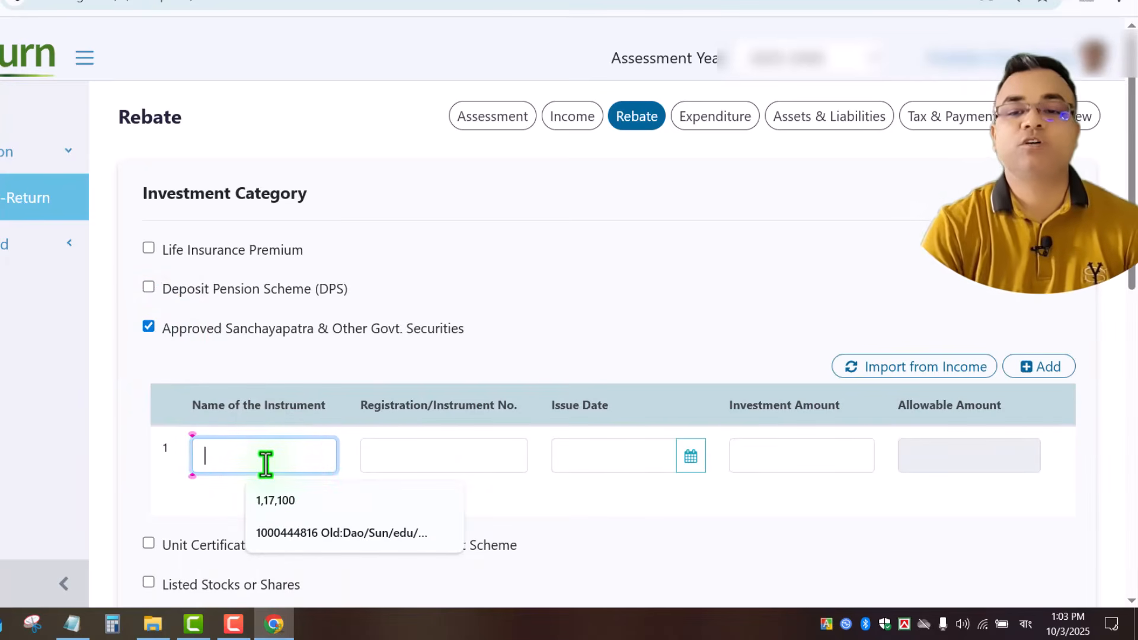
type("Paribar Sanchay")
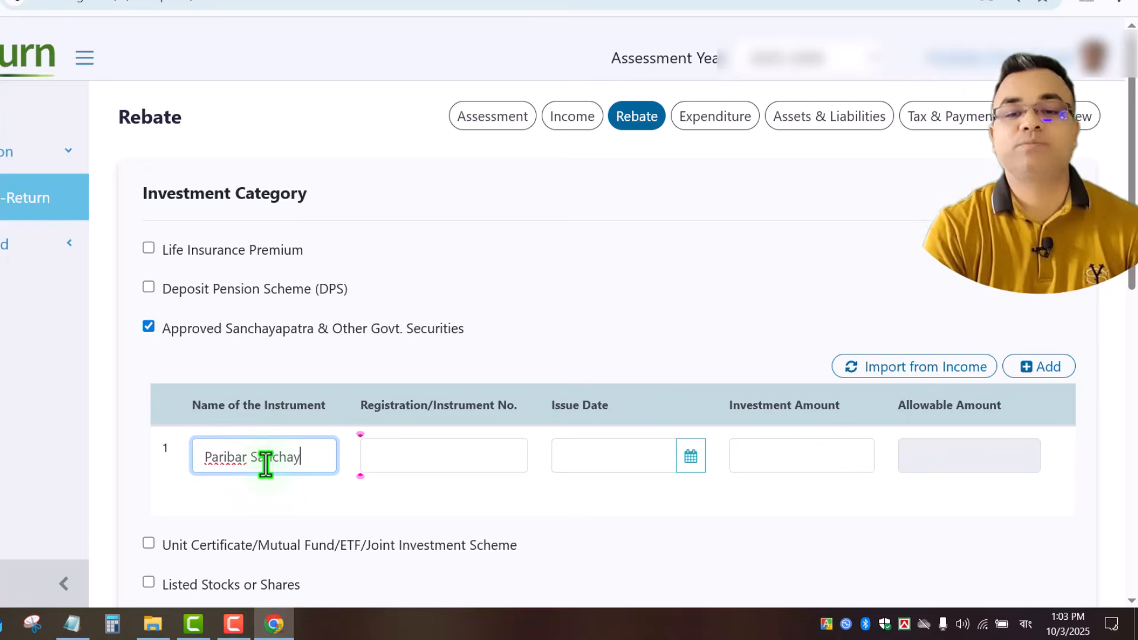
type("patr")
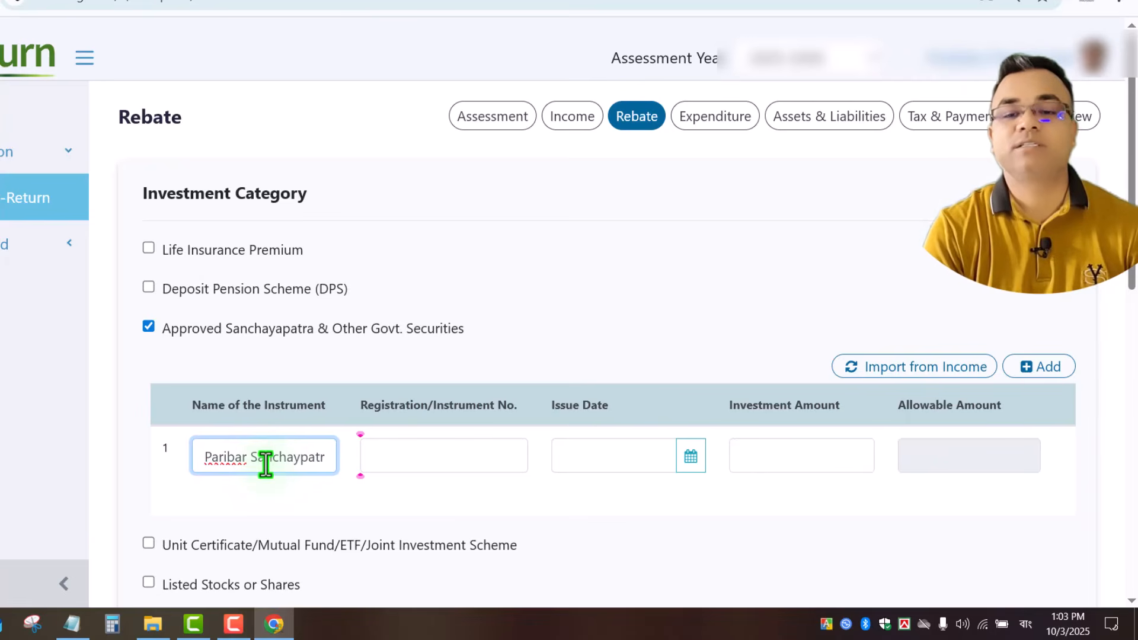
type("a")
left_click(457, 460)
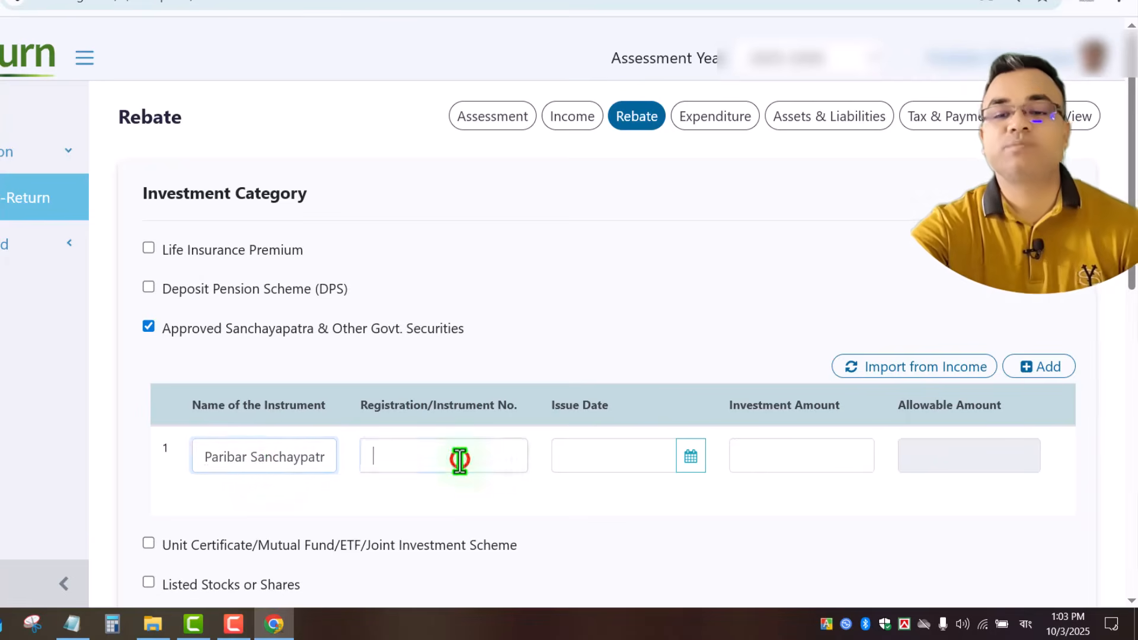
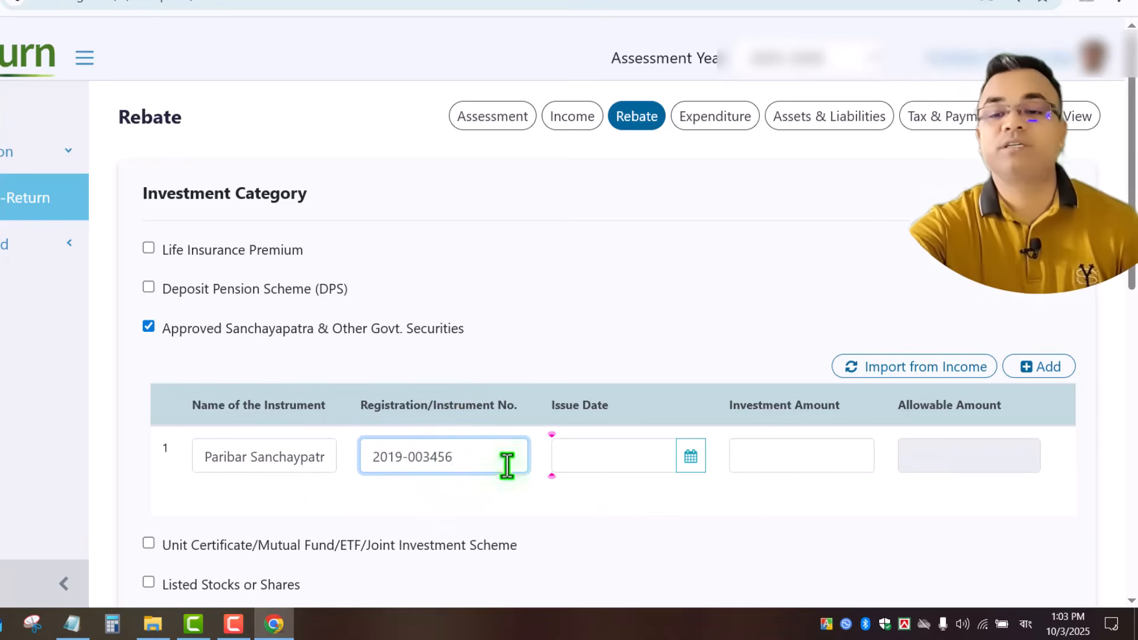
Set issue date 01-07-2024 and investment amount 3,00,000, then save and continue to Expenditure.
left_click(593, 458)
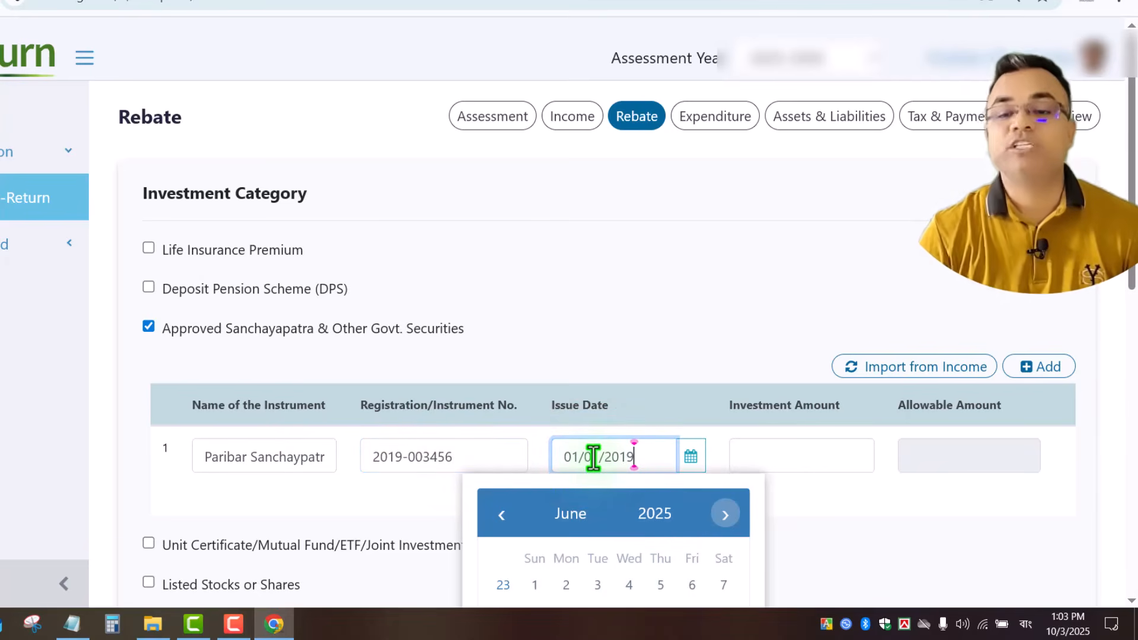
left_click(836, 546)
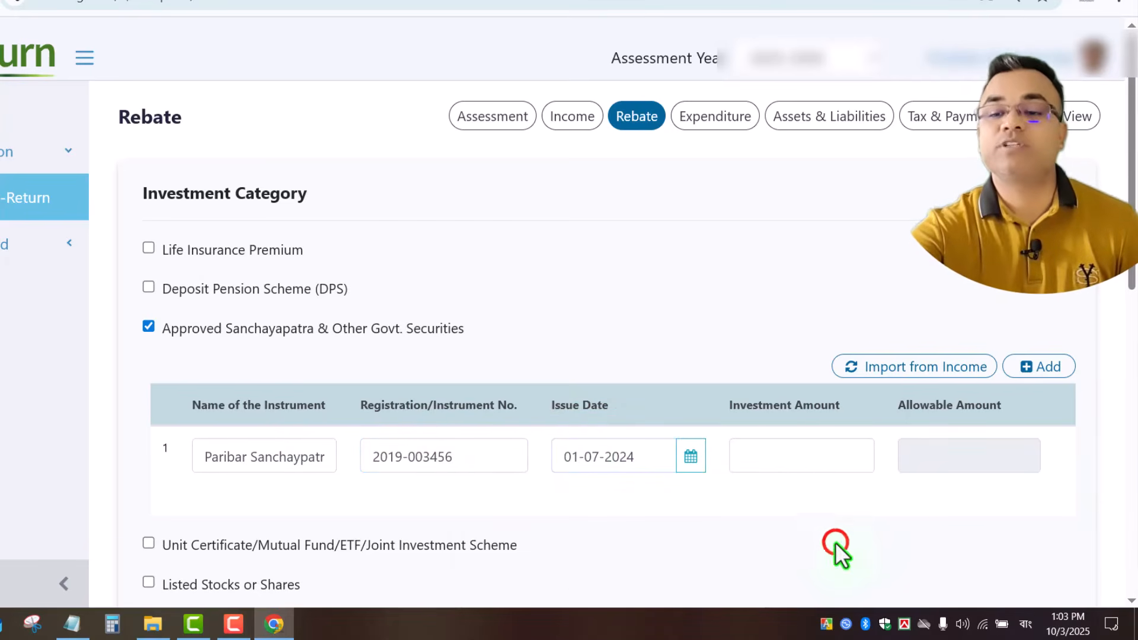
left_click(809, 456)
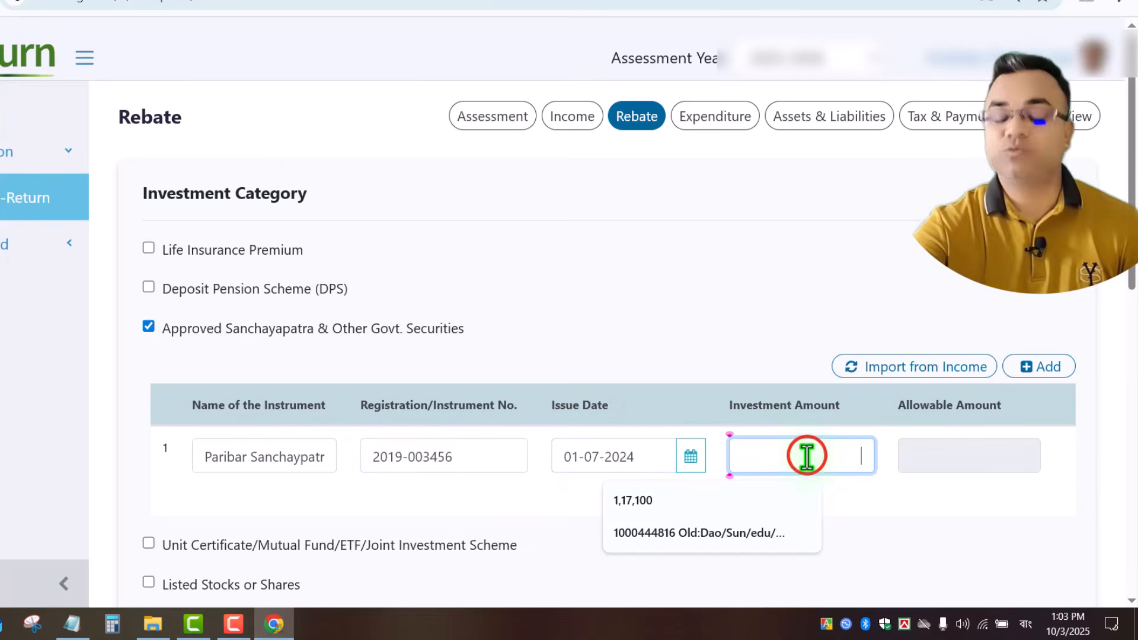
type("3,")
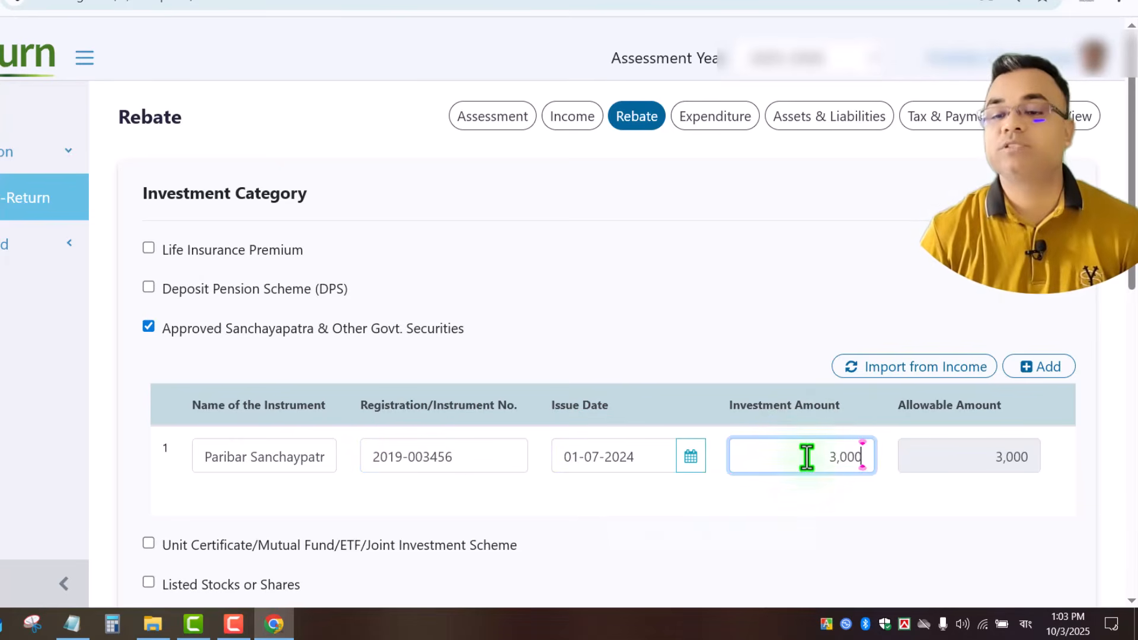
type("00")
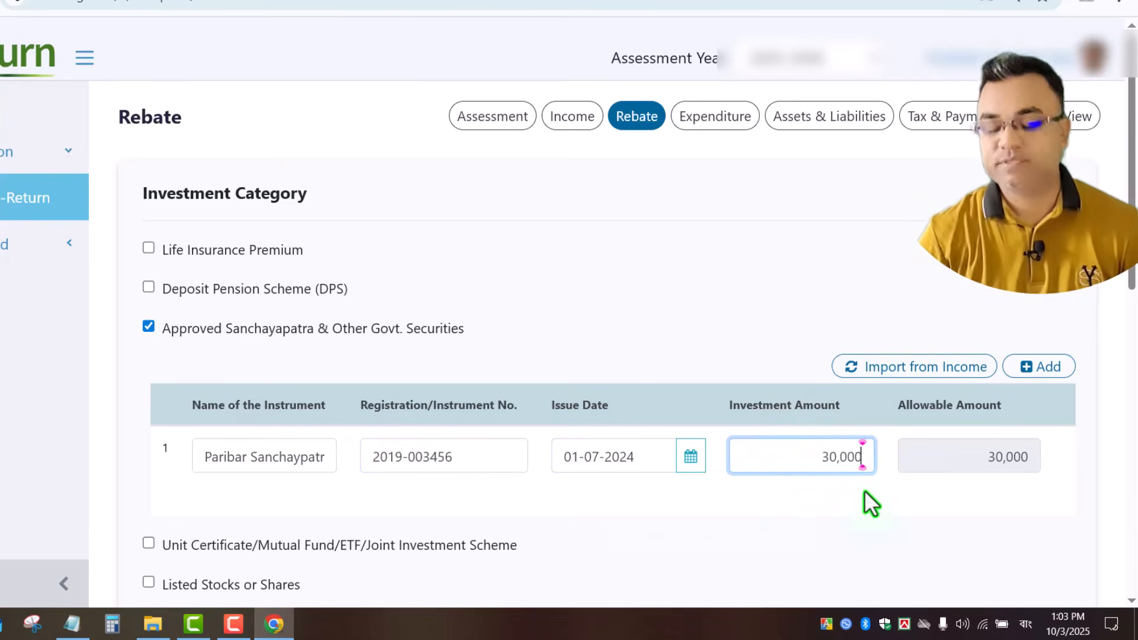
type(",000")
left_click(826, 516)
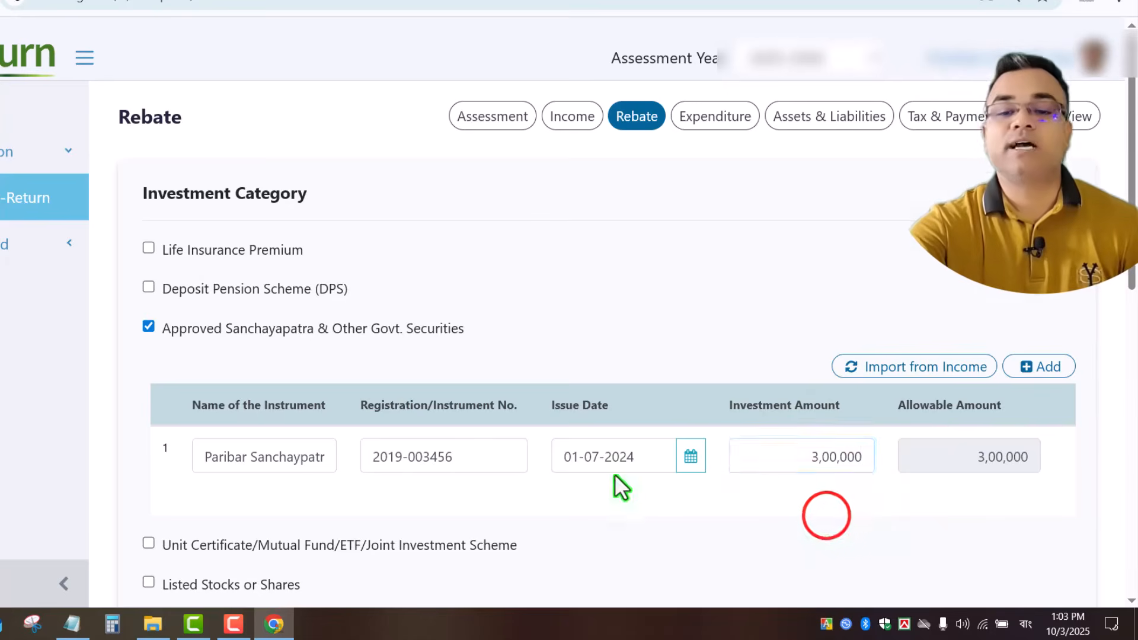
scroll(615, 474, "down", 10)
scroll(1097, 414, "up", 5)
scroll(1103, 422, "down", 7)
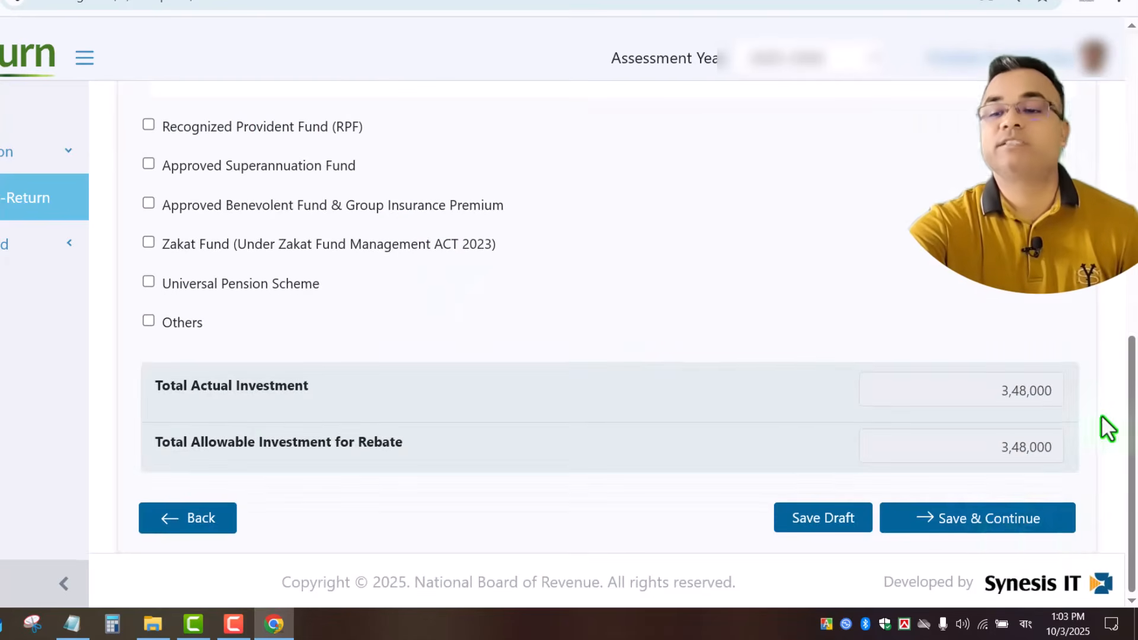
left_click(989, 523)
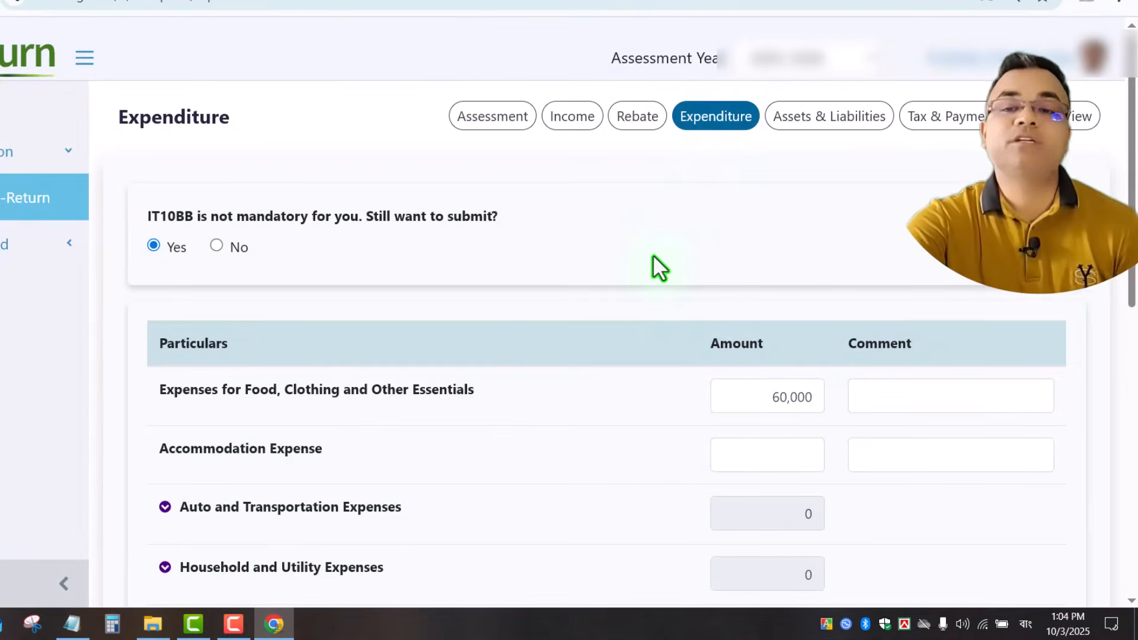
Review food 60,000, education 40,000, other 10,000 and surcharge 5,000, then expand the Tax, Charges row.
left_click(764, 397)
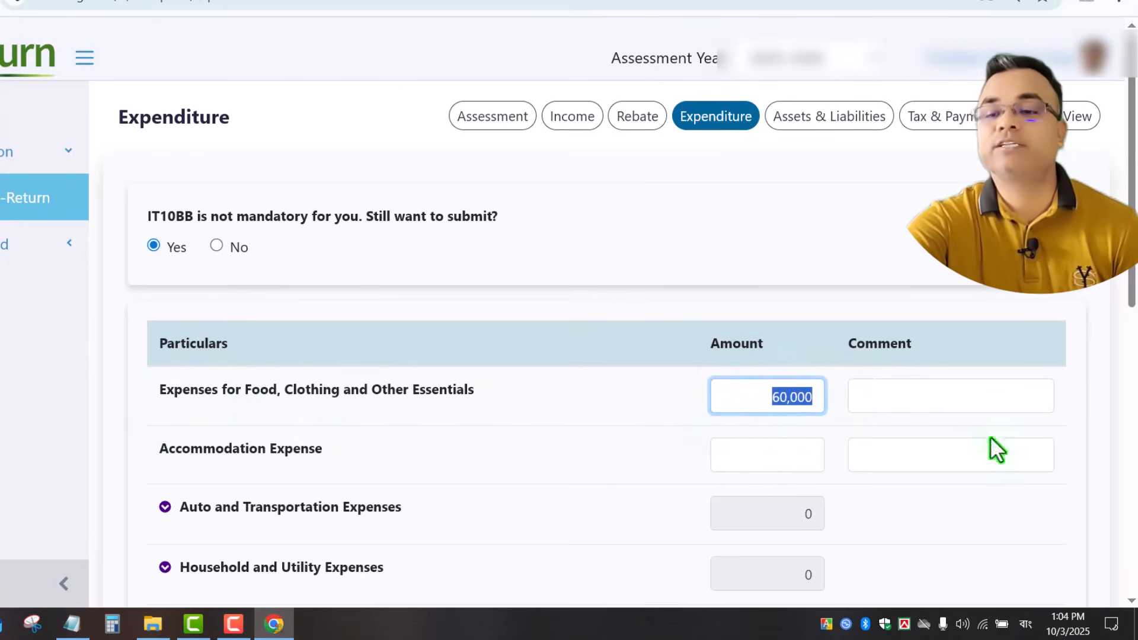
scroll(593, 344, "down", 7)
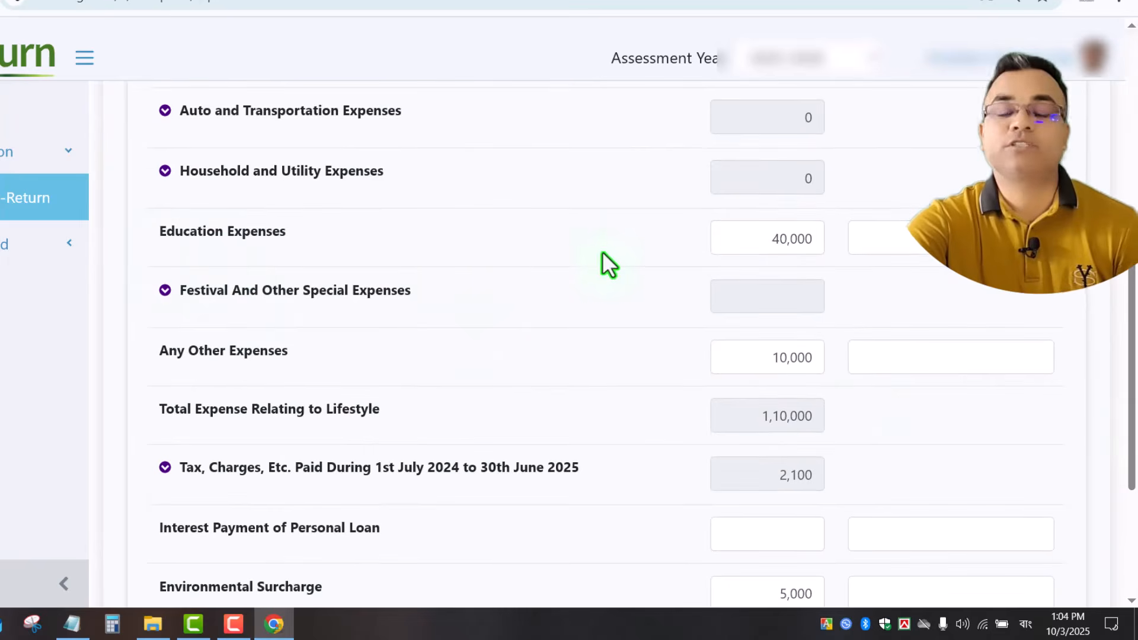
left_click_drag(759, 249, 851, 241)
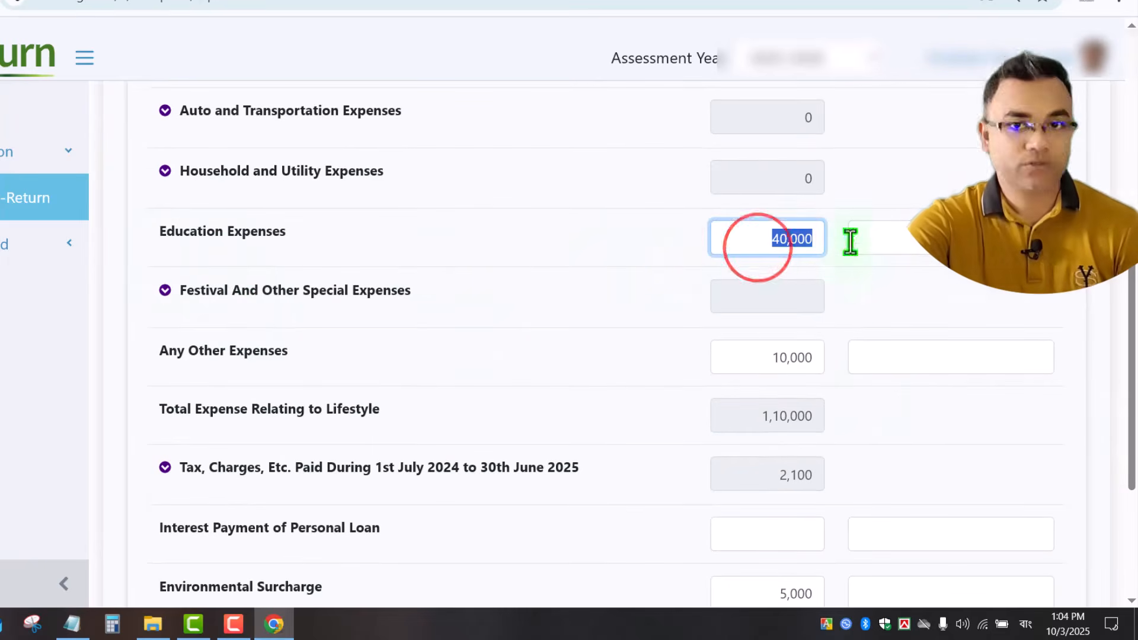
scroll(1133, 305, "down", 2)
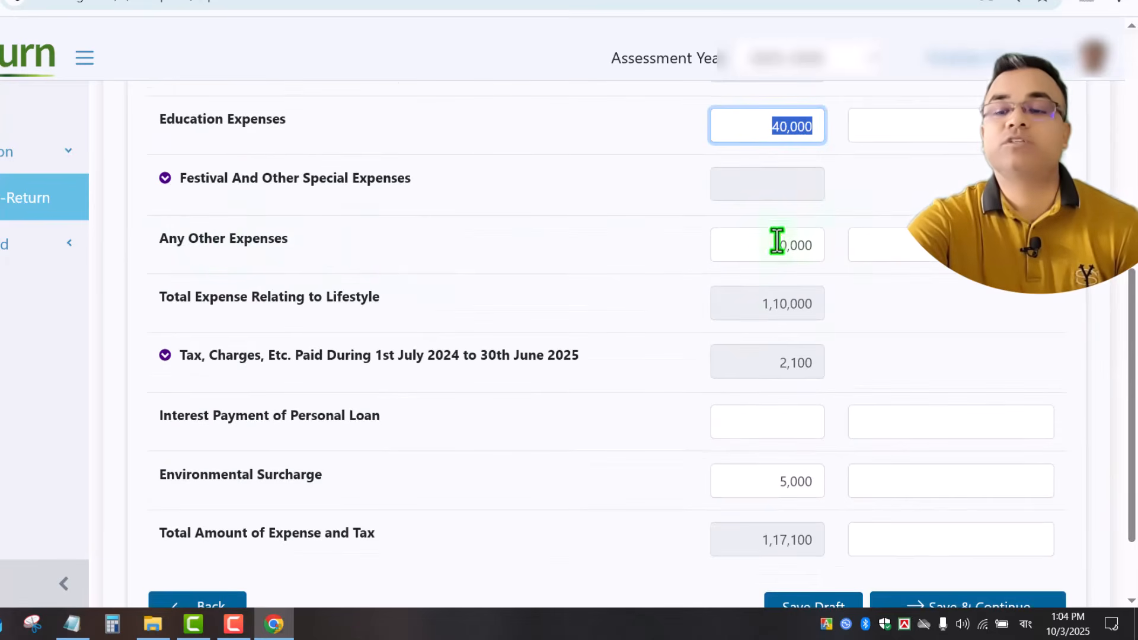
left_click_drag(755, 242, 869, 247)
left_click(874, 310)
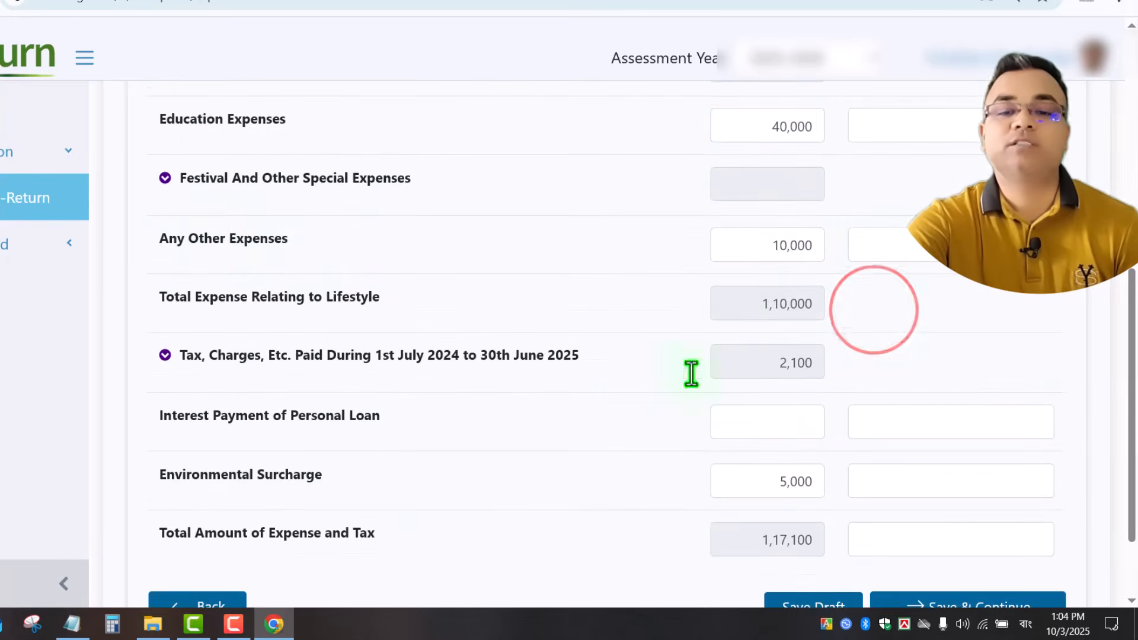
scroll(628, 379, "down", 2)
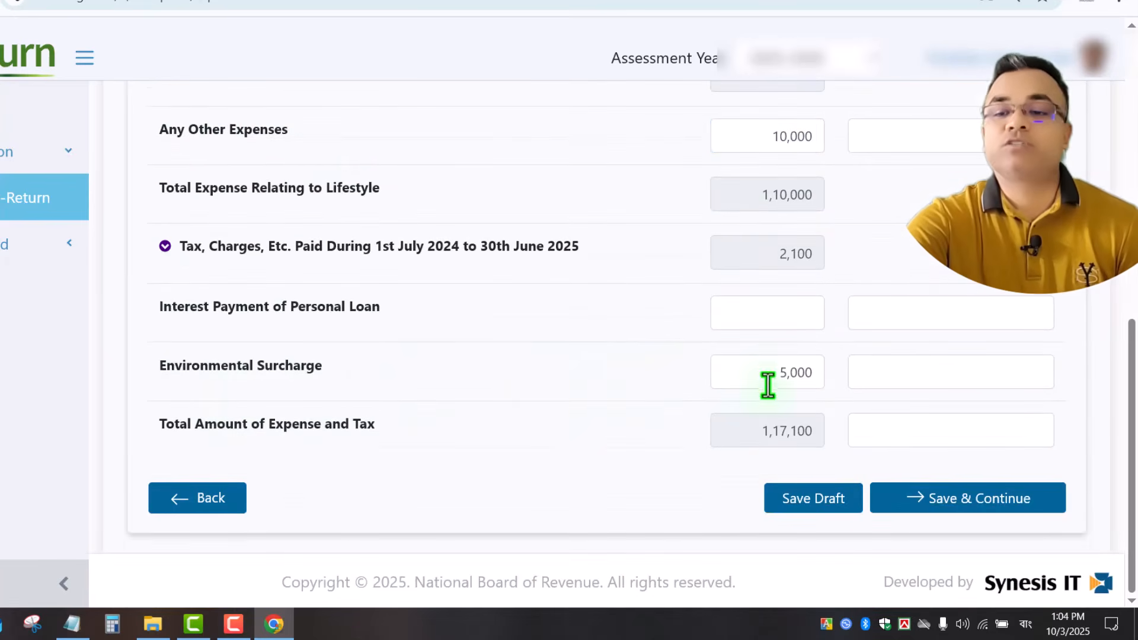
left_click_drag(769, 374, 876, 376)
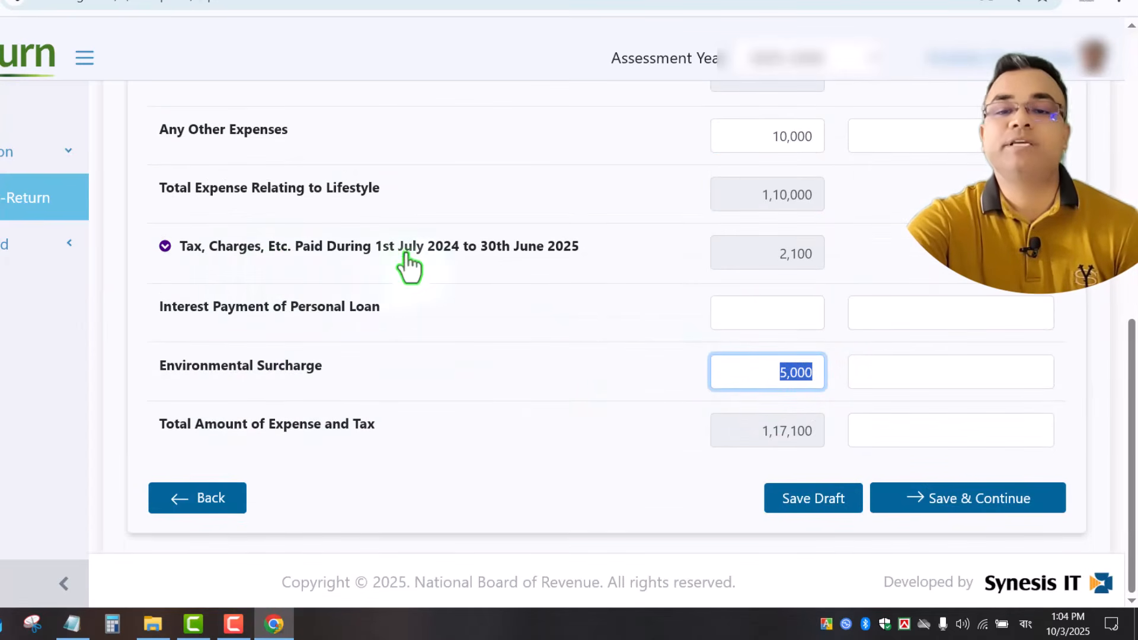
left_click(165, 245)
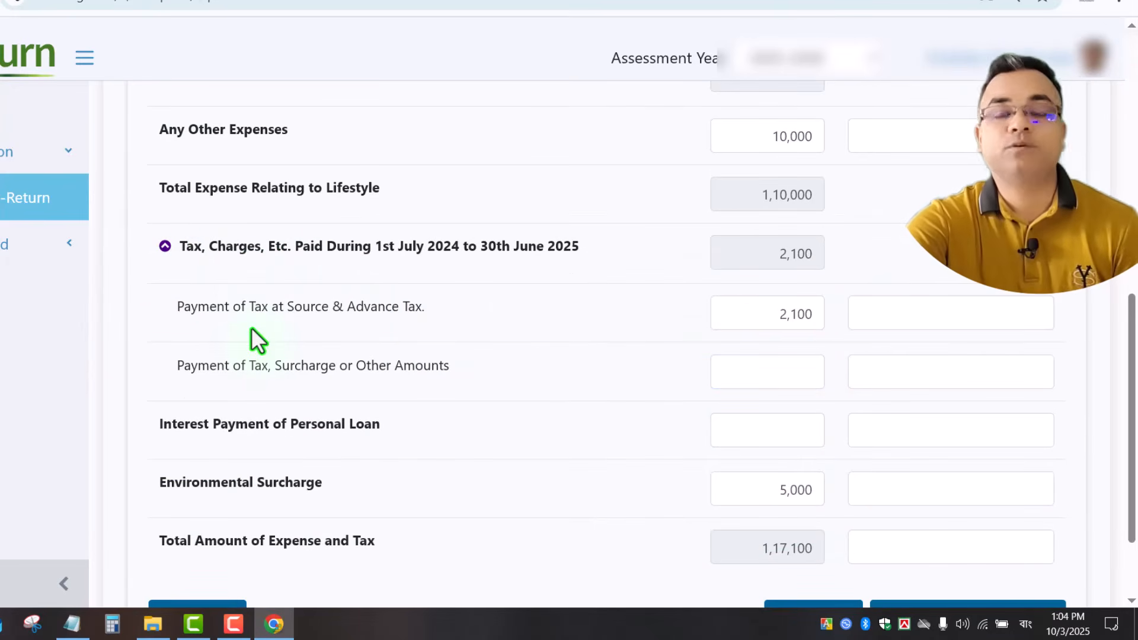
Lower the tax at source and advance tax payment from 2,100 to 1,500.
left_click(771, 314)
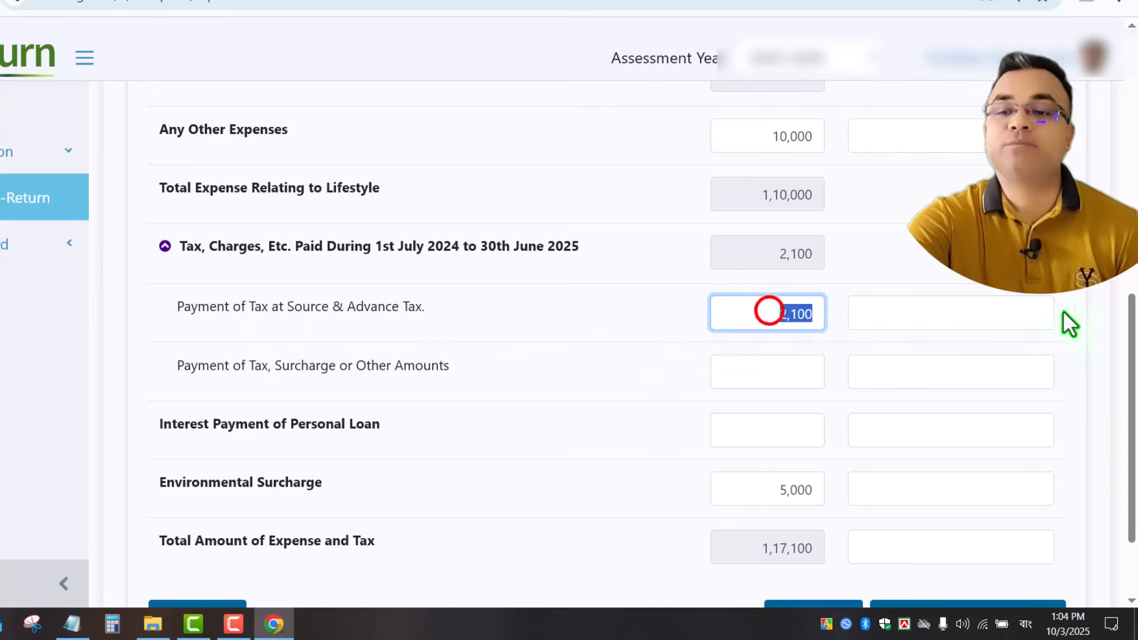
type("1500")
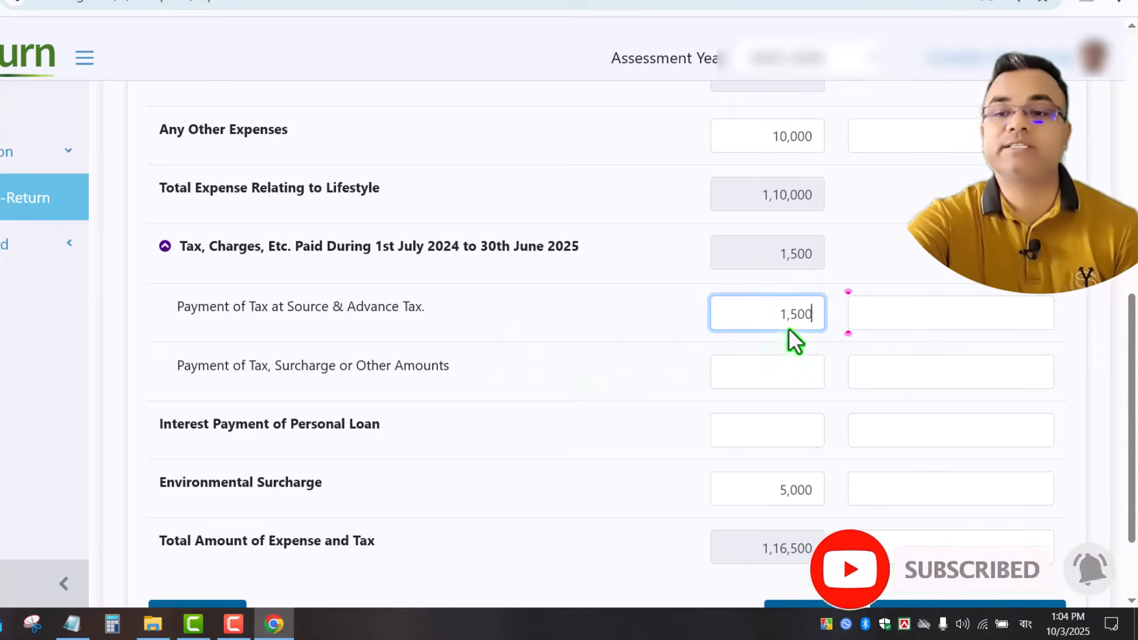
scroll(841, 358, "up", 15)
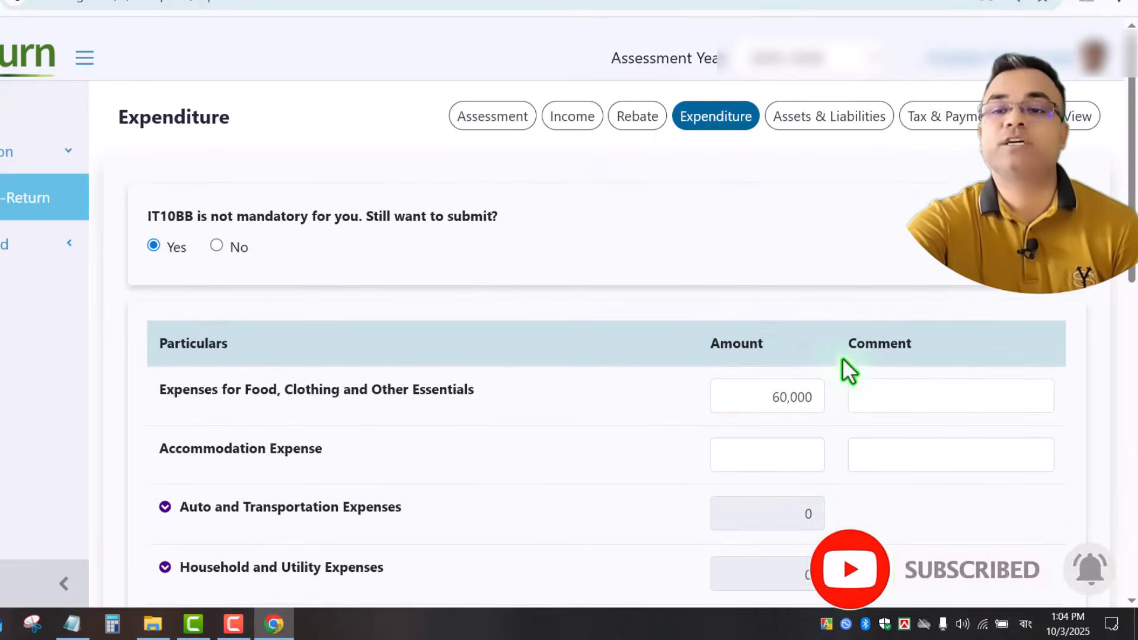
left_click(570, 121)
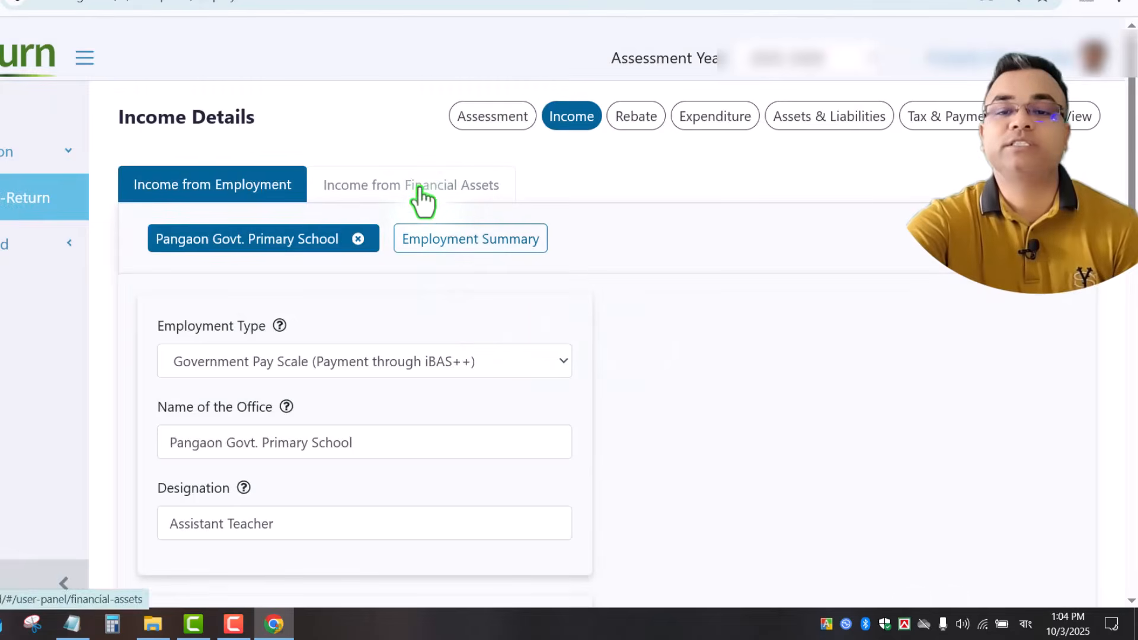
Confirm Income from Financial Assets shows 1,500 total TDS on the Sanchayapatra interest.
left_click(422, 196)
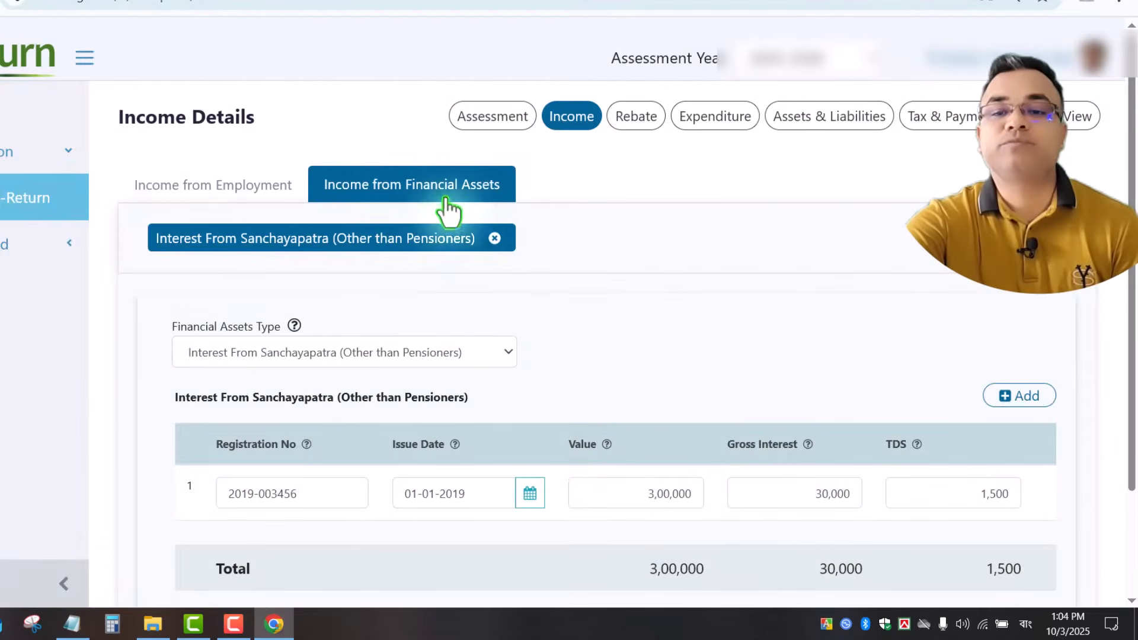
scroll(445, 279, "down", 3)
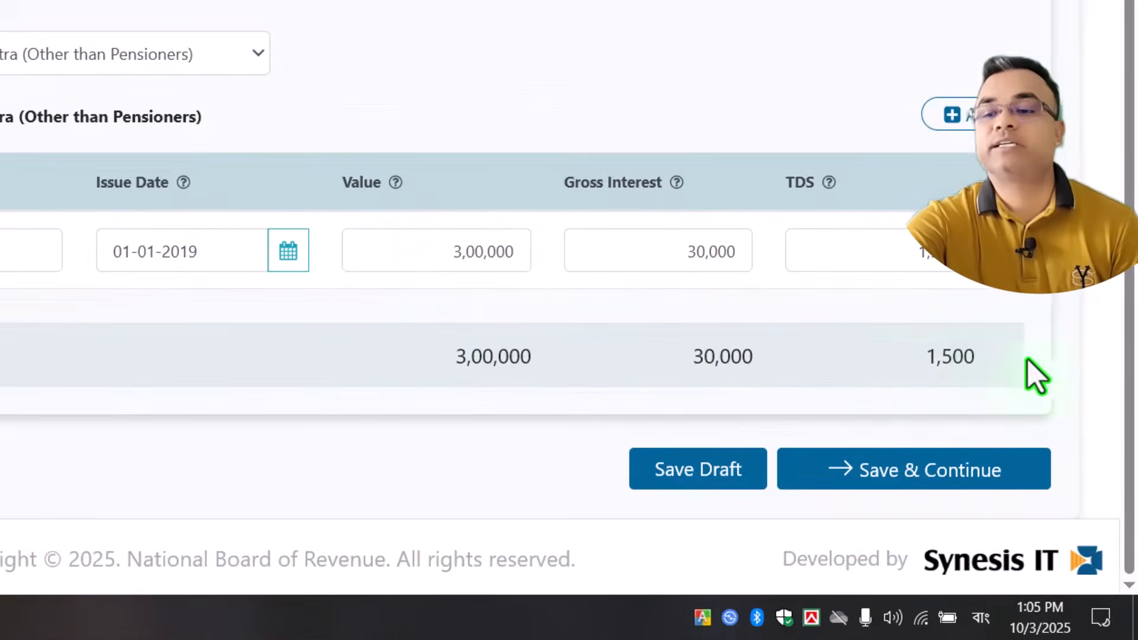
left_click_drag(928, 362, 1053, 363)
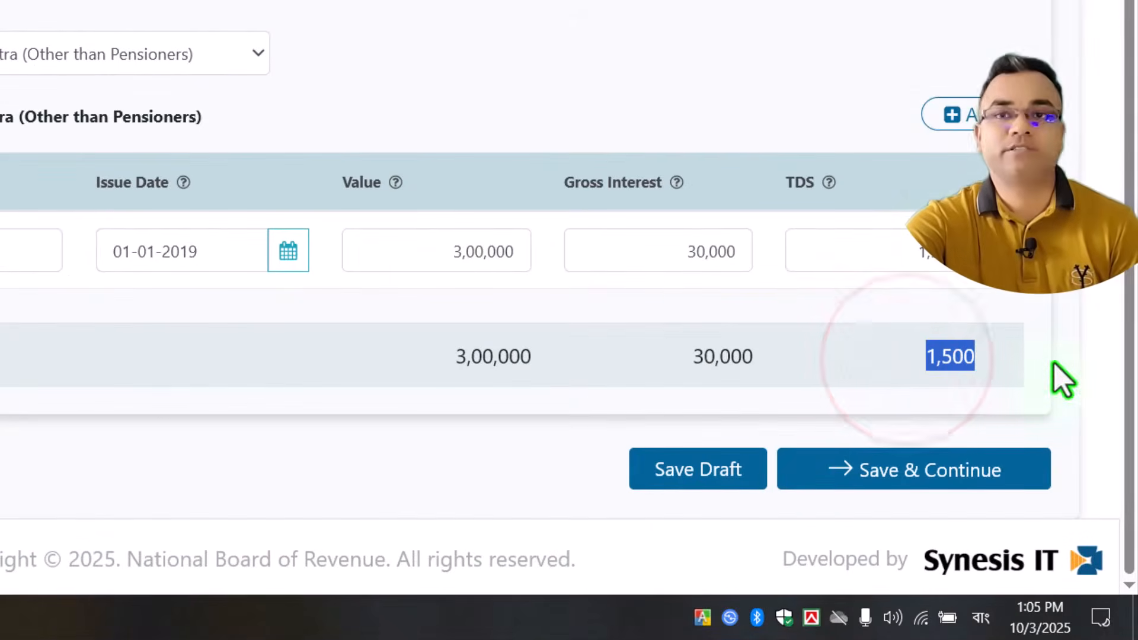
scroll(957, 272, "up", 3)
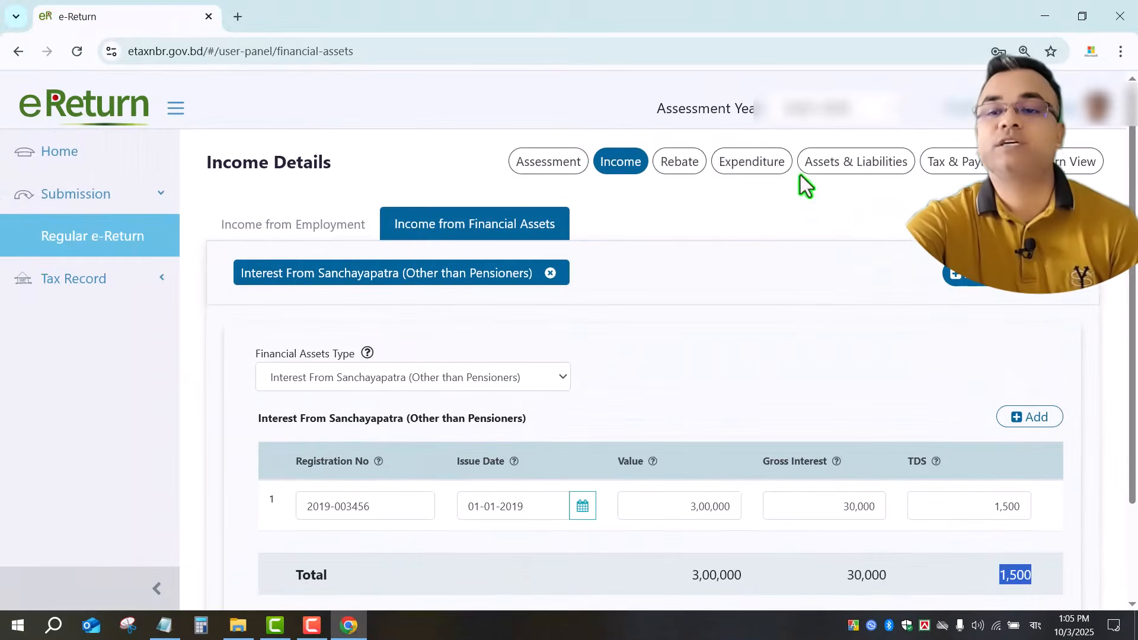
Re-enter 1,500 as the Expenditure tax at source payment and save the page.
left_click(745, 164)
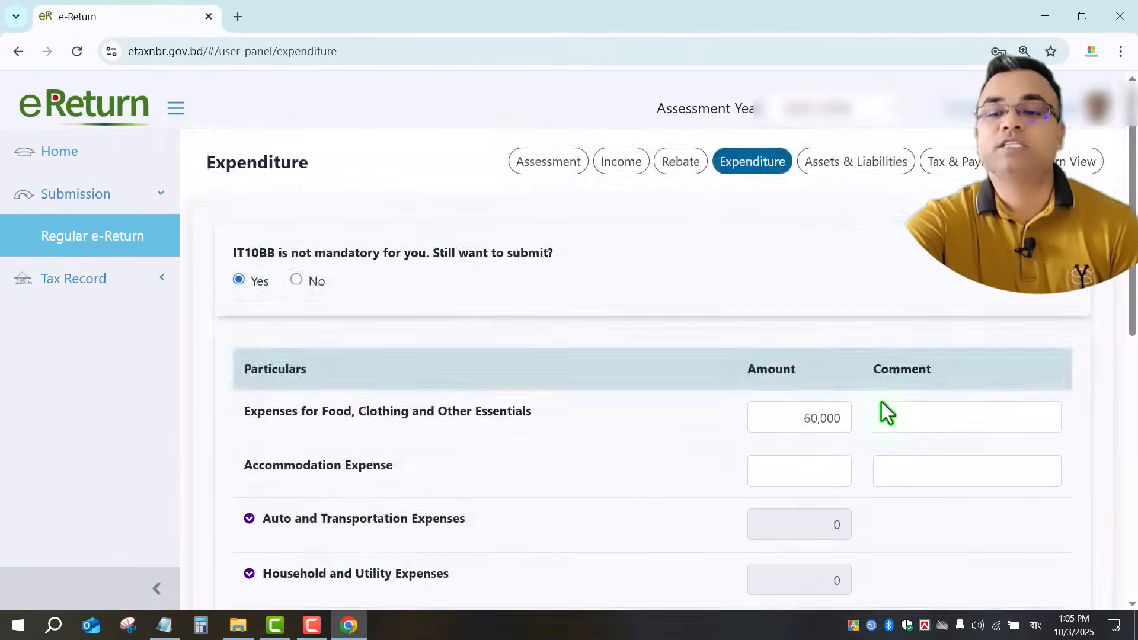
scroll(879, 412, "down", 9)
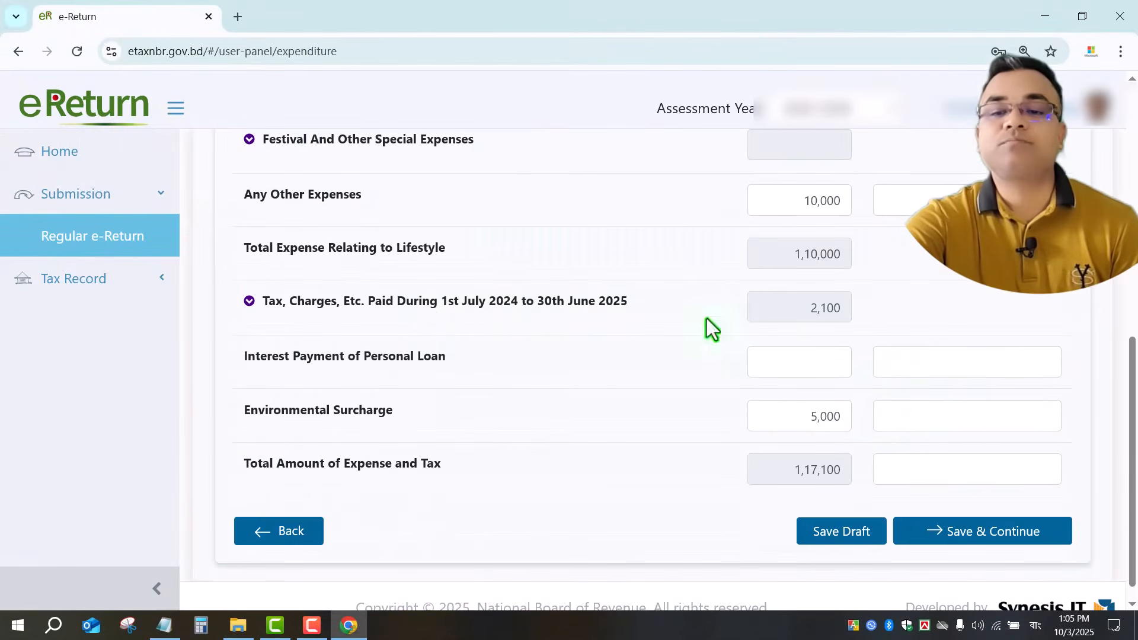
left_click(249, 302)
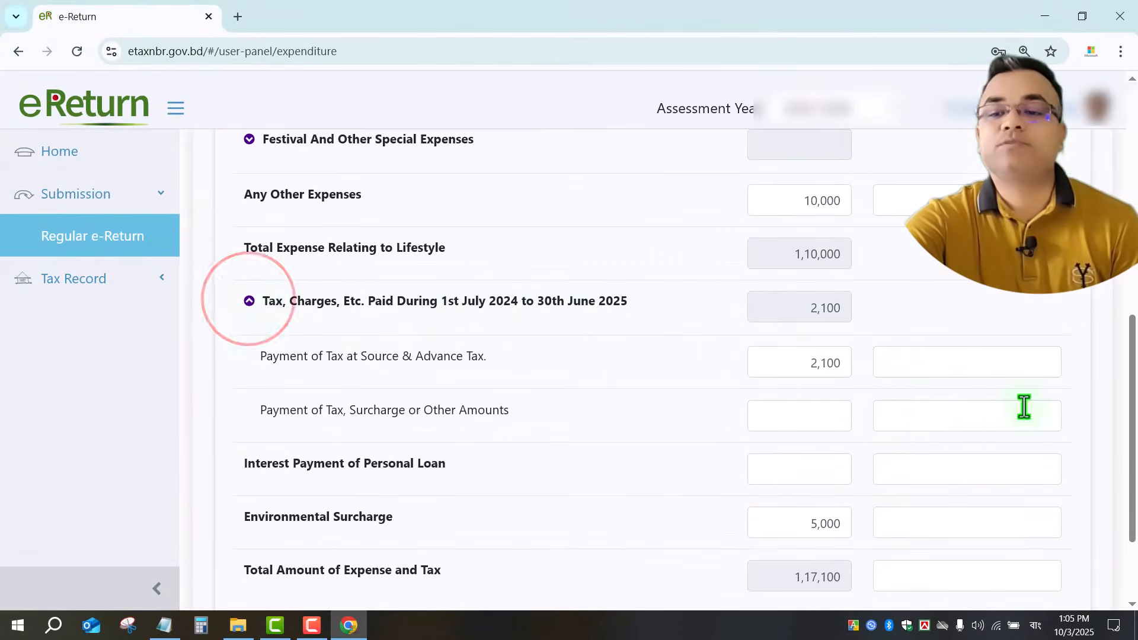
left_click(783, 368)
type("15")
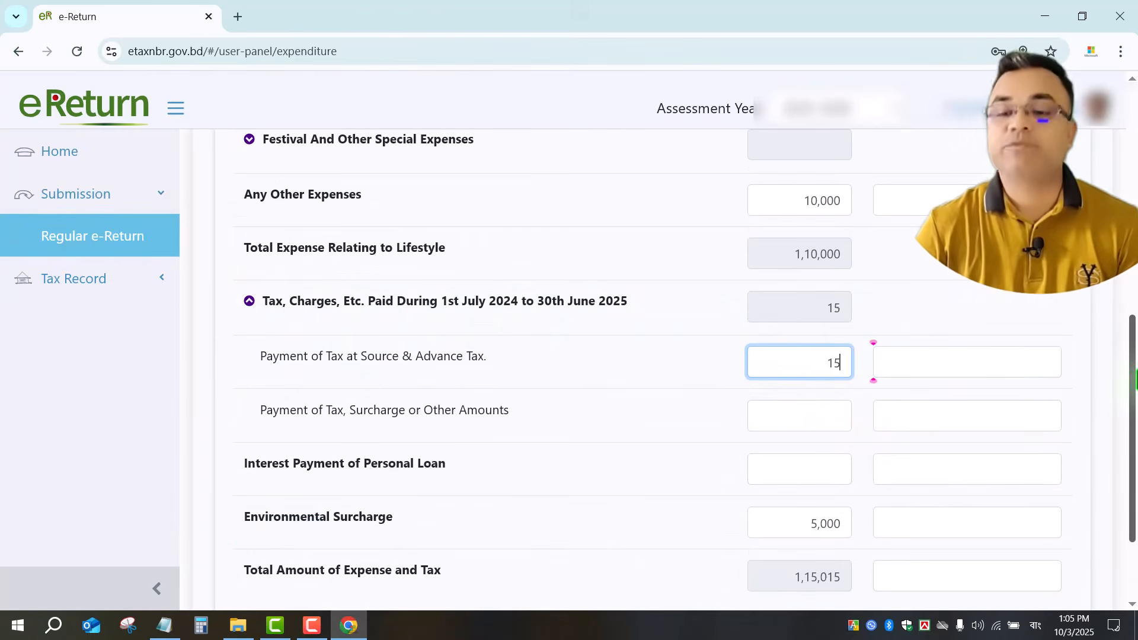
left_click(689, 364)
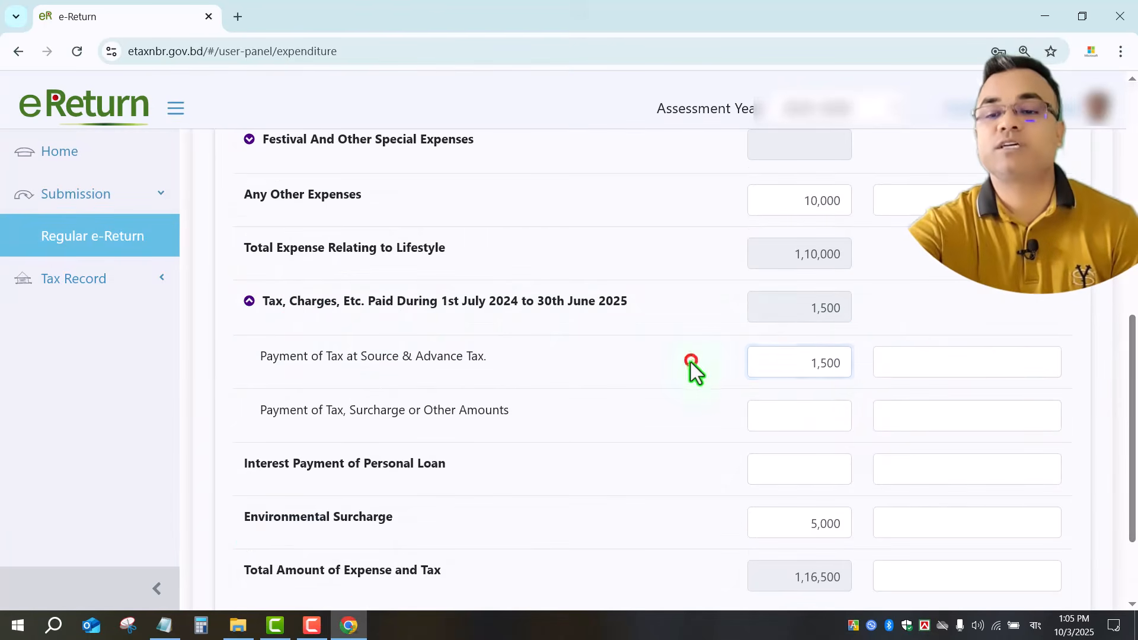
scroll(824, 409, "down", 3)
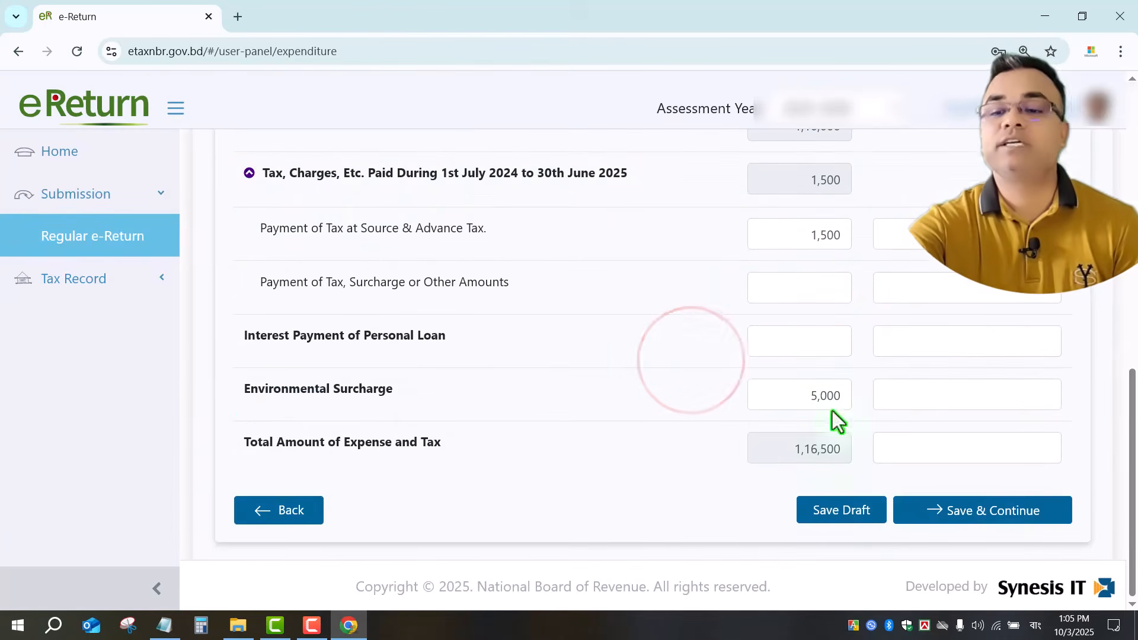
left_click(998, 513)
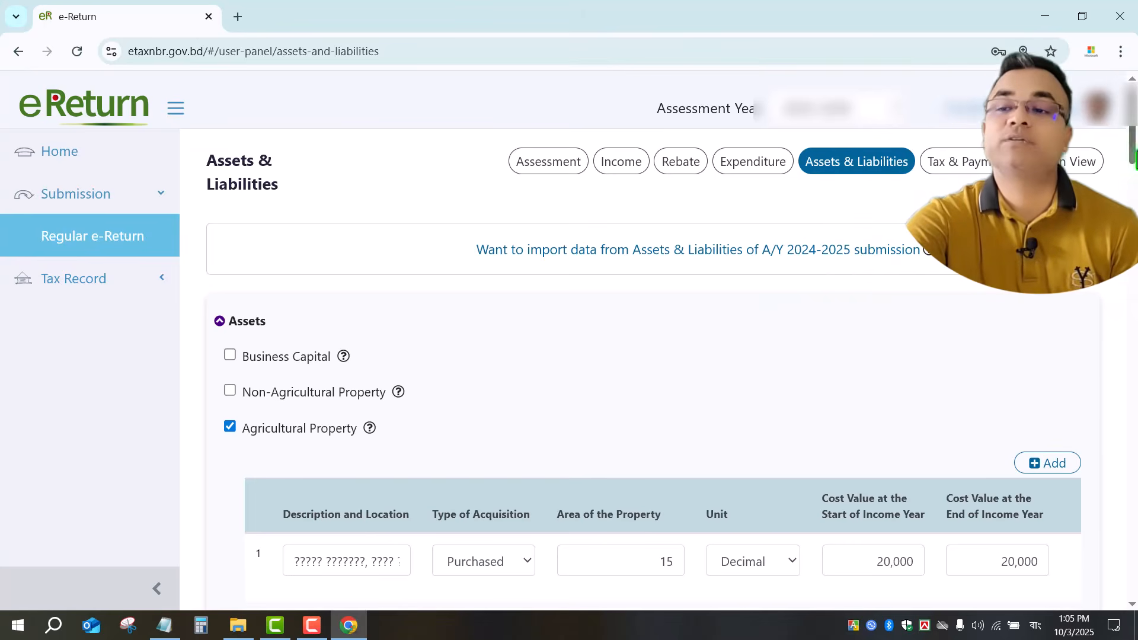
Check the agricultural plot's 20,000 cost at start and end of year.
left_click_drag(1133, 144, 1134, 169)
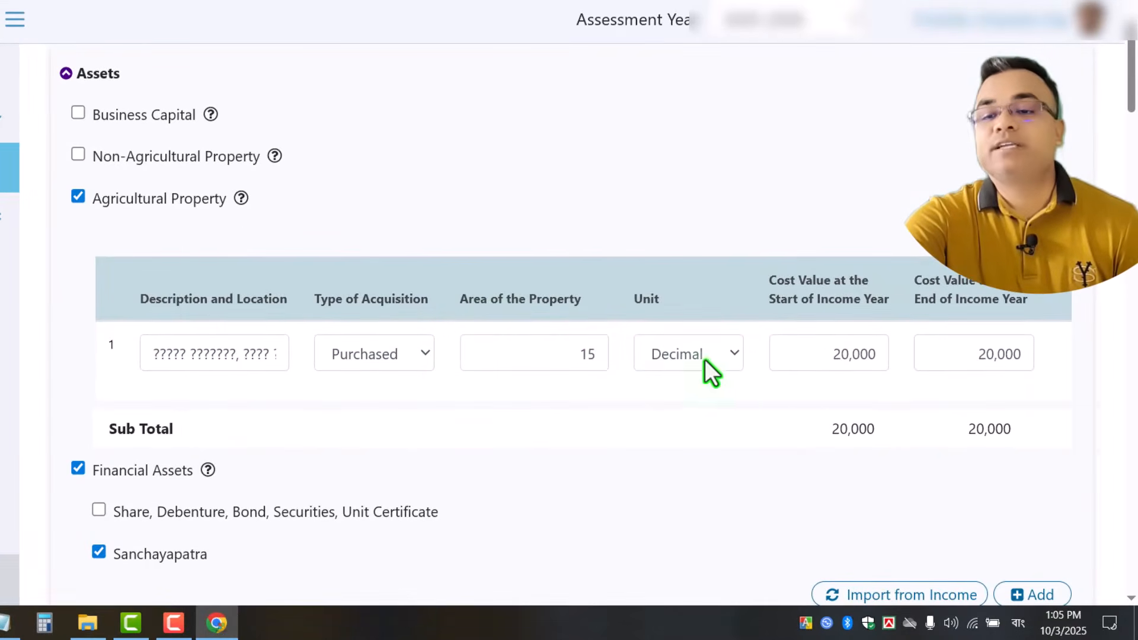
double_click(798, 352)
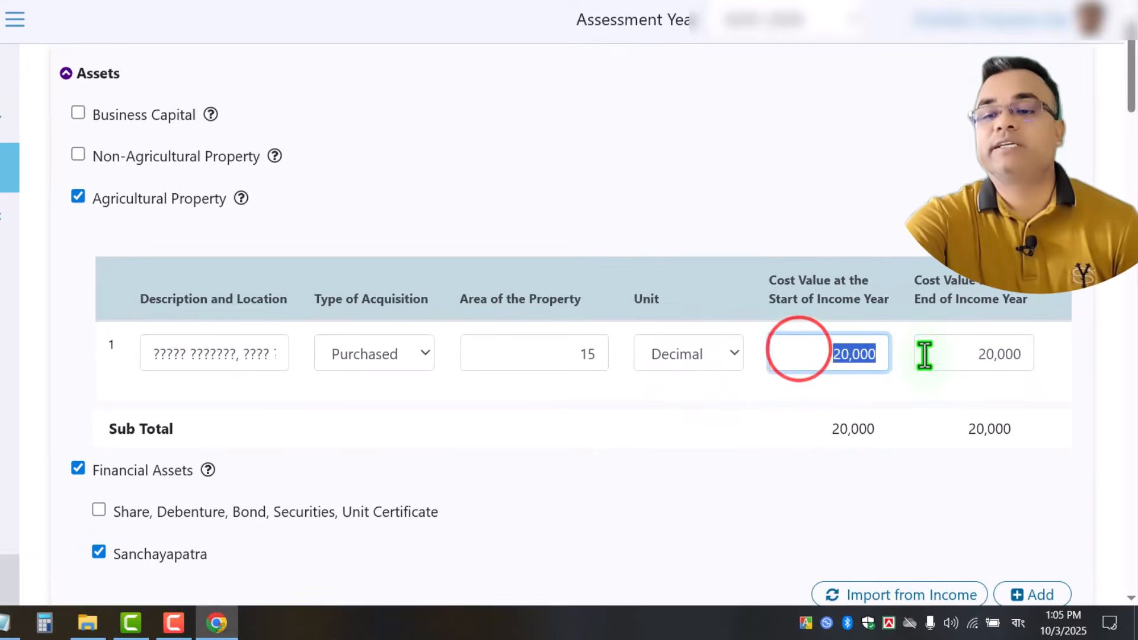
left_click_drag(926, 406, 1115, 441)
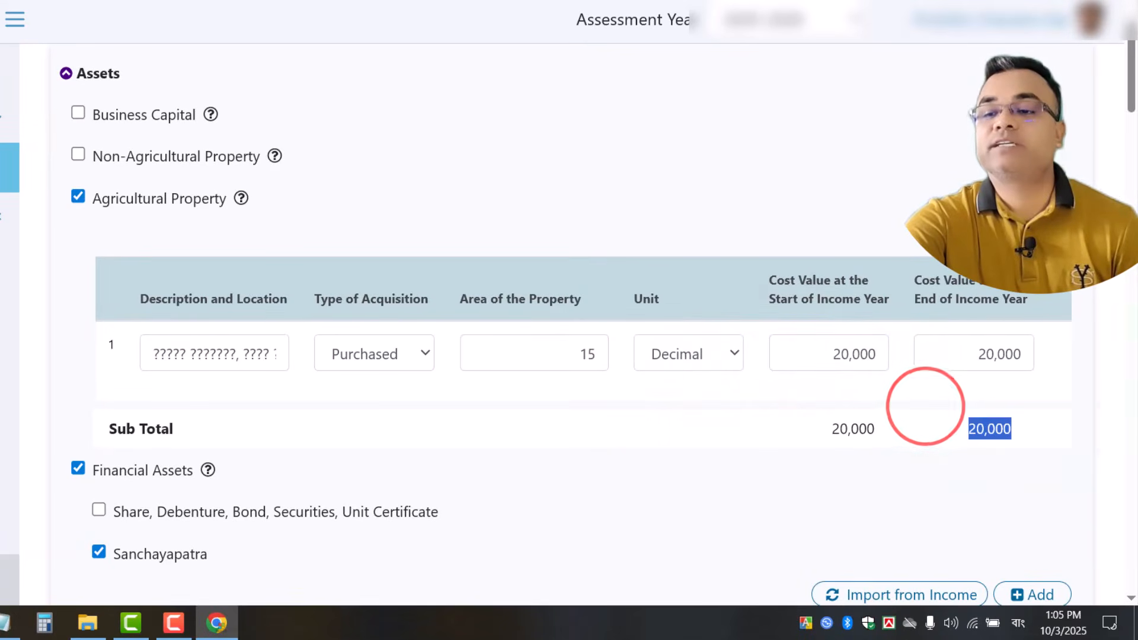
left_click_drag(1131, 76, 1129, 110)
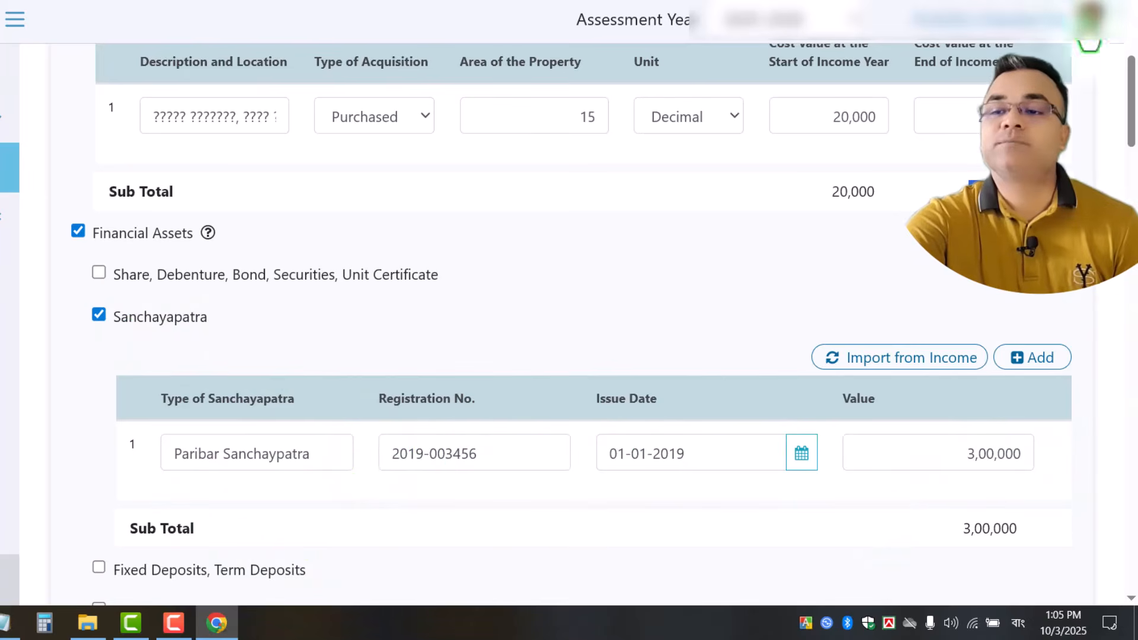
left_click_drag(1132, 131, 1133, 184)
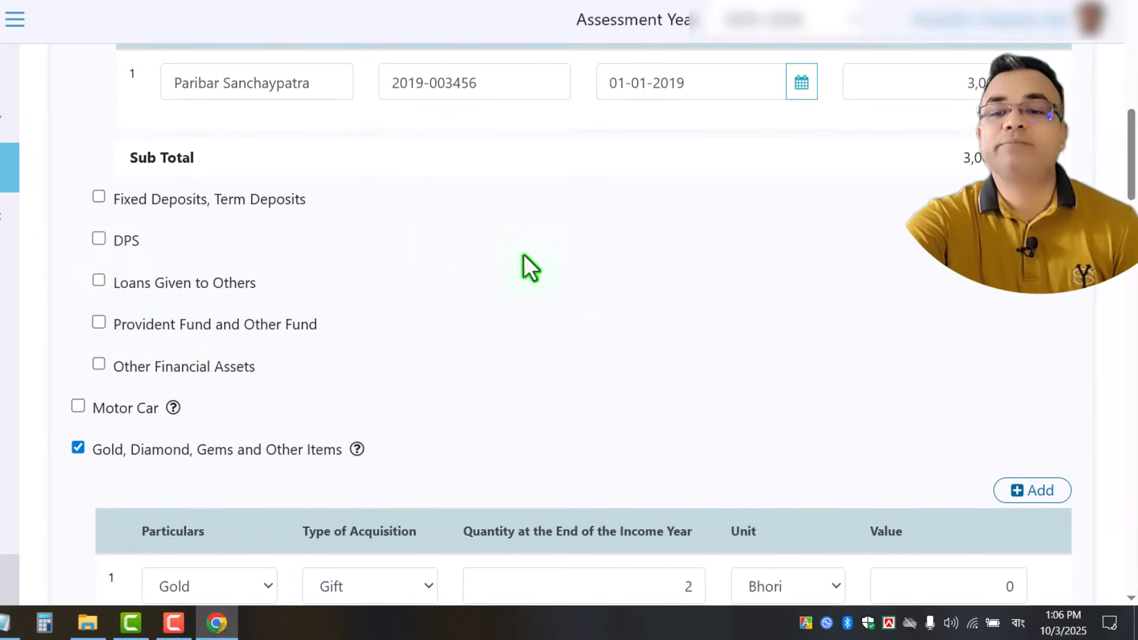
Toggle DPS on and off, then check the 10,000 Almira and 5,000 furniture values.
left_click(94, 239)
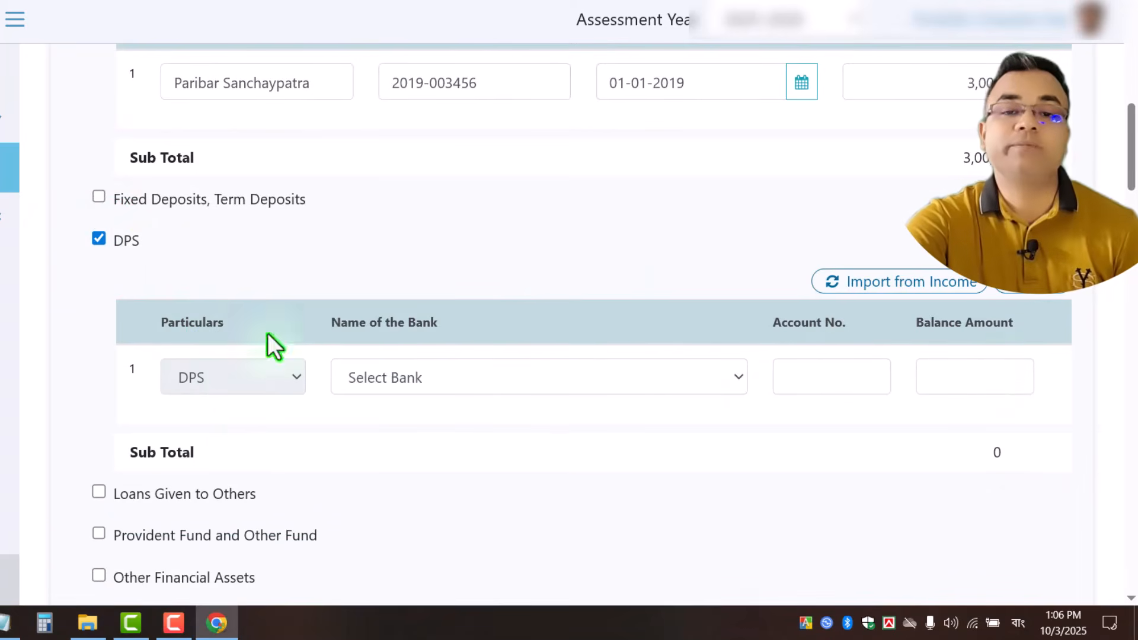
left_click(99, 238)
scroll(1128, 172, "down", 7)
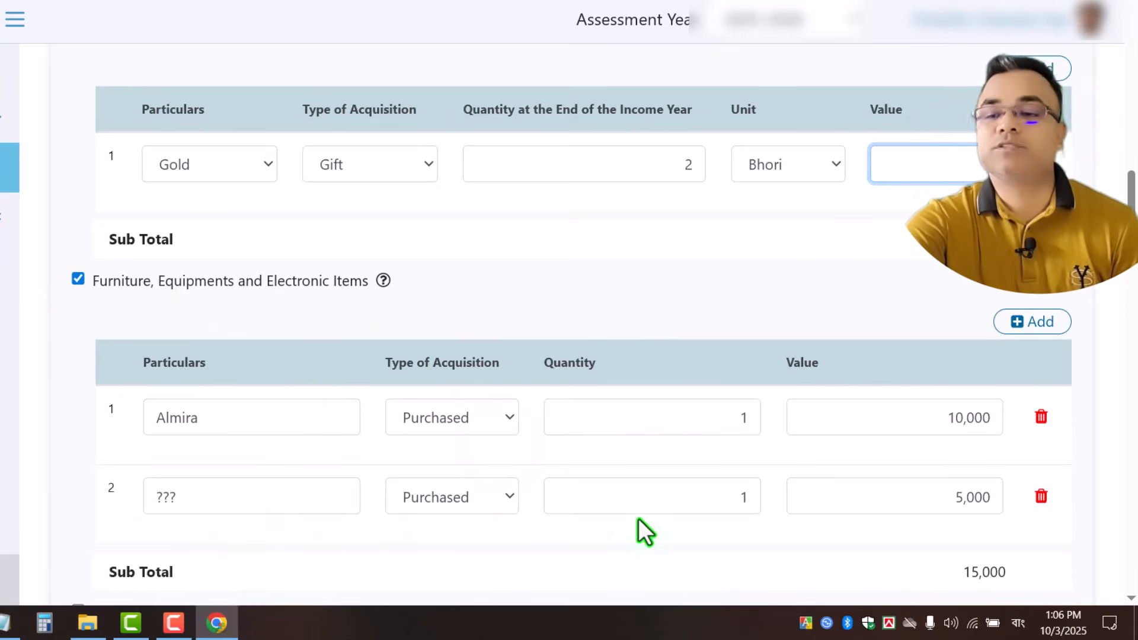
left_click(919, 421)
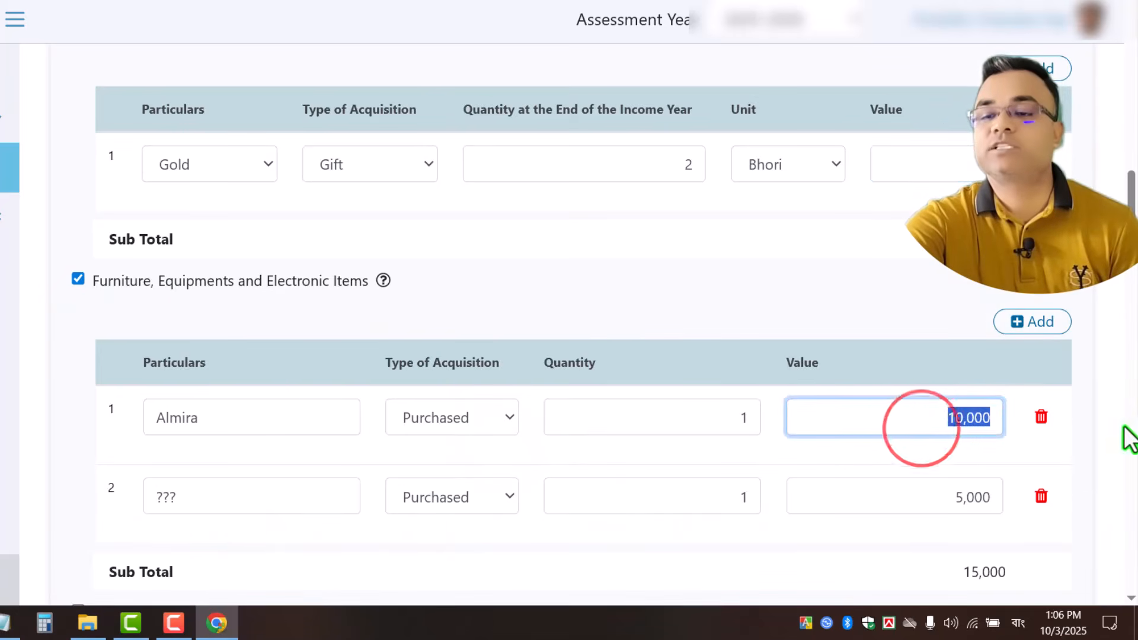
left_click(943, 496)
left_click_drag(1130, 191, 1130, 273)
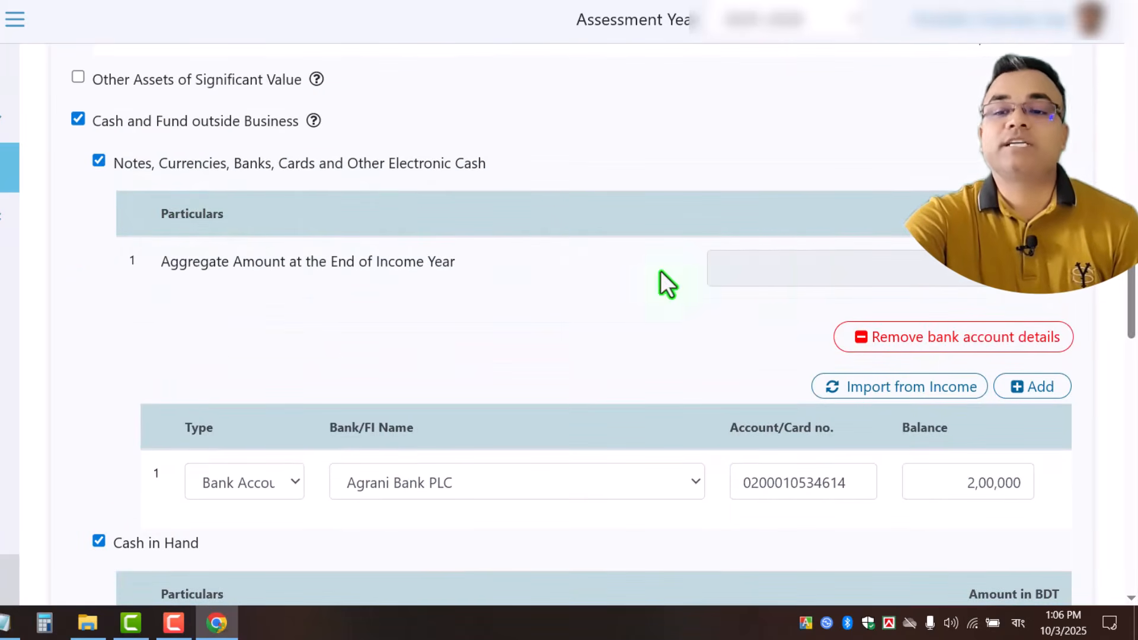
scroll(660, 270, "down", 20)
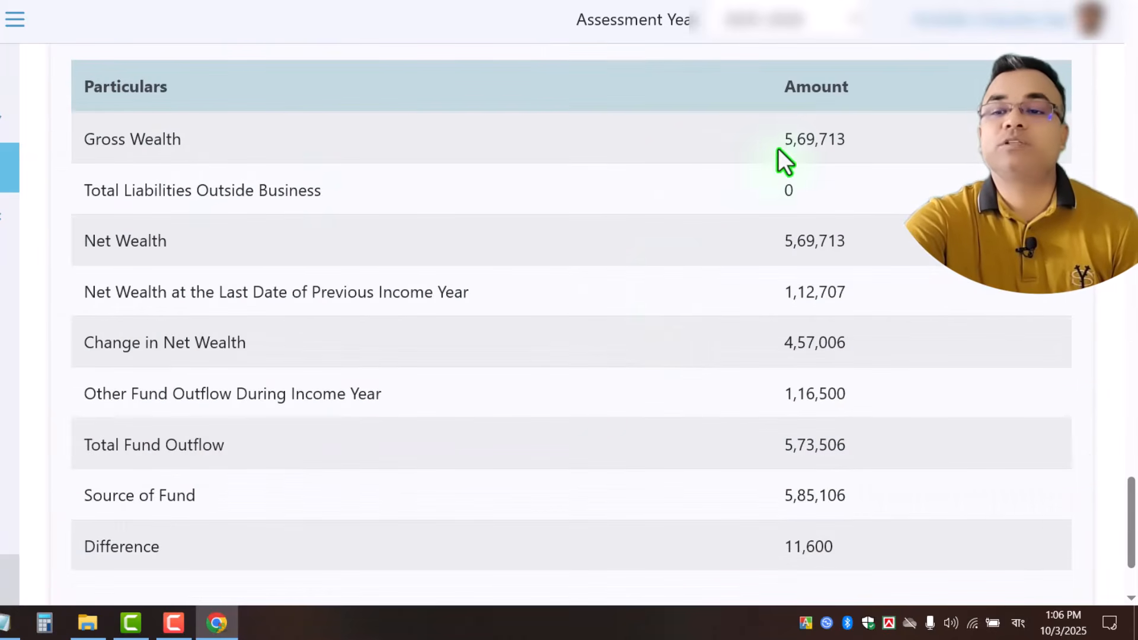
left_click_drag(777, 138, 870, 137)
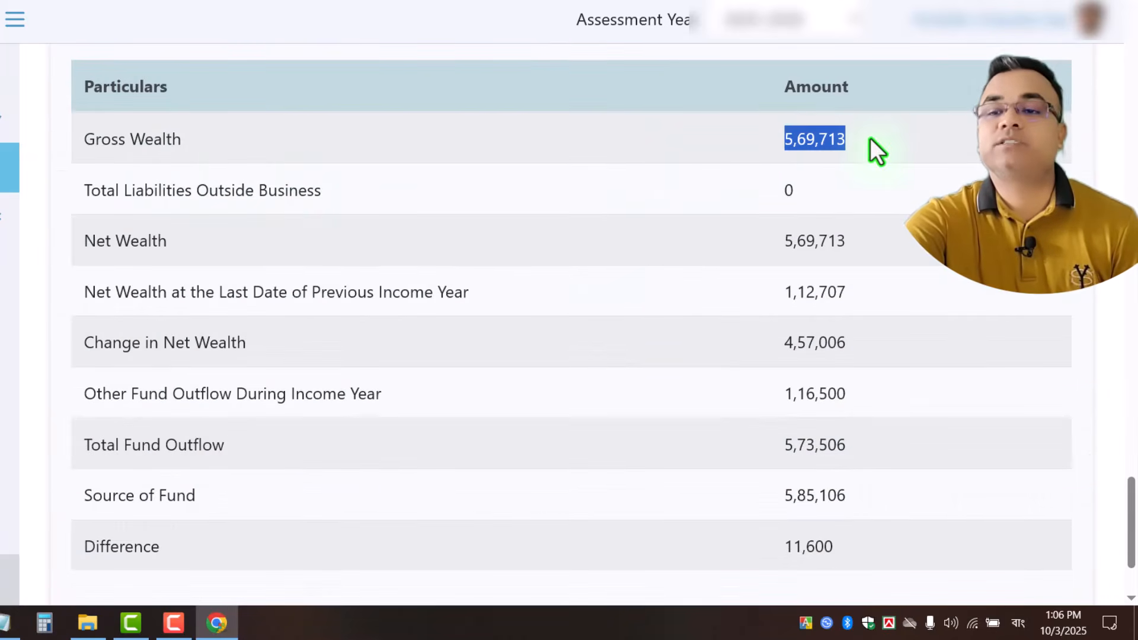
scroll(925, 364, "down", 3)
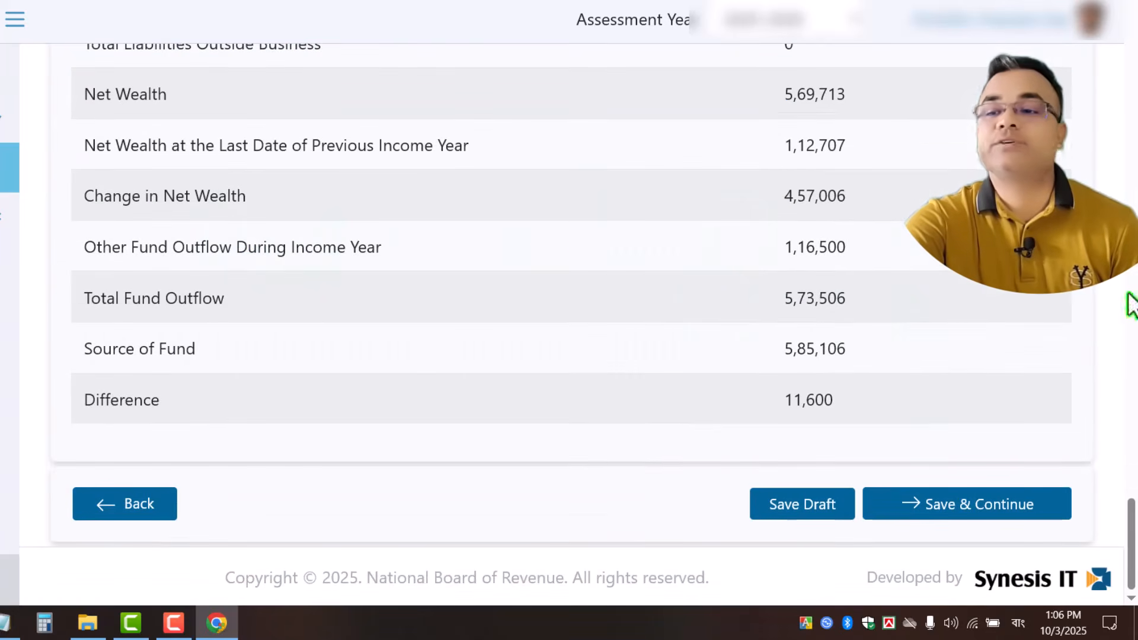
left_click_drag(1132, 514, 1114, 446)
left_click(200, 277)
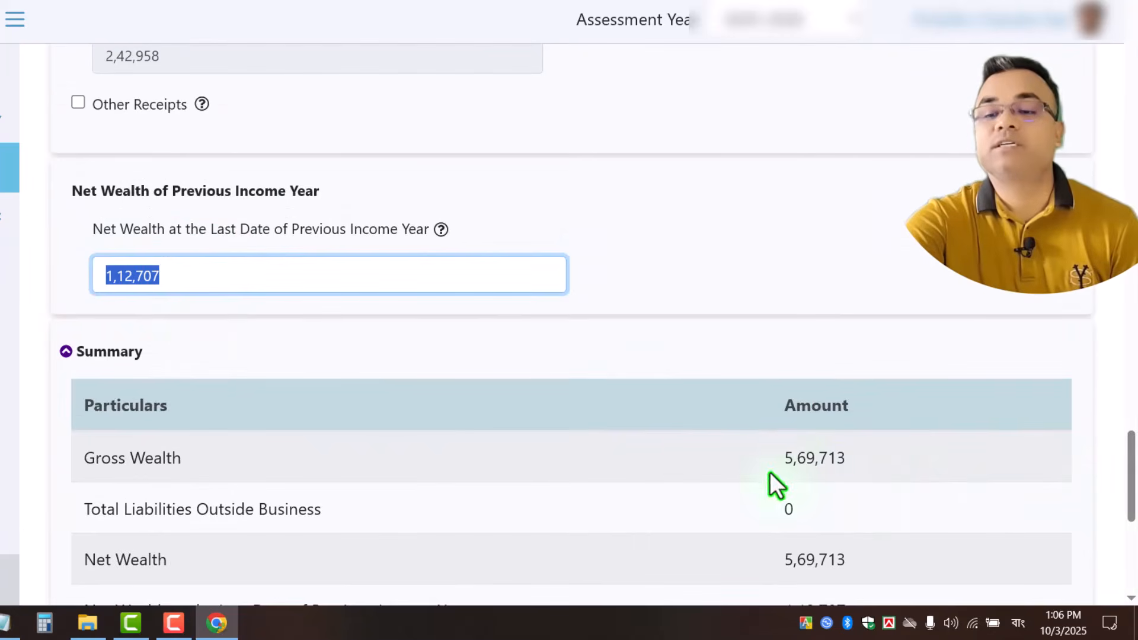
left_click_drag(779, 461, 856, 475)
left_click_drag(1133, 472, 1134, 513)
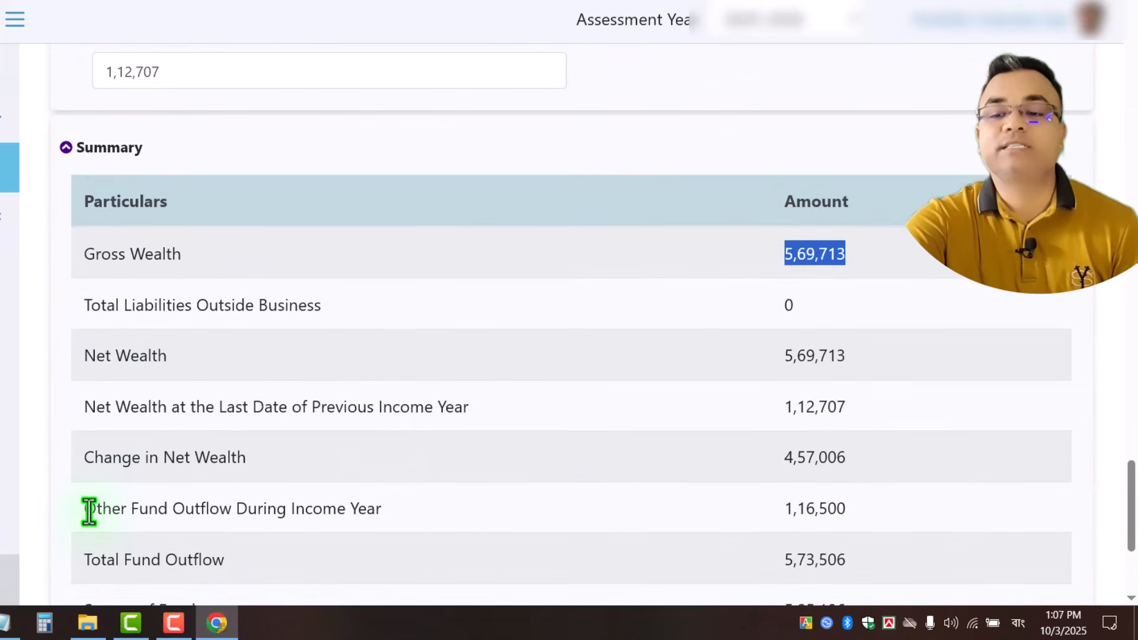
left_click_drag(73, 510, 664, 525)
left_click_drag(770, 505, 866, 518)
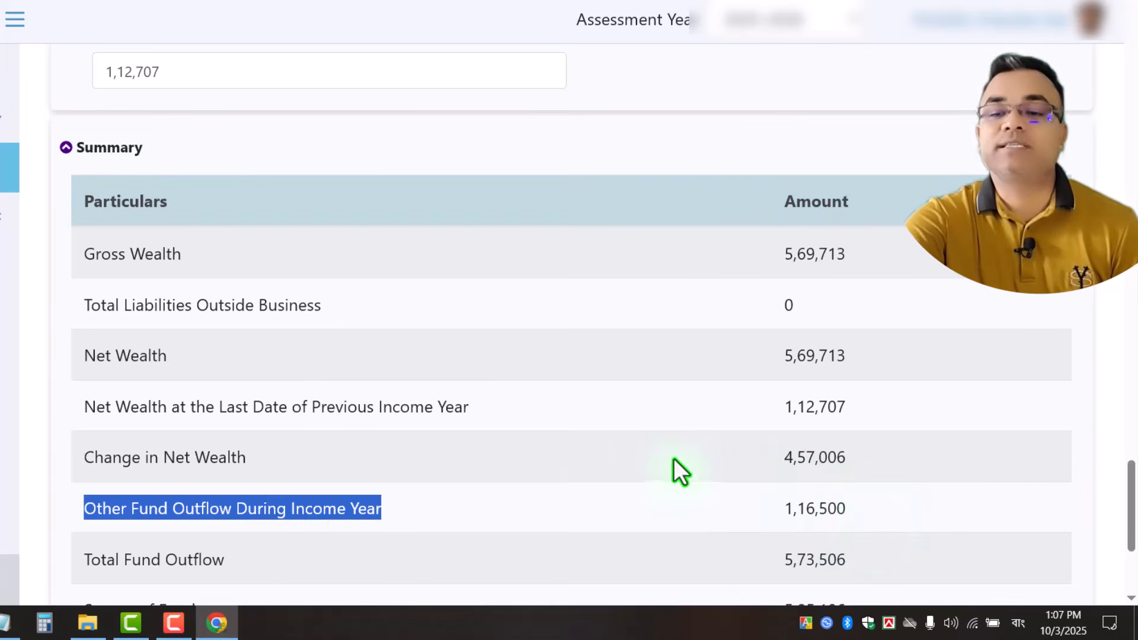
left_click(771, 455)
left_click_drag(789, 460, 861, 471)
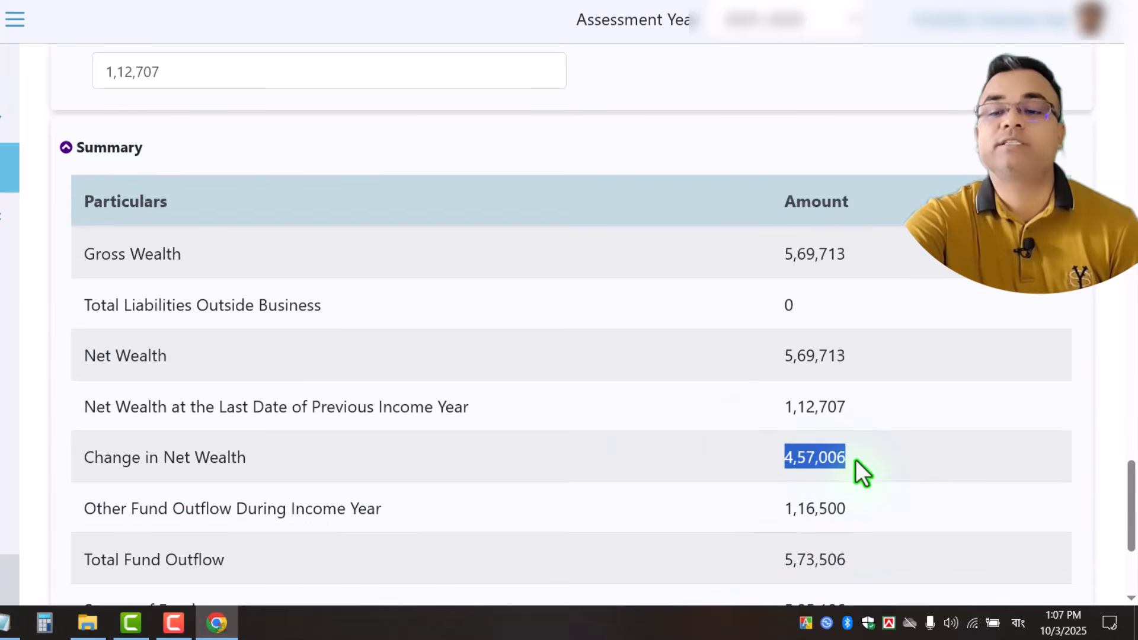
left_click_drag(768, 458, 885, 462)
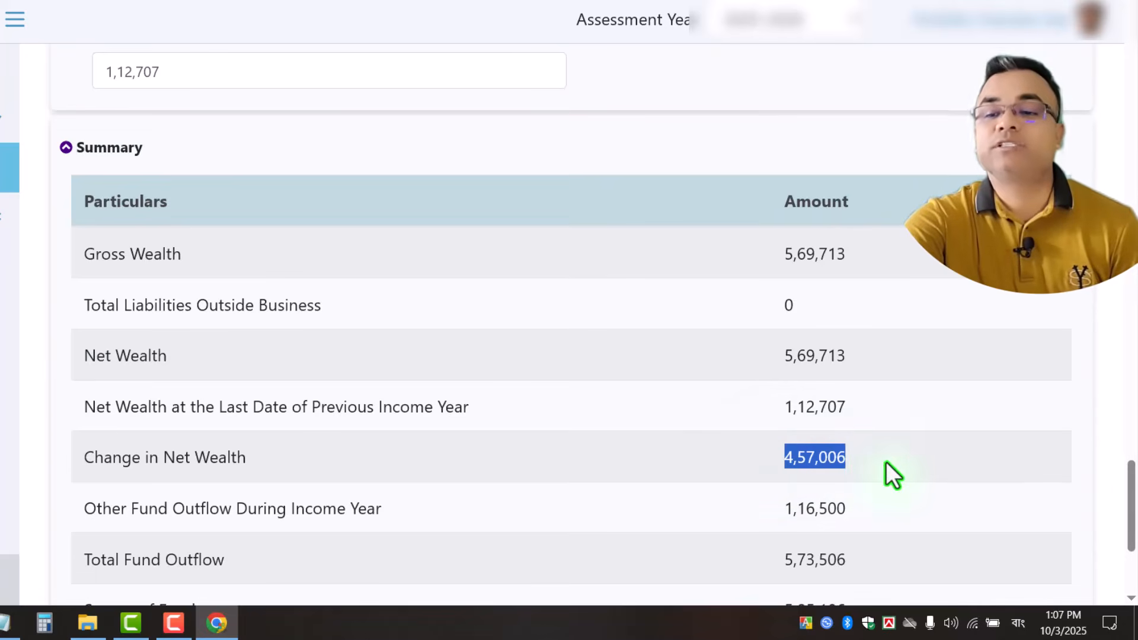
scroll(887, 462, "down", 4)
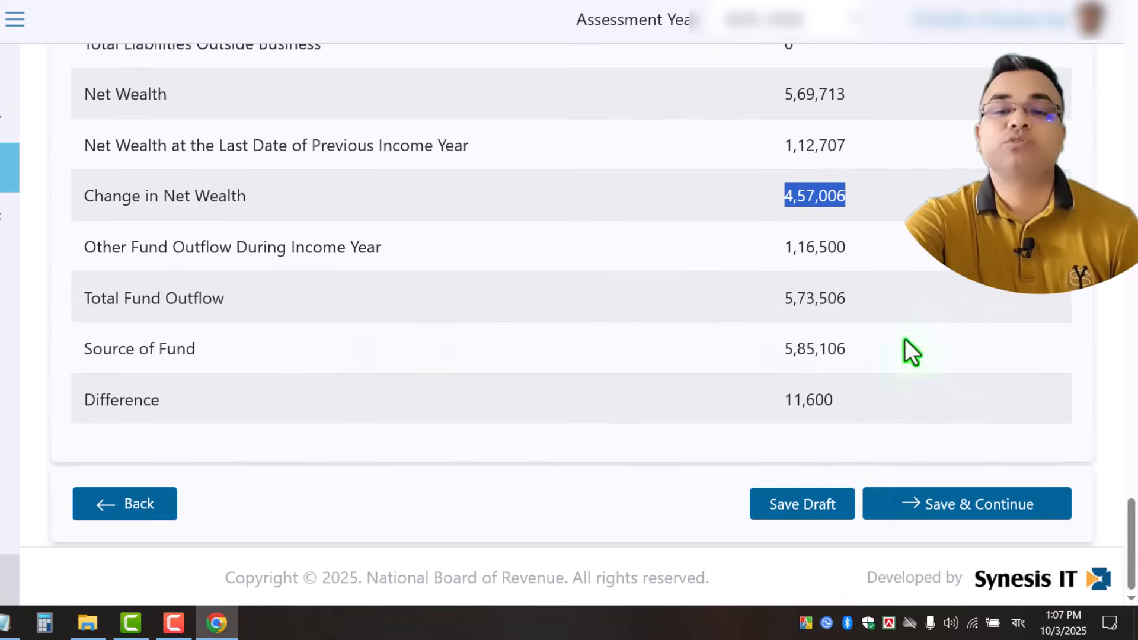
scroll(700, 353, "up", 10)
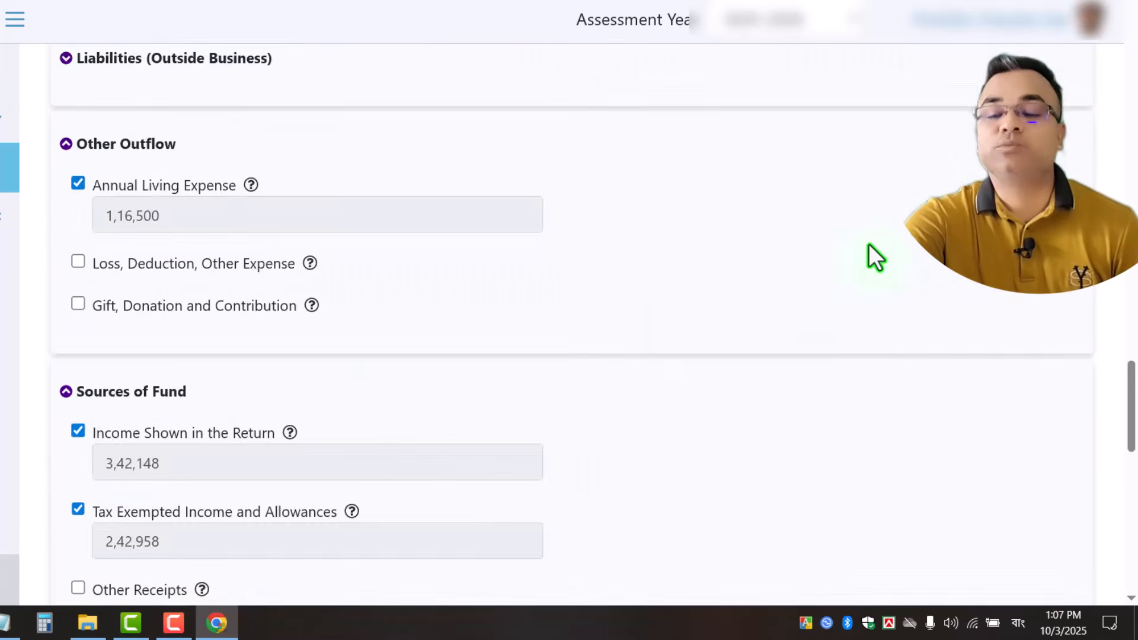
scroll(866, 252, "down", 10)
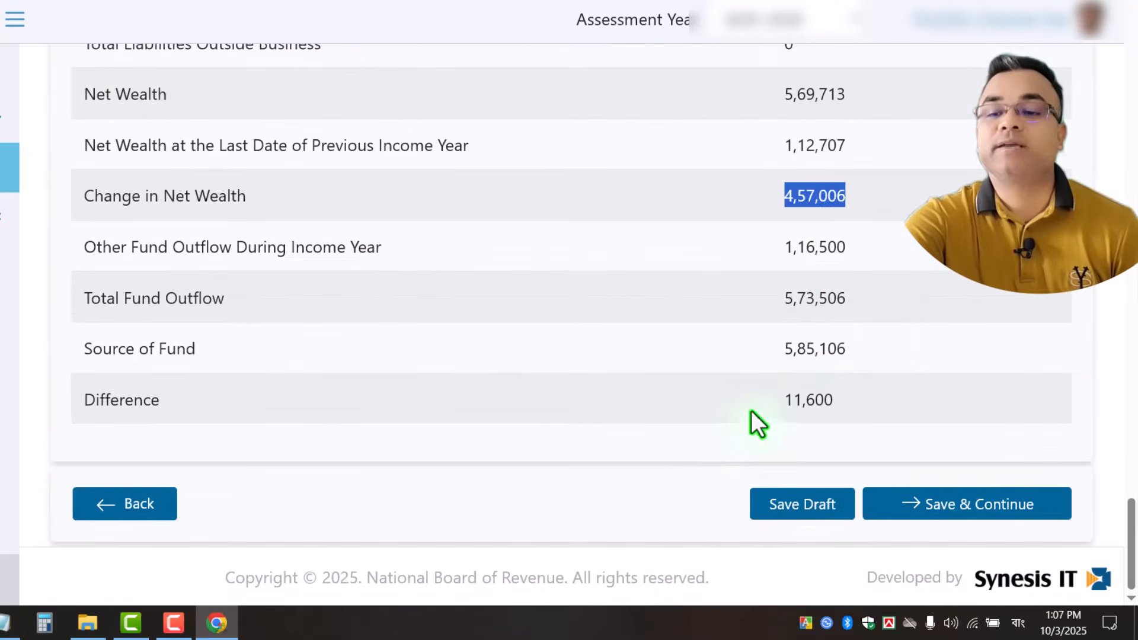
left_click_drag(751, 405, 852, 399)
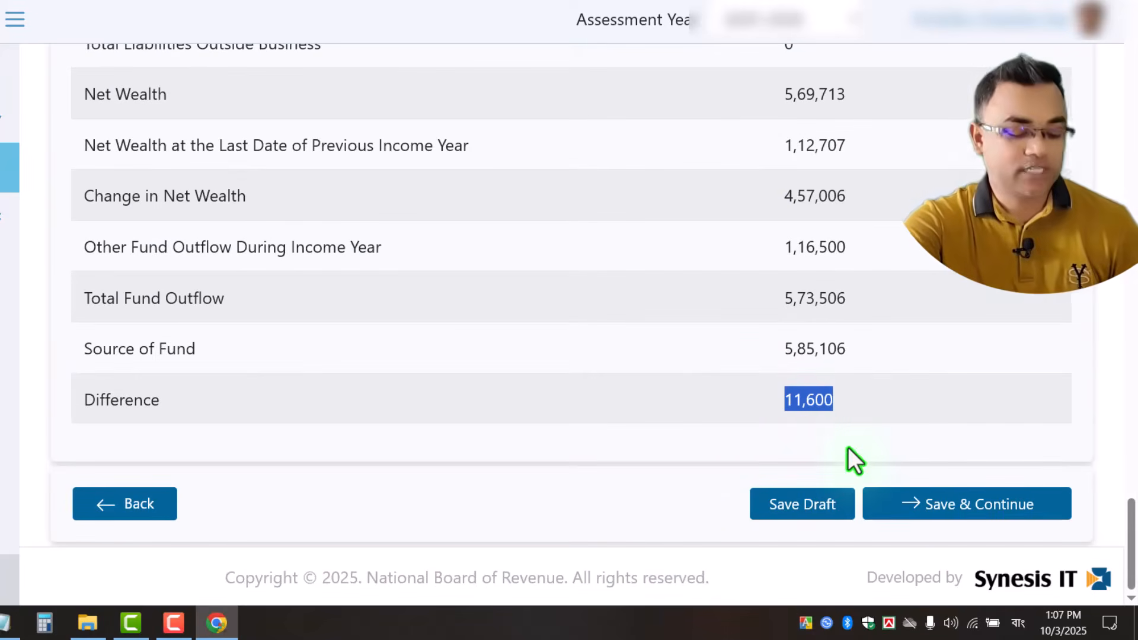
scroll(929, 369, "up", 5)
scroll(930, 367, "up", 15)
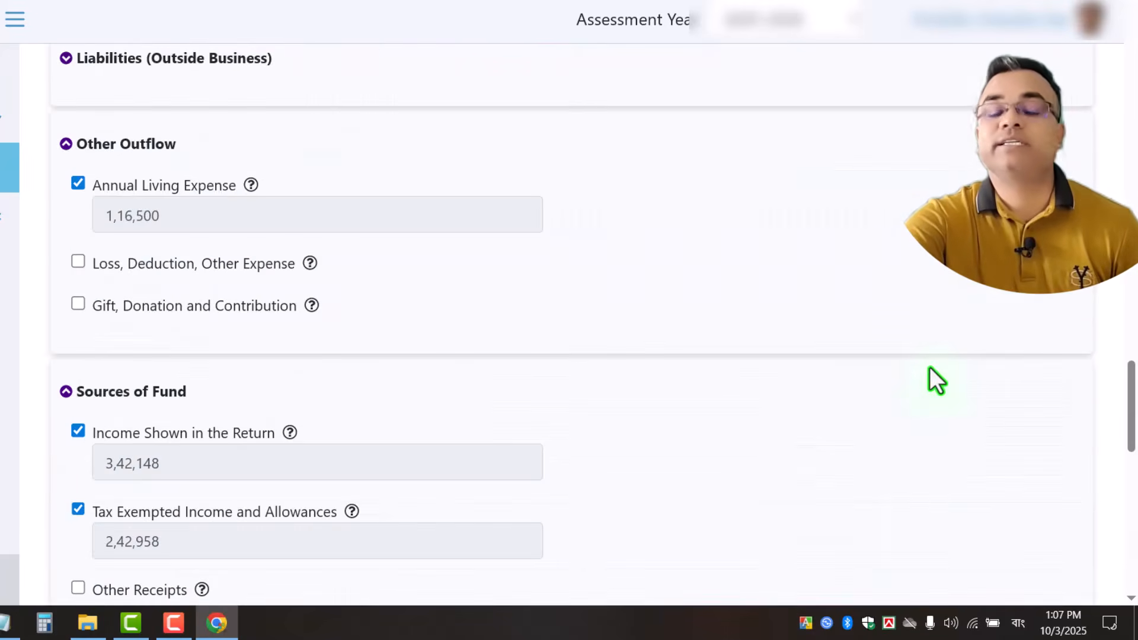
scroll(931, 383, "down", 5)
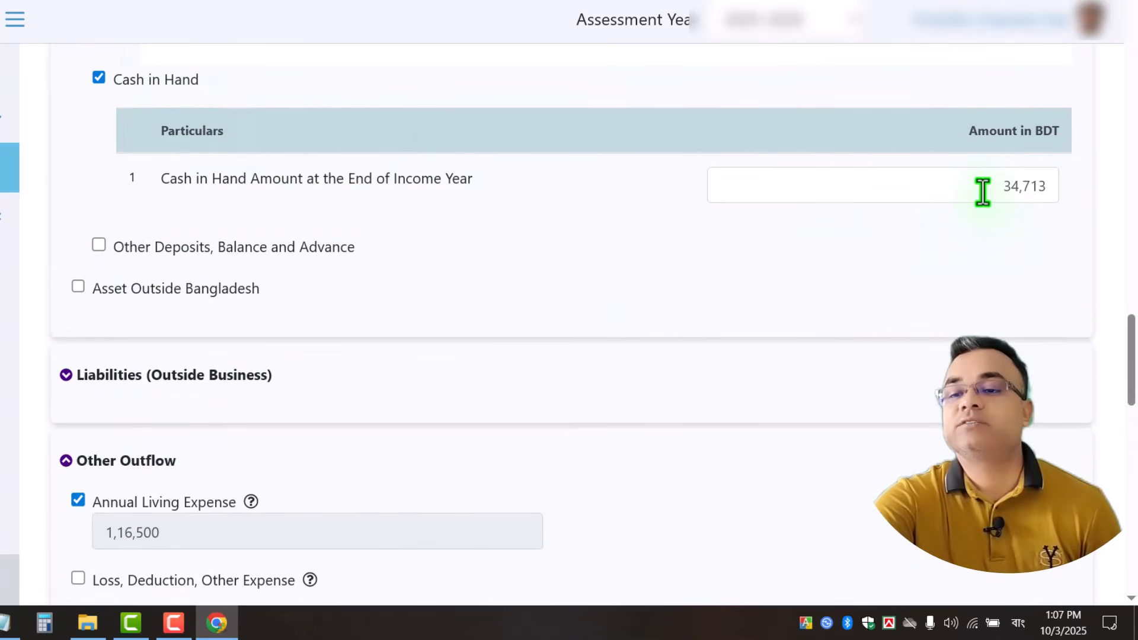
Set Cash in Hand to 0 and check the summary Difference of 46,313.
double_click(981, 185)
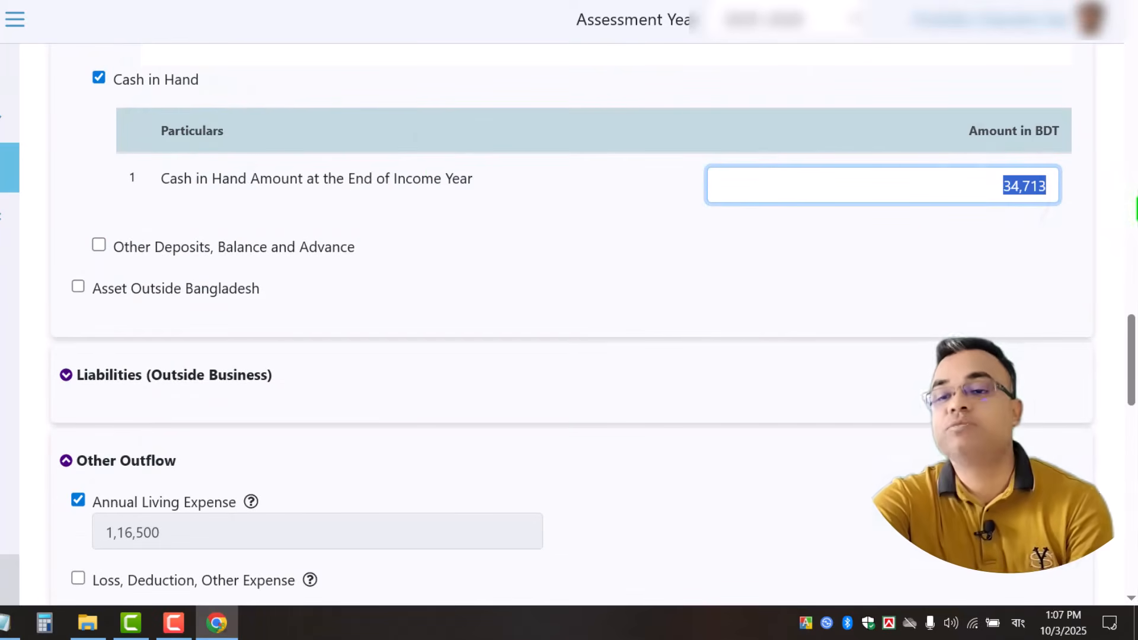
type("0")
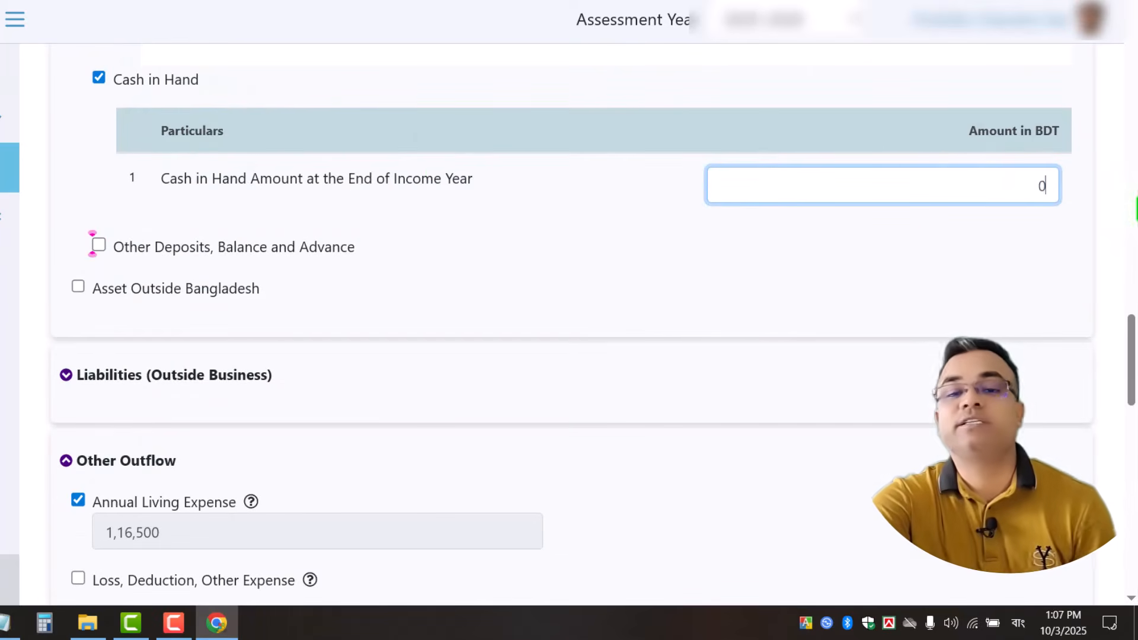
left_click(896, 253)
left_click_drag(1131, 352, 1130, 569)
left_click(744, 394)
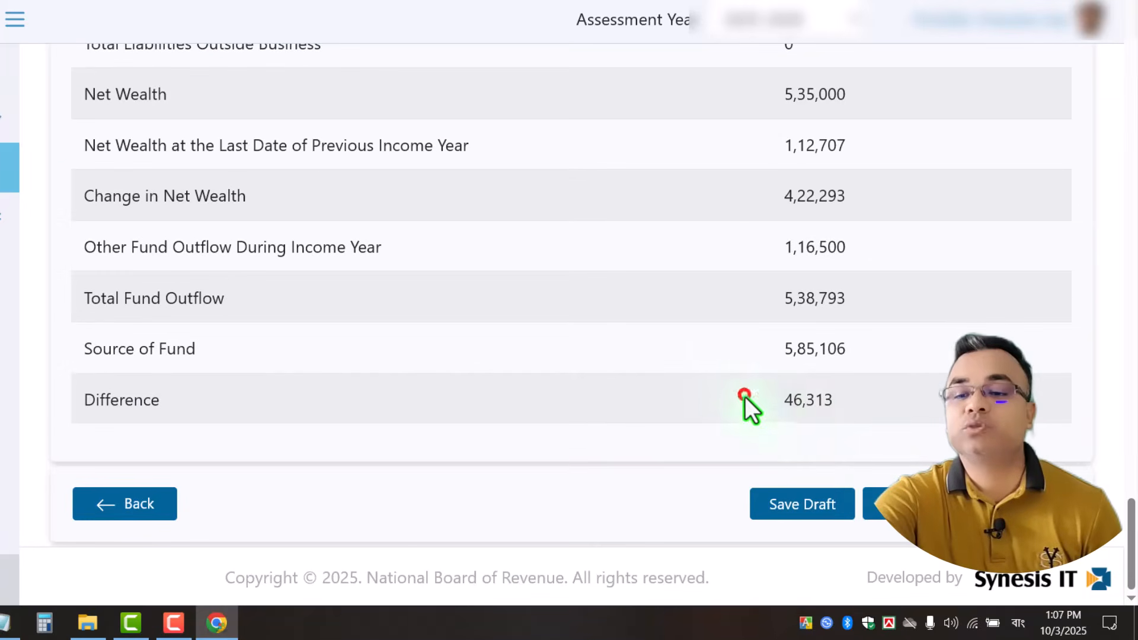
left_click_drag(745, 396, 887, 415)
key("ctrl+c")
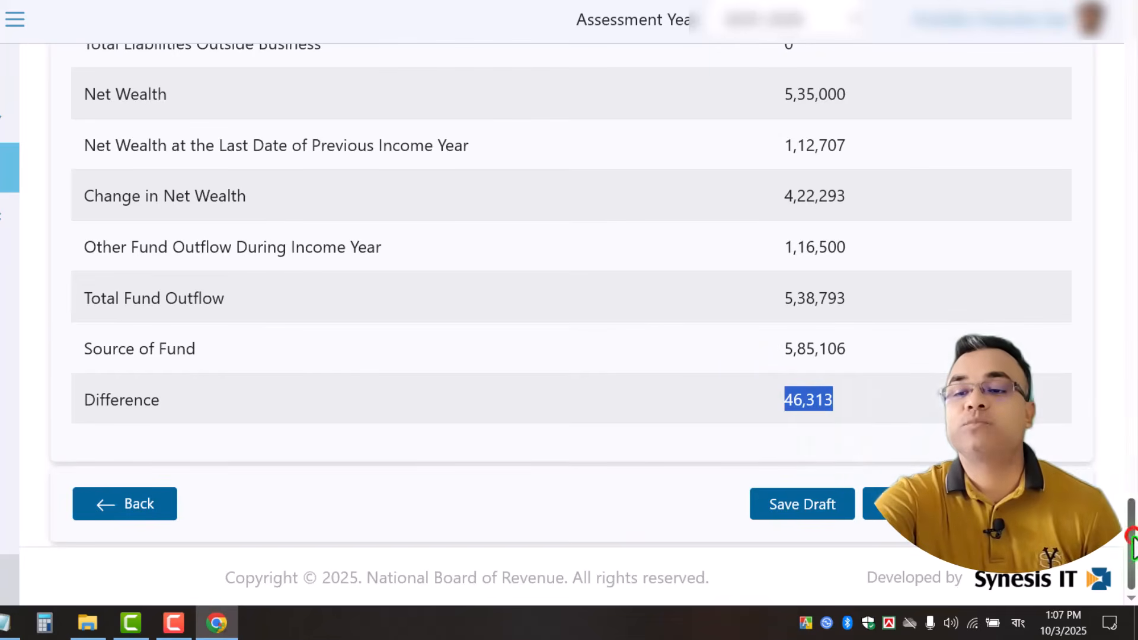
left_click_drag(1132, 539, 1134, 335)
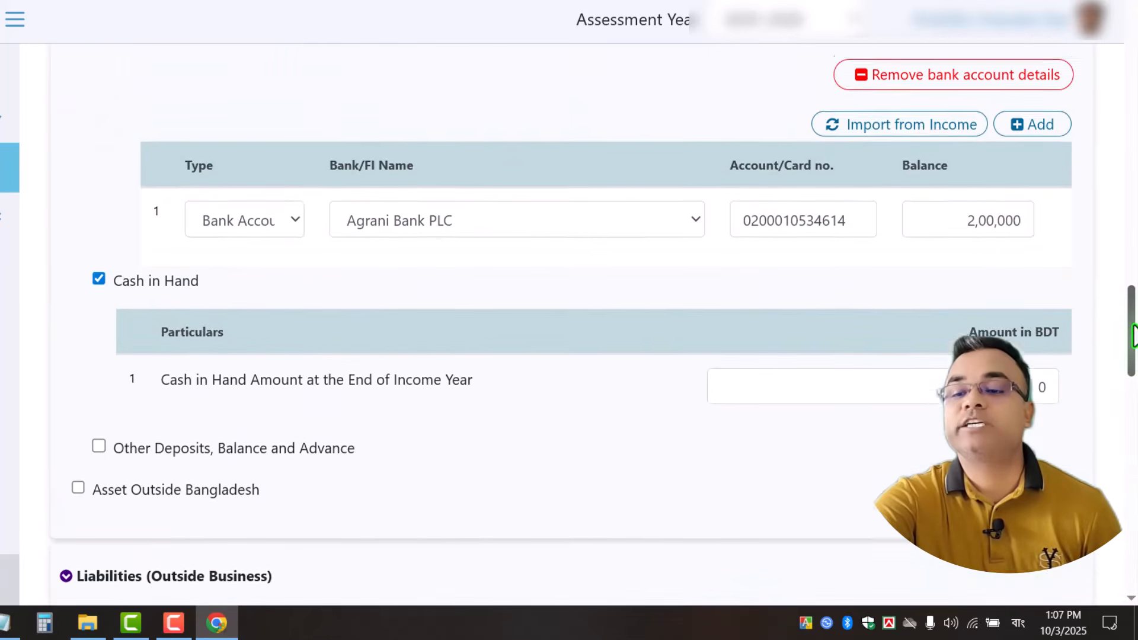
Paste 46,313 into Cash in Hand and confirm the summary Difference is 0.
scroll(1134, 335, "down", 1)
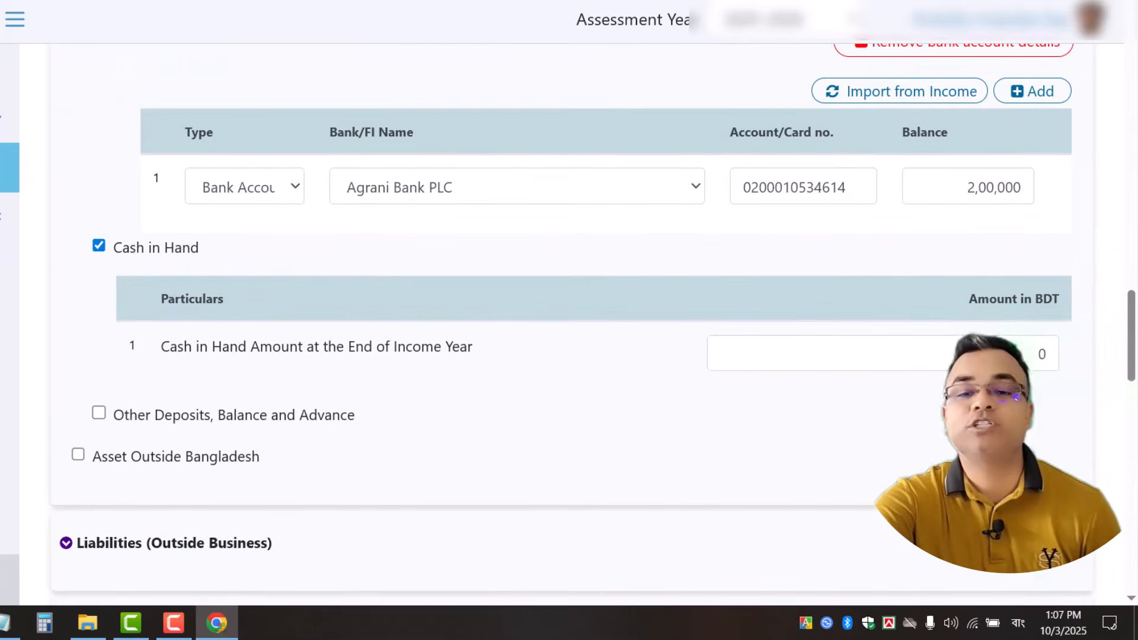
double_click(1014, 354)
key("ctrl+v")
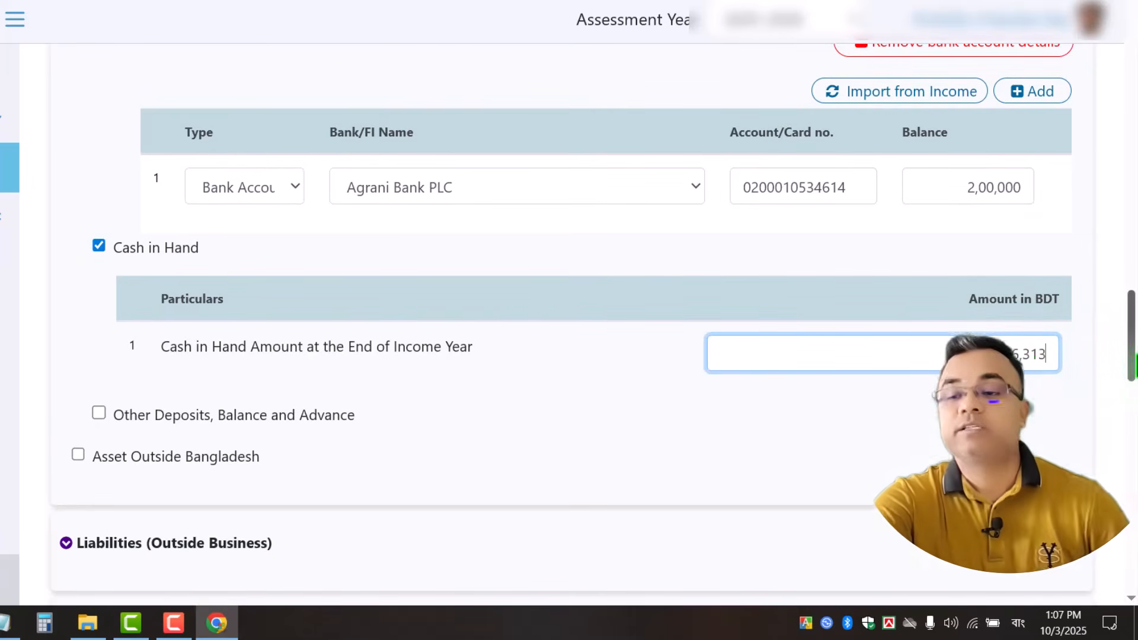
left_click(89, 411)
left_click_drag(1130, 327, 1133, 569)
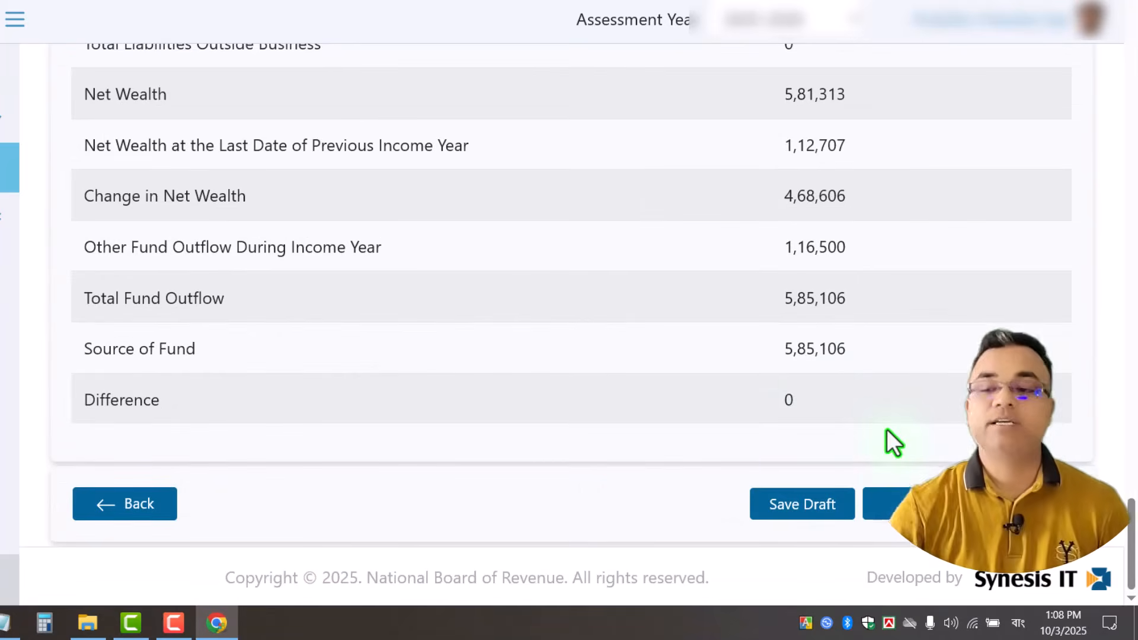
Review the 2,00,000 bank balance and 46,313 cash in hand.
left_click_drag(1131, 563, 1134, 436)
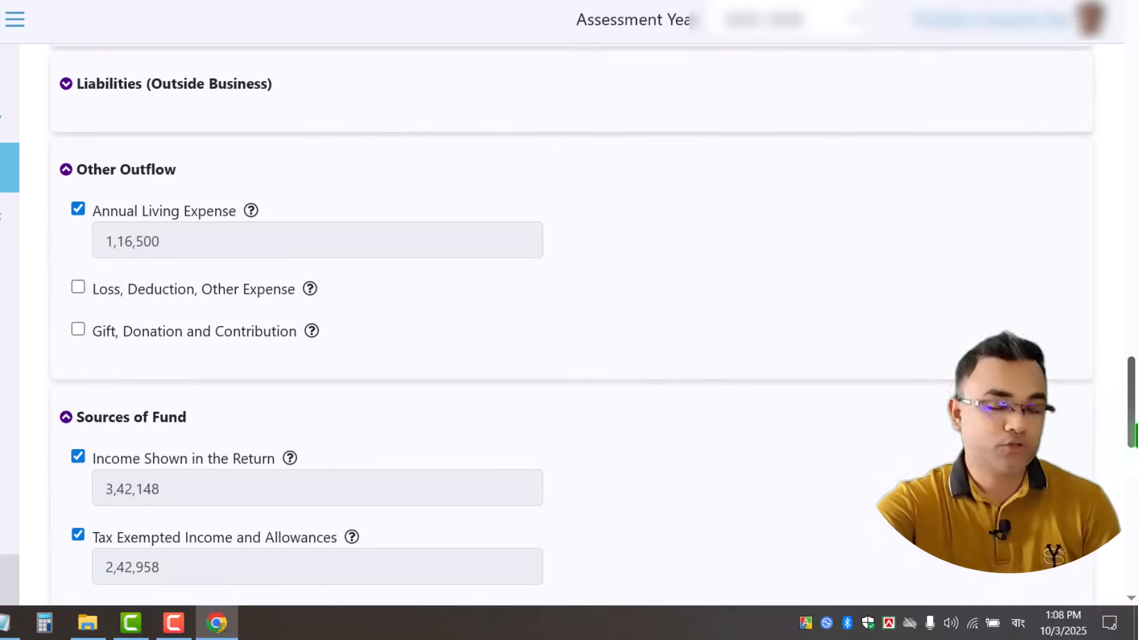
left_click_drag(1134, 435, 1133, 324)
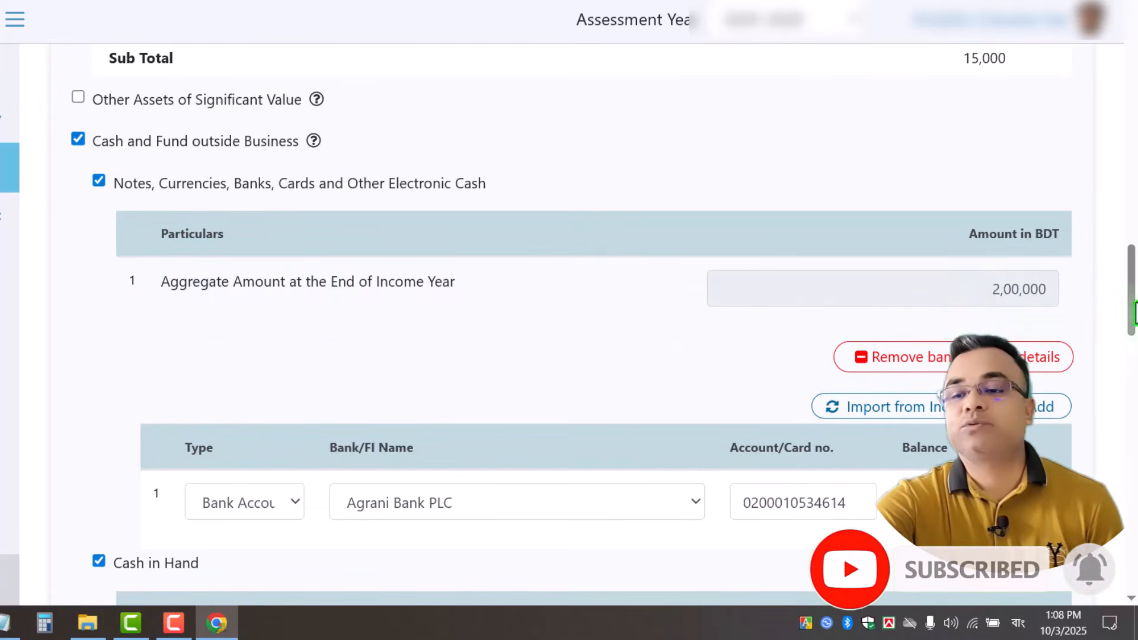
left_click_drag(1133, 312, 1132, 345)
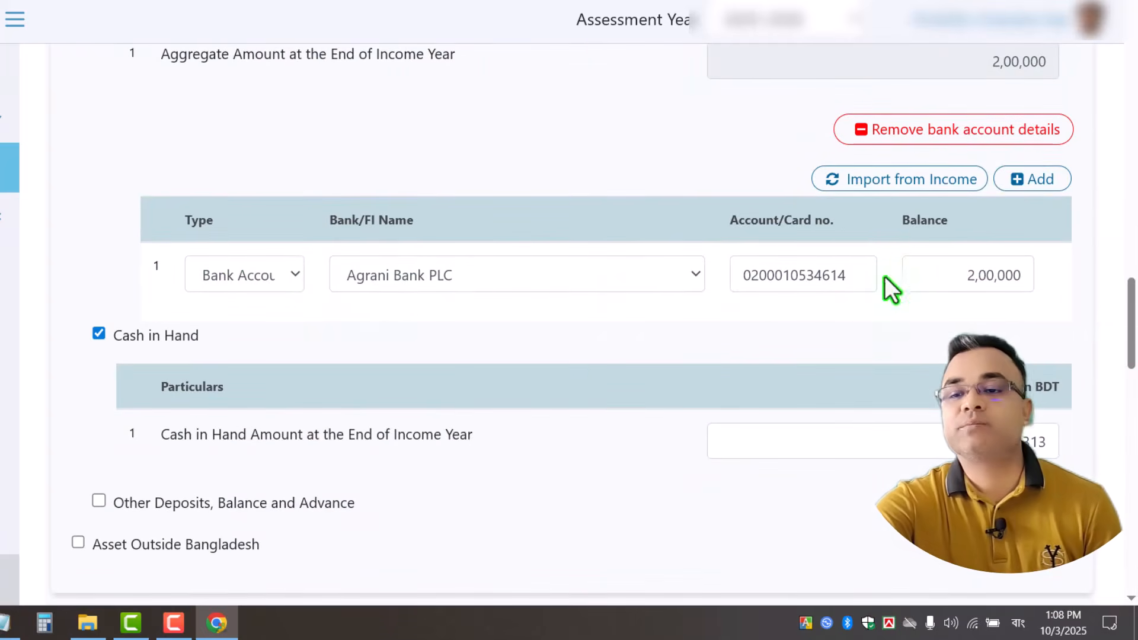
double_click(959, 274)
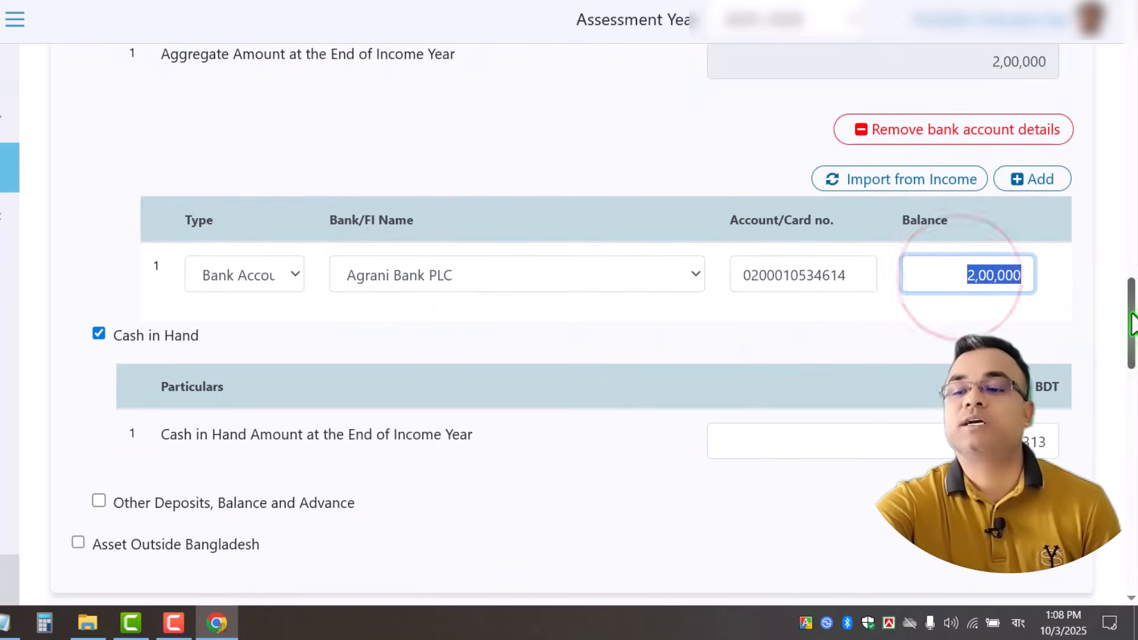
left_click_drag(1132, 325, 1132, 371)
left_click(999, 128)
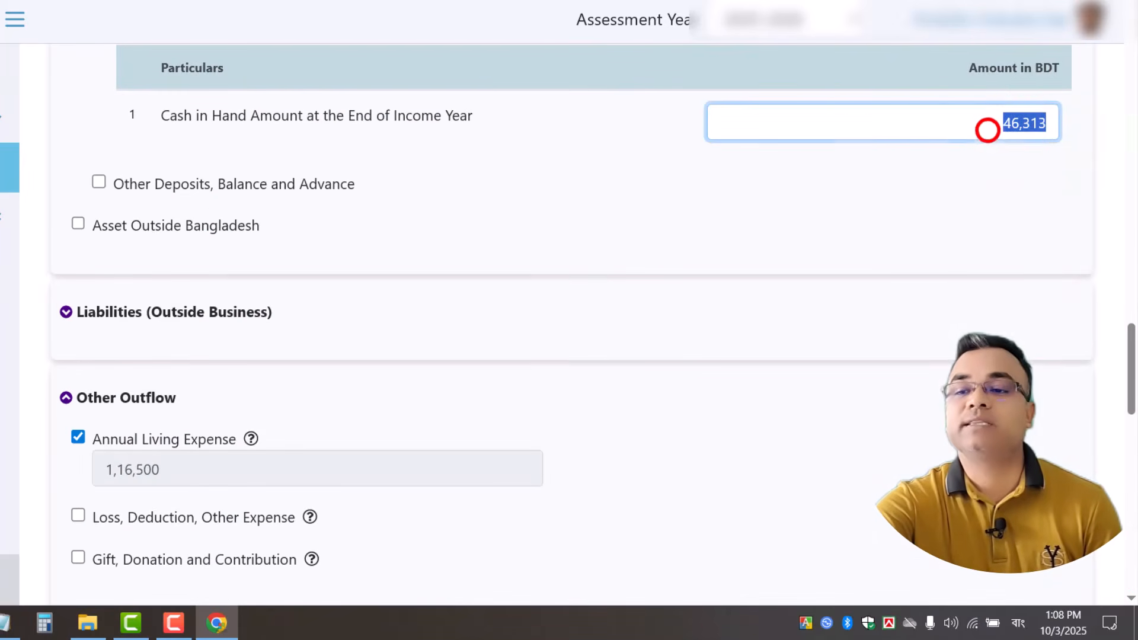
Save the balanced Assets & Liabilities and continue to Tax & Payment.
scroll(630, 328, "down", 10)
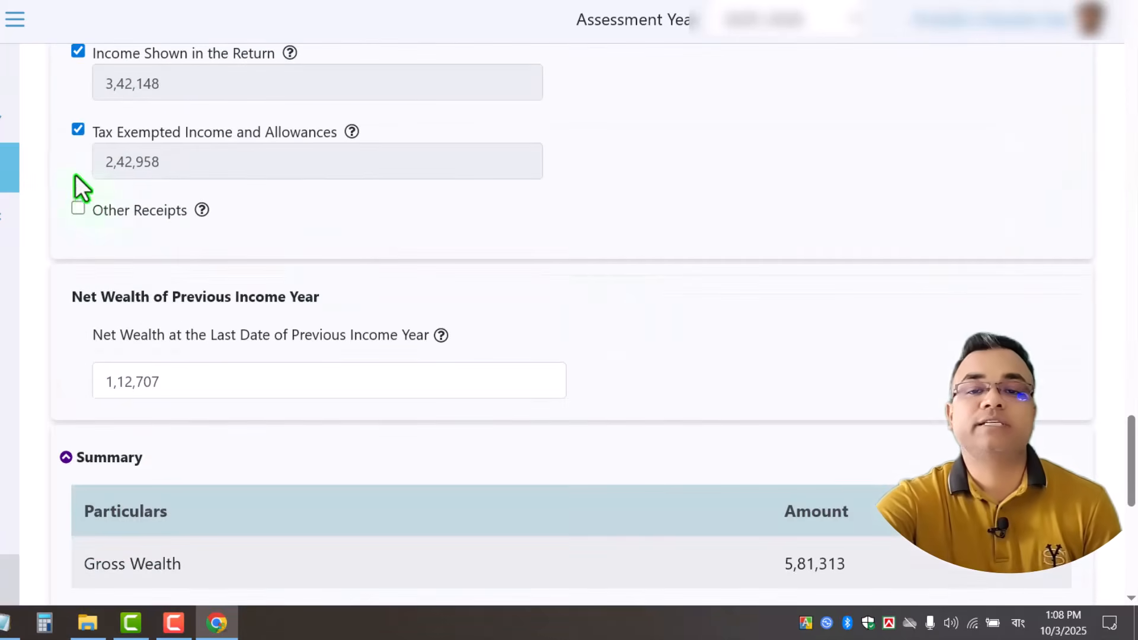
scroll(503, 243, "down", 8)
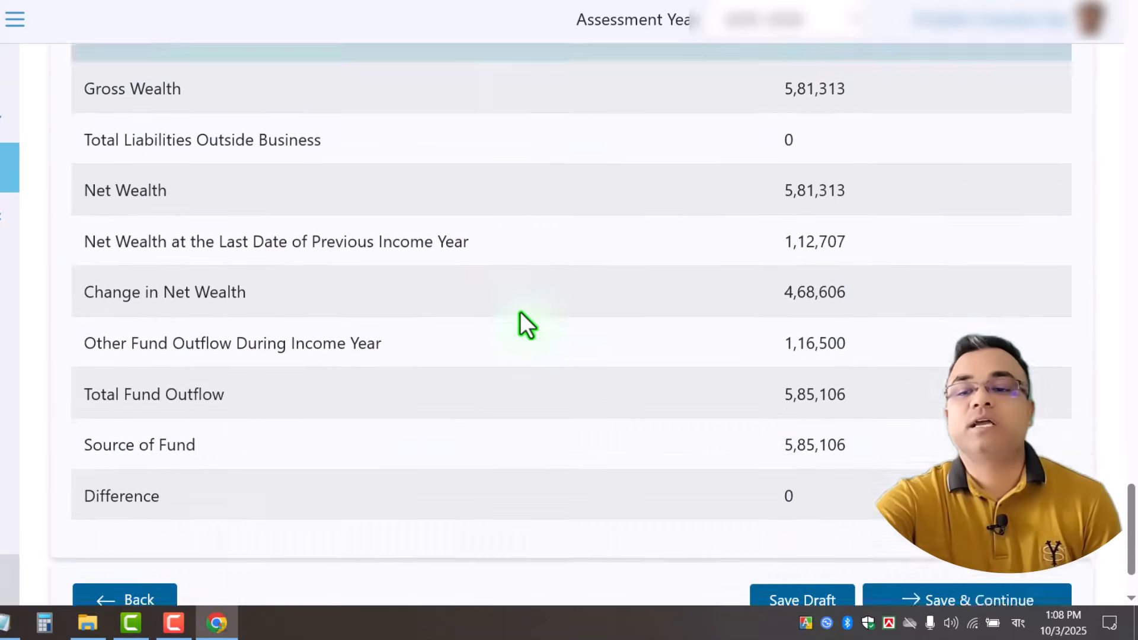
scroll(524, 325, "down", 2)
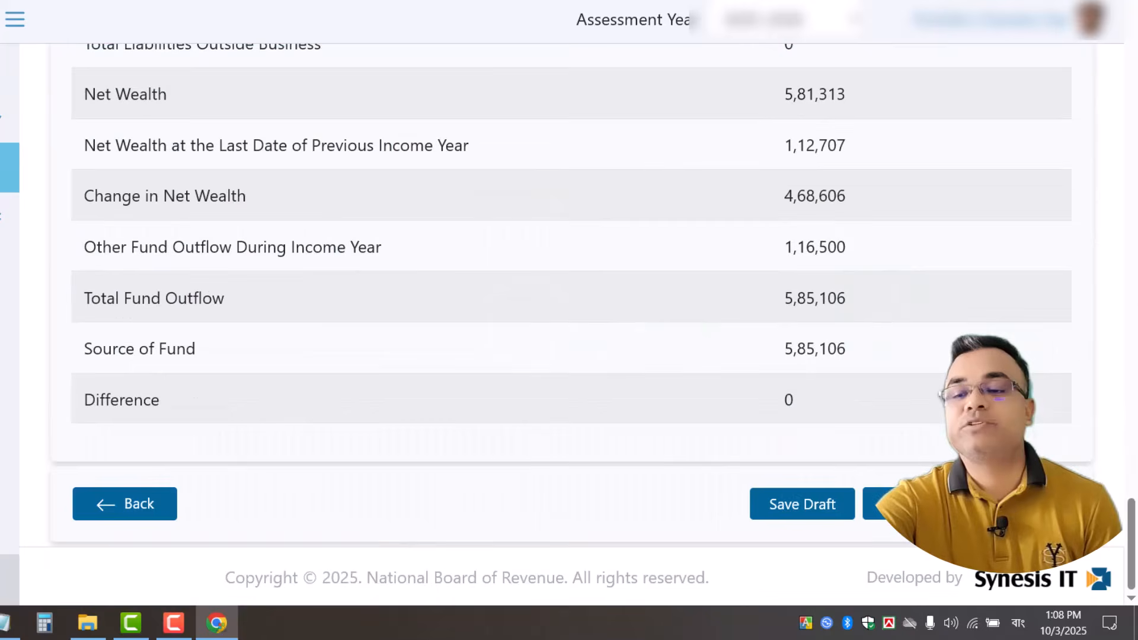
left_click(966, 504)
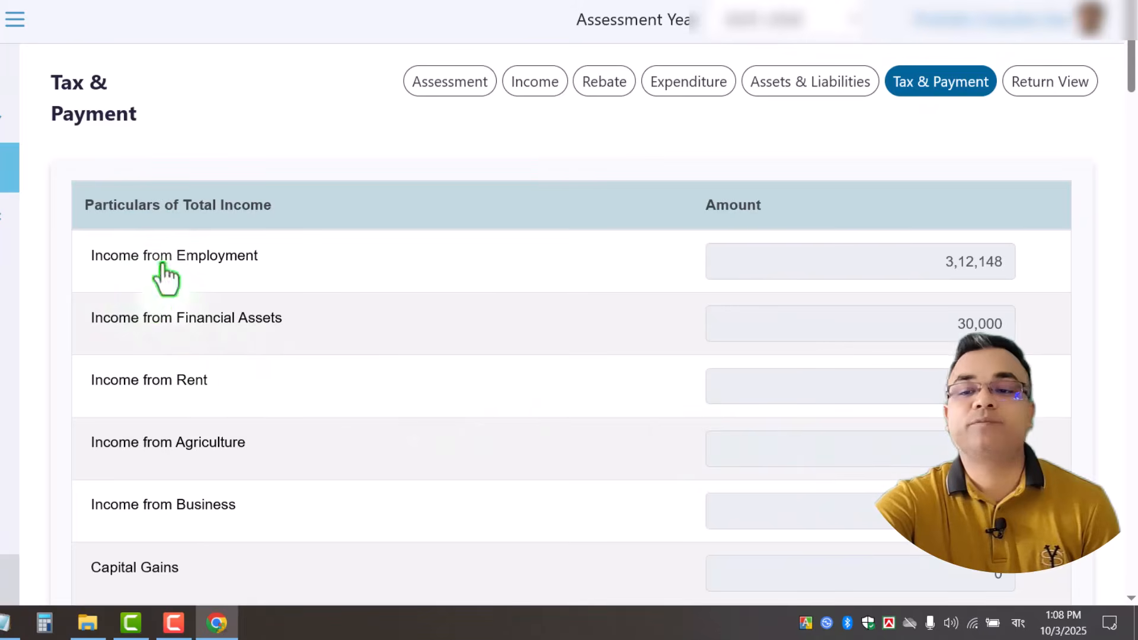
Review employment income 3,12,148, financial asset income, total income and the tax-exempt breakdown.
left_click(925, 262)
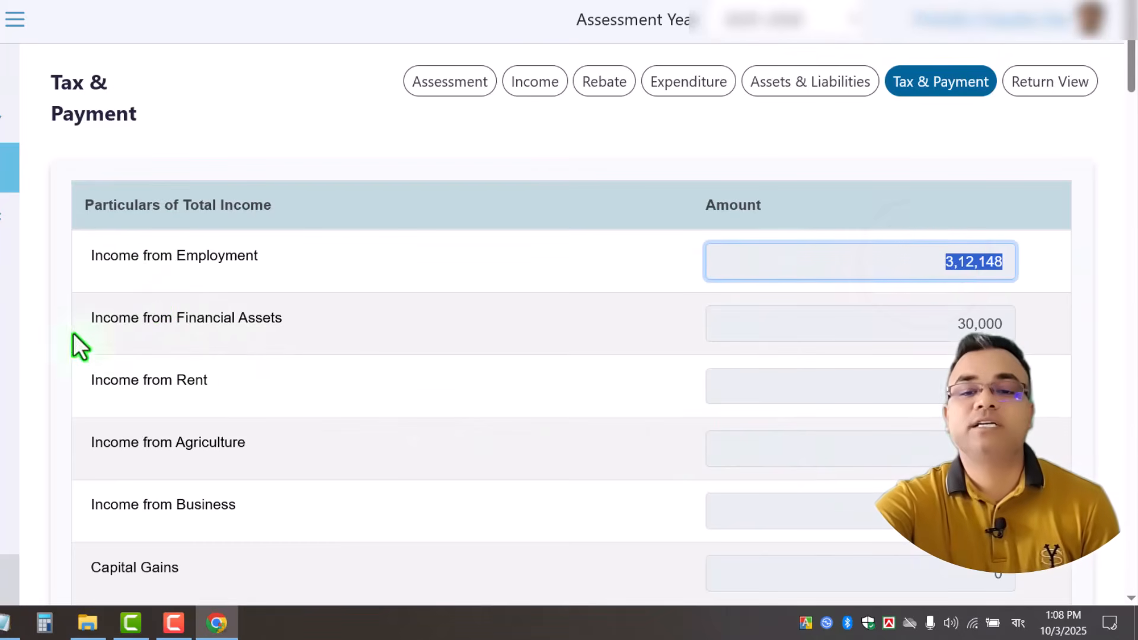
left_click(873, 323)
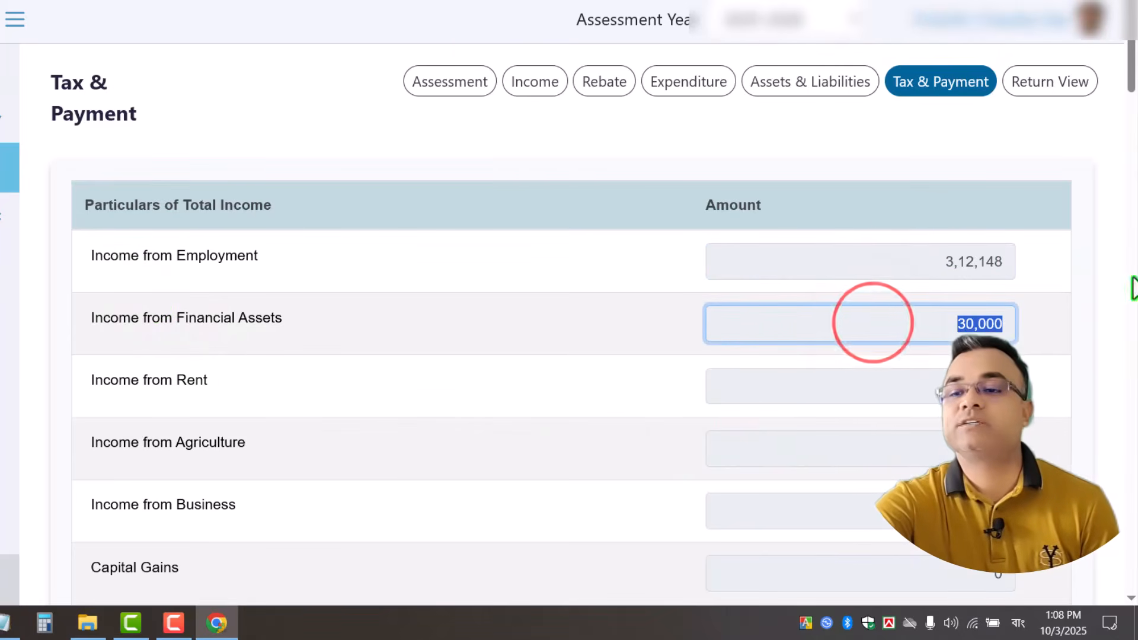
left_click_drag(1130, 59, 1133, 175)
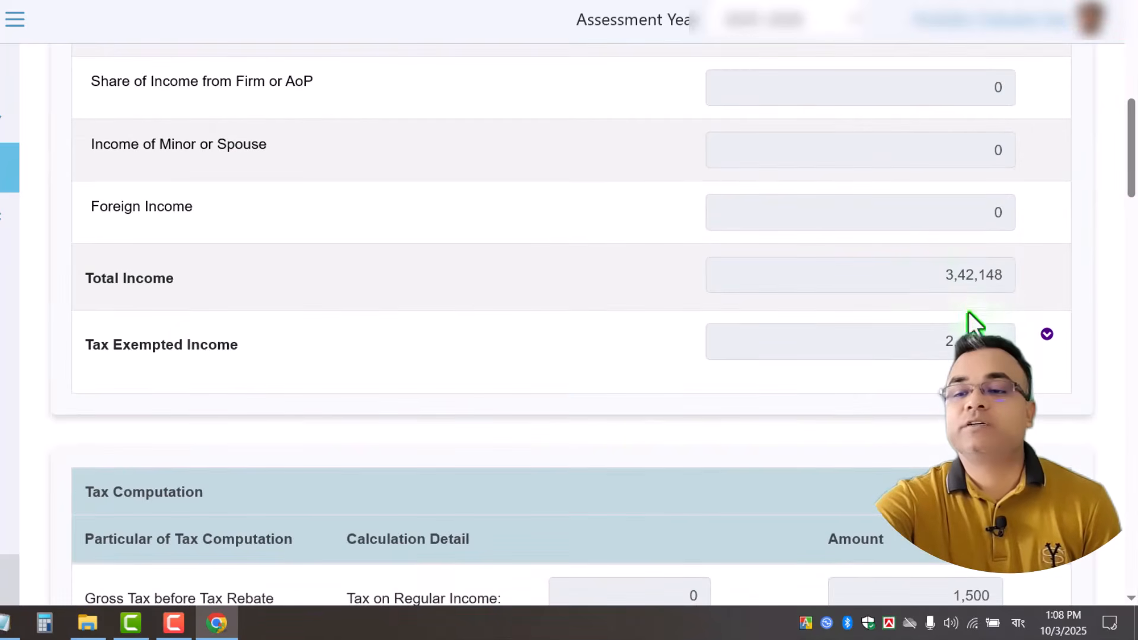
left_click_drag(932, 279, 1029, 281)
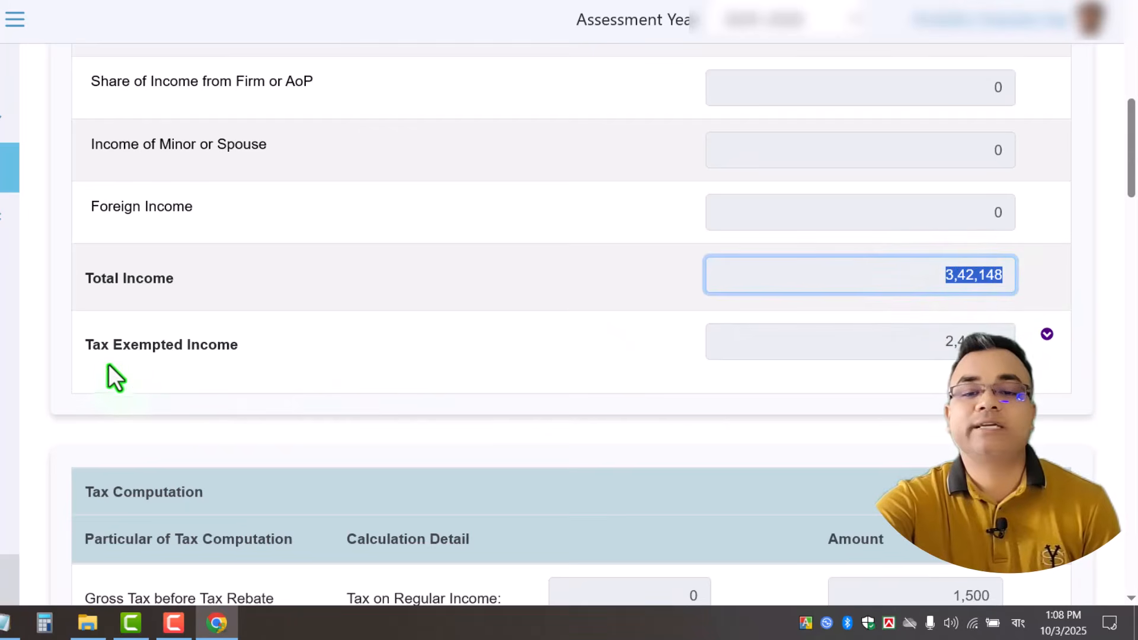
left_click(935, 347)
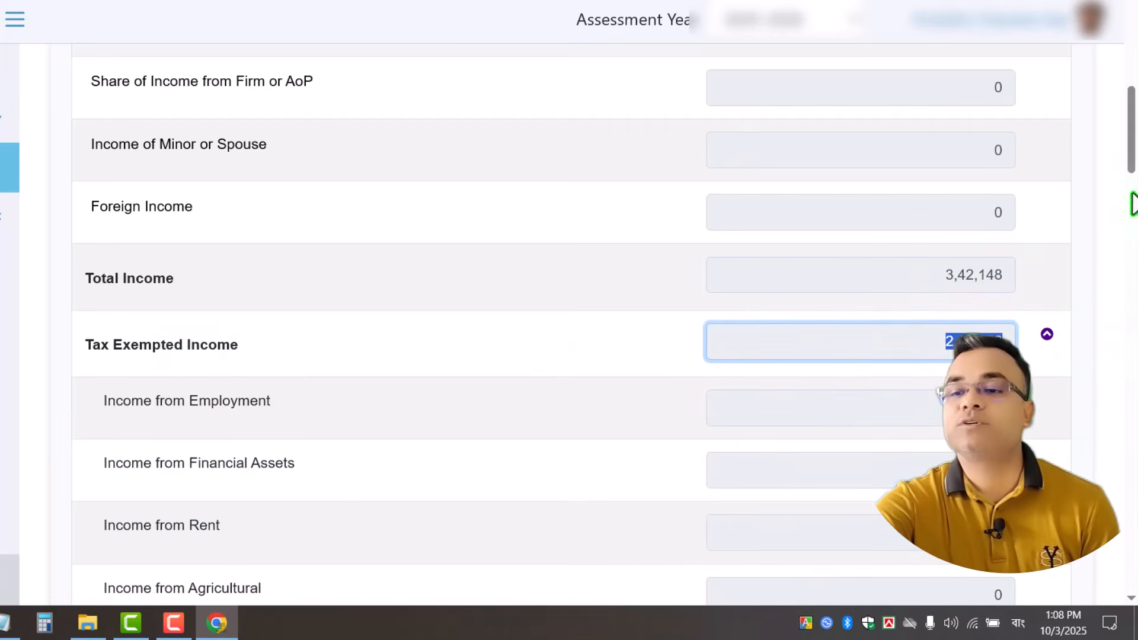
left_click_drag(1133, 169, 1134, 427)
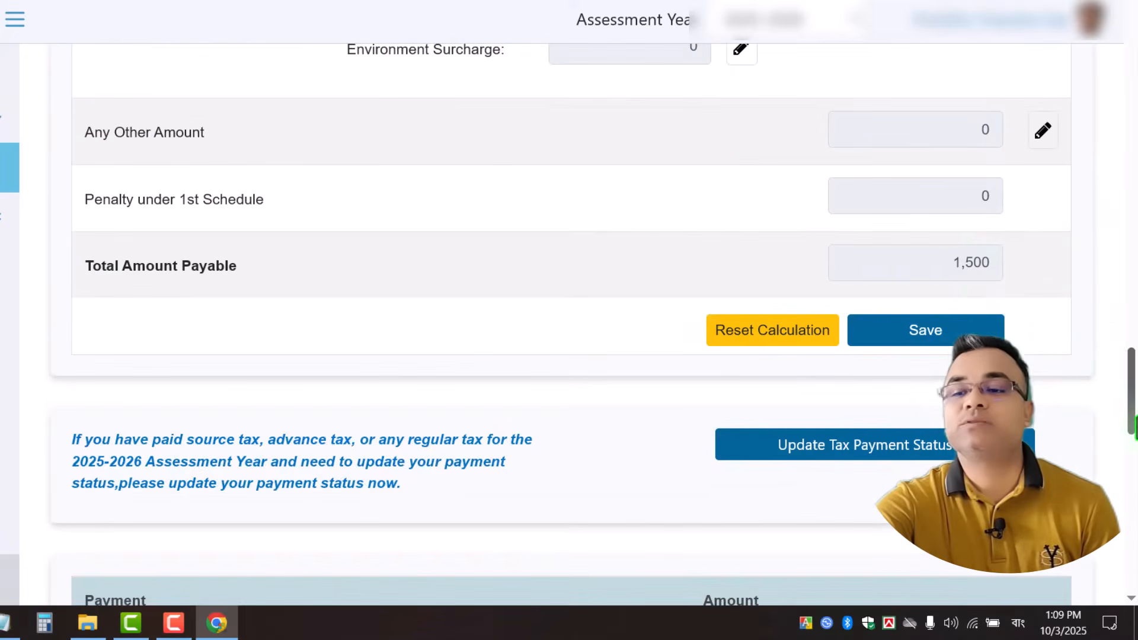
Save the tax calculation with a Total Amount Payable of 1,500.
double_click(938, 265)
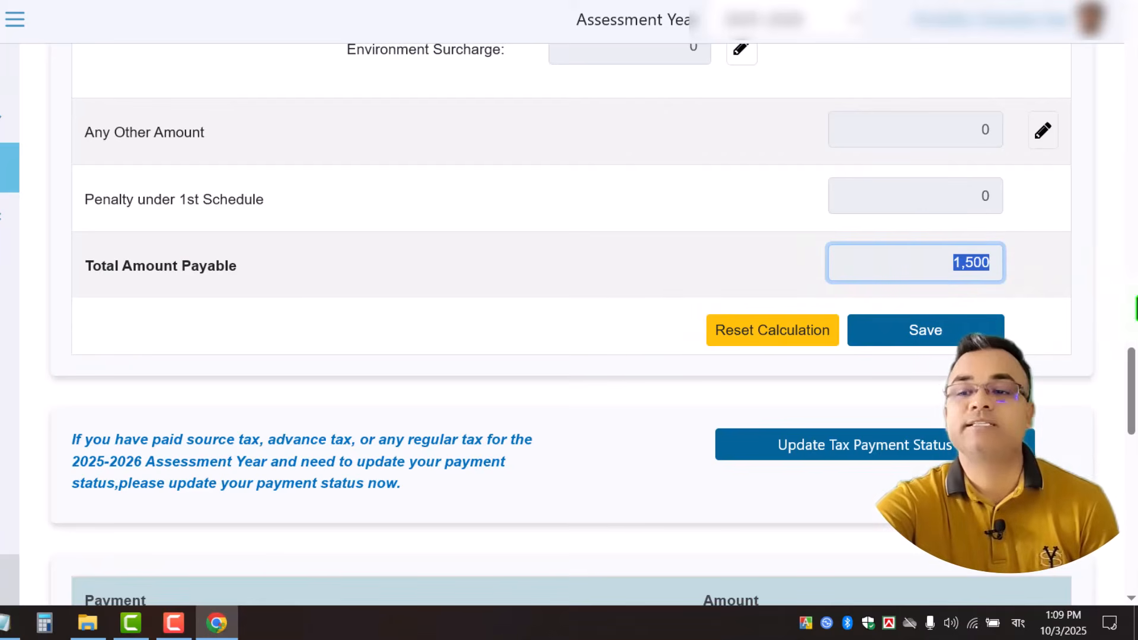
left_click(939, 330)
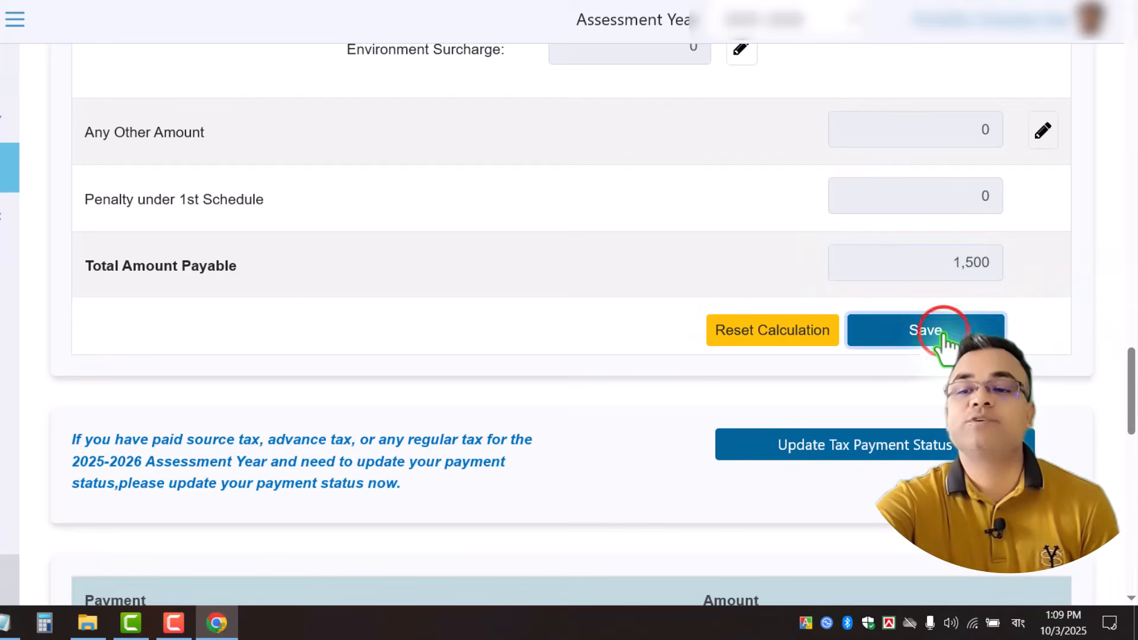
scroll(949, 320, "down", 15)
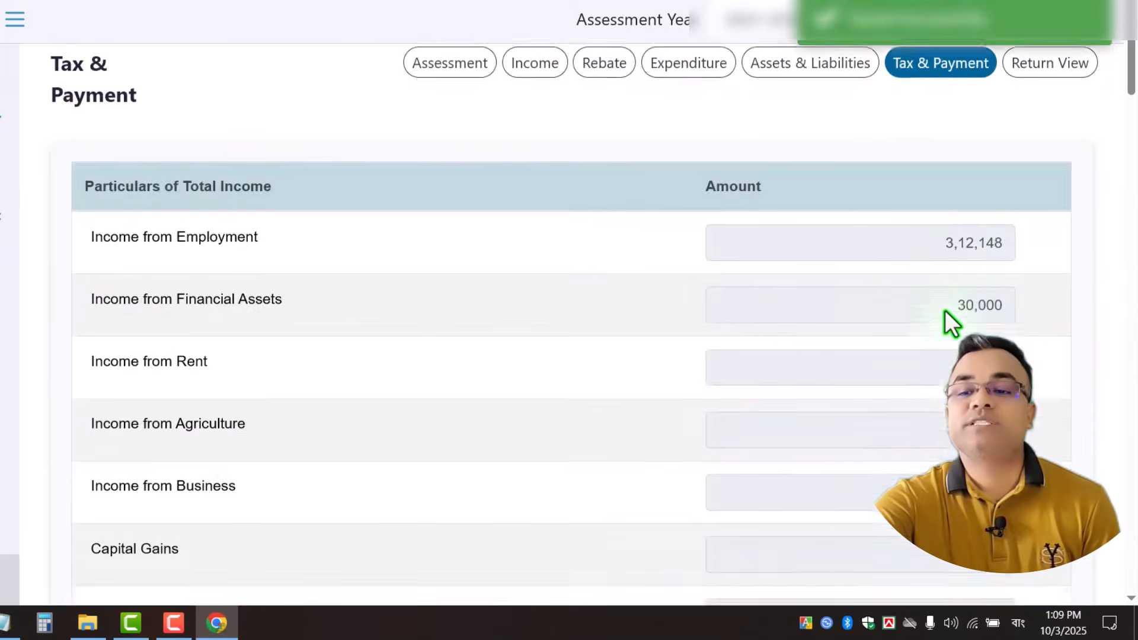
scroll(946, 315, "up", 8)
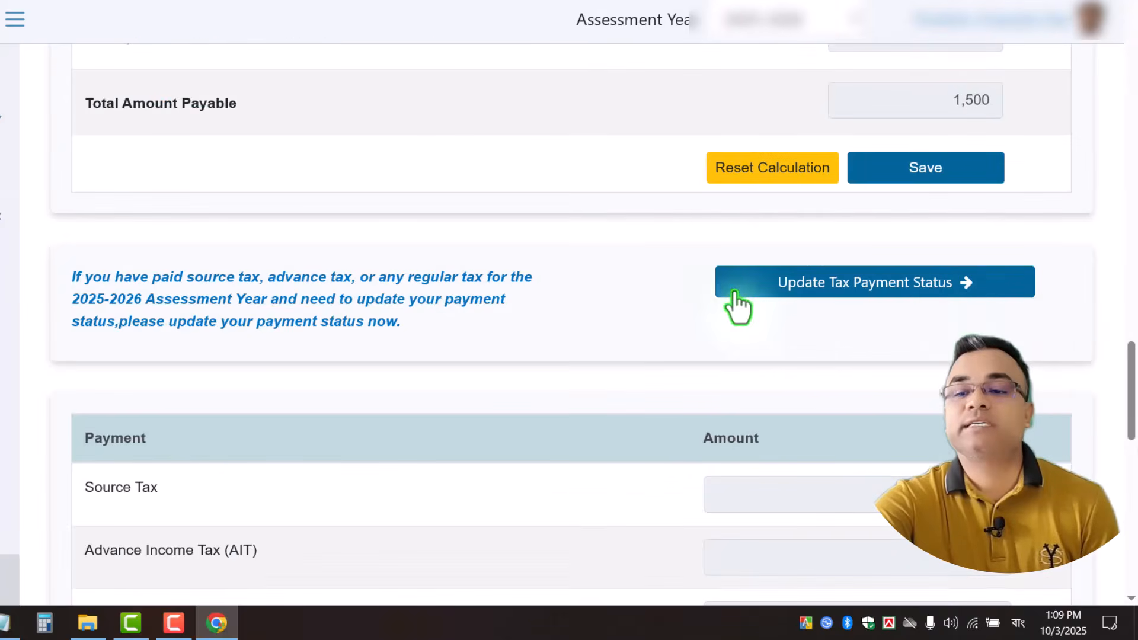
Open the Ledger's Claim Source Tax Sanchayapatra page via Update Tax Payment Status.
left_click(864, 283)
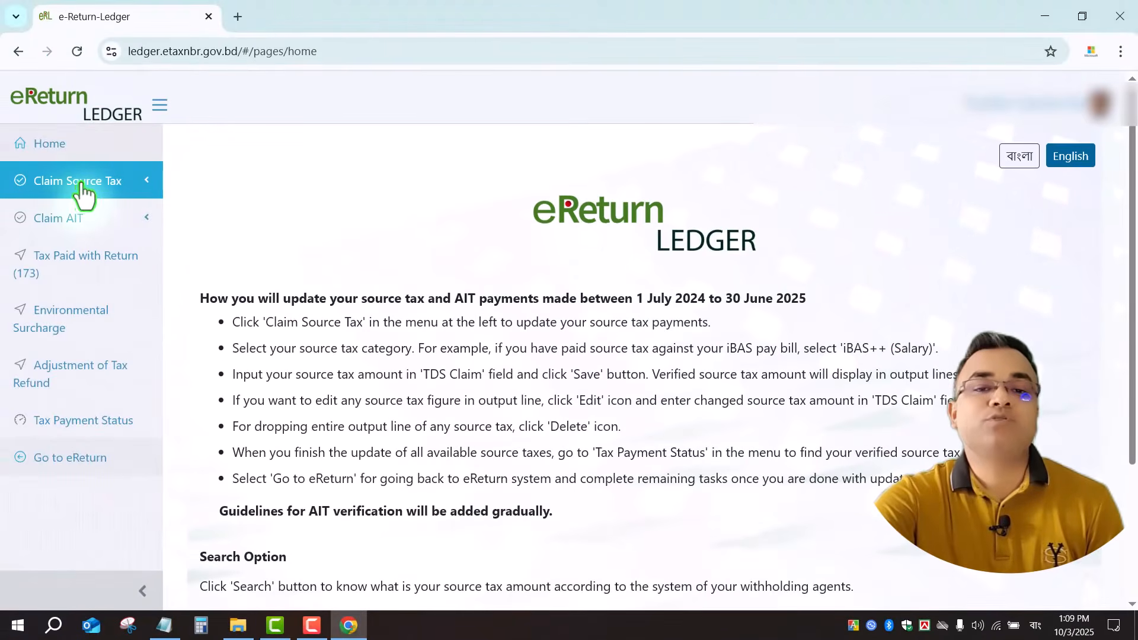
left_click(81, 184)
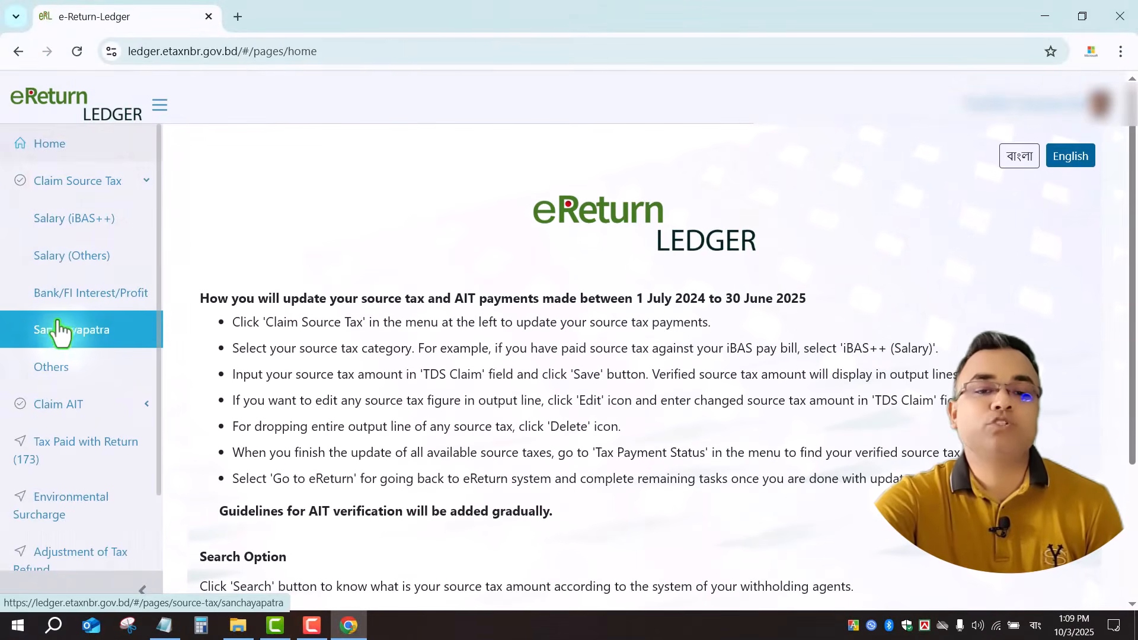
left_click(71, 338)
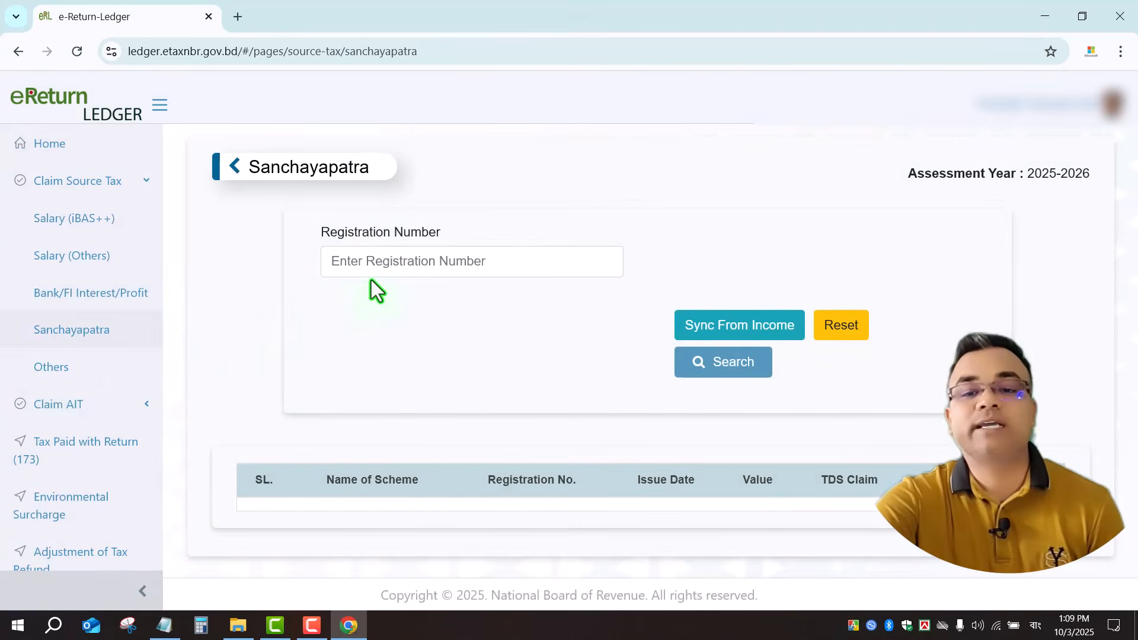
Search source tax by the saved registration number, then return to eReturn.
left_click(437, 256)
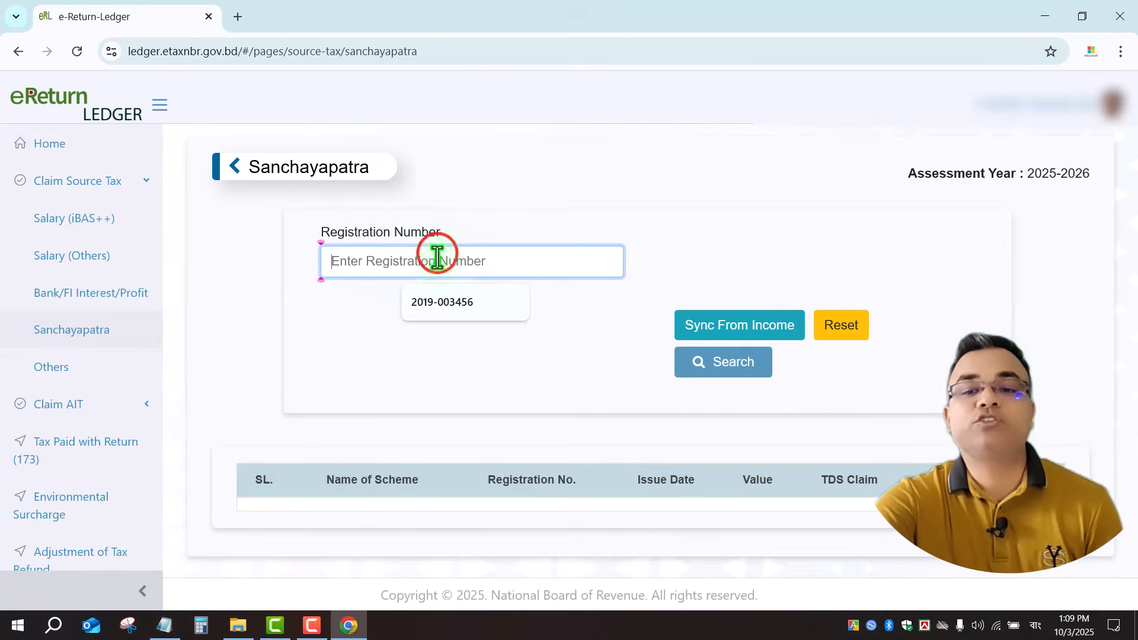
left_click(450, 311)
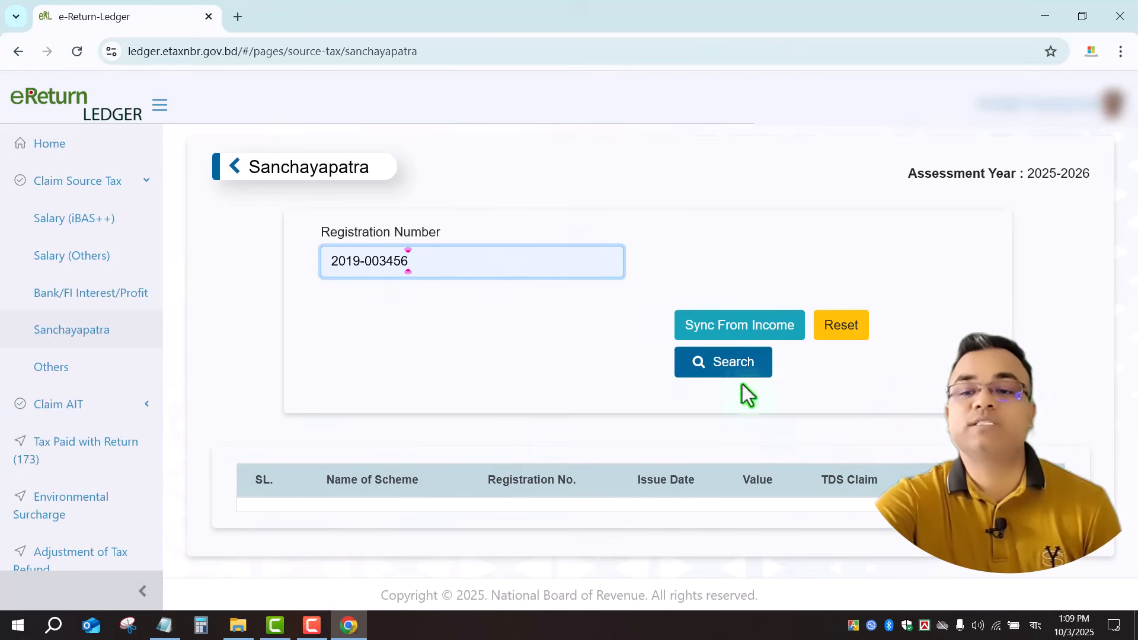
left_click(738, 363)
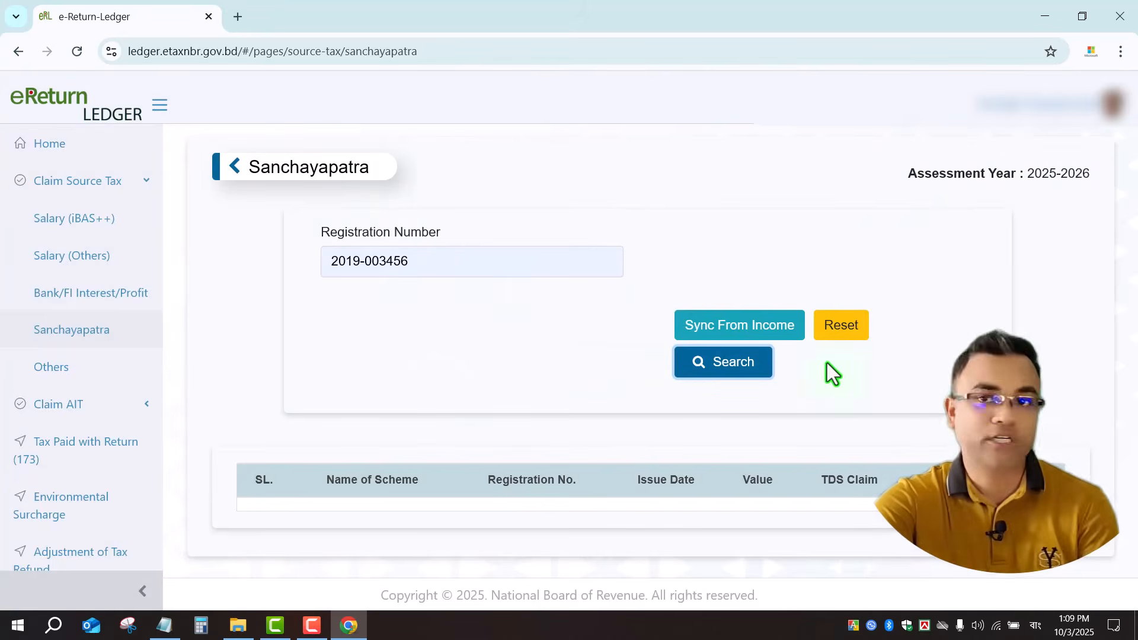
scroll(93, 587, "down", 3)
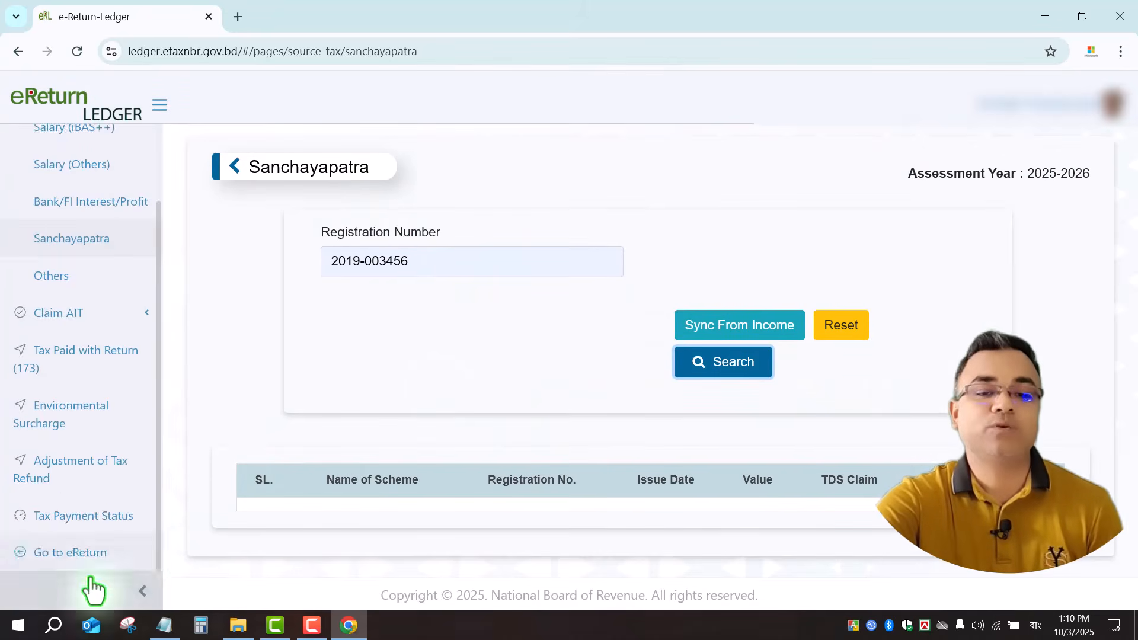
left_click(77, 554)
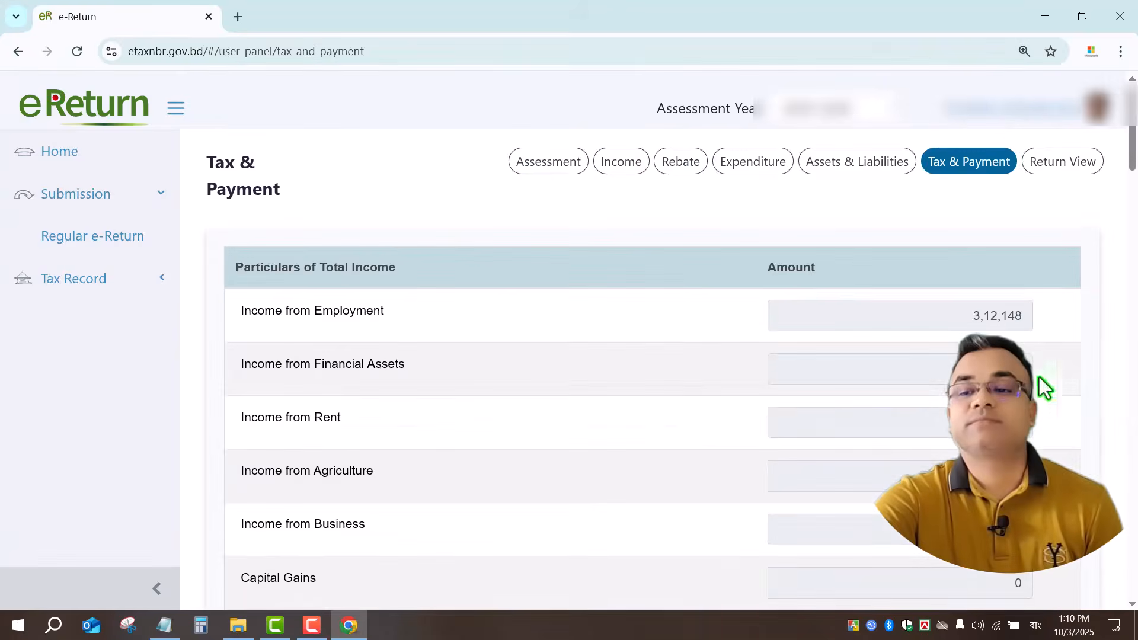
Proceed to online submission with 600 paid and 900 still payable.
scroll(884, 403, "down", 20)
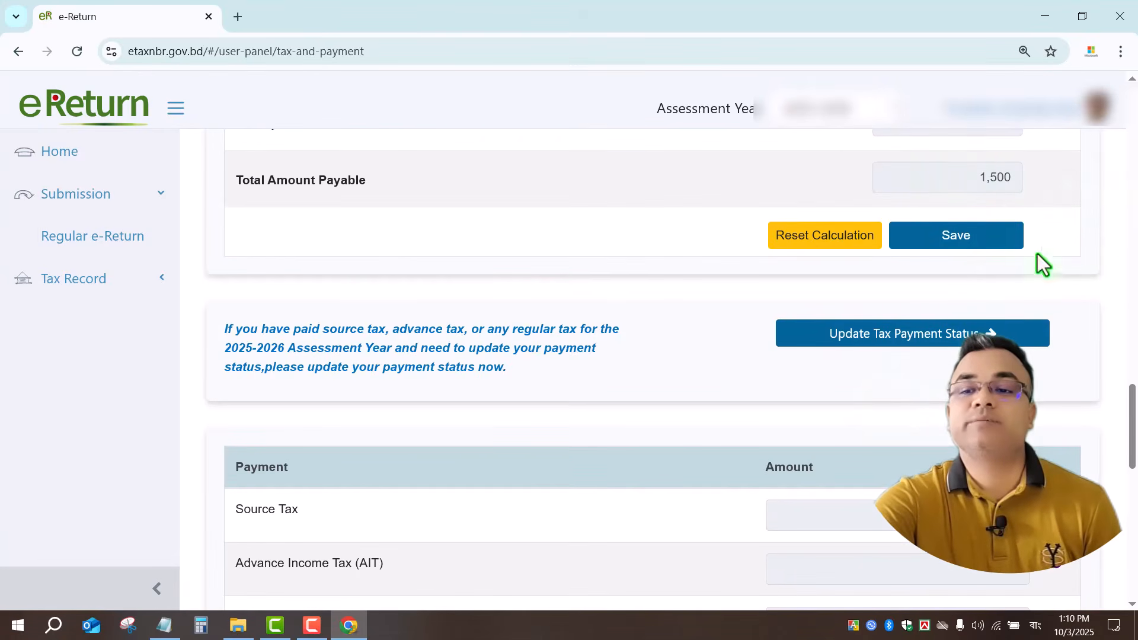
scroll(939, 363, "down", 10)
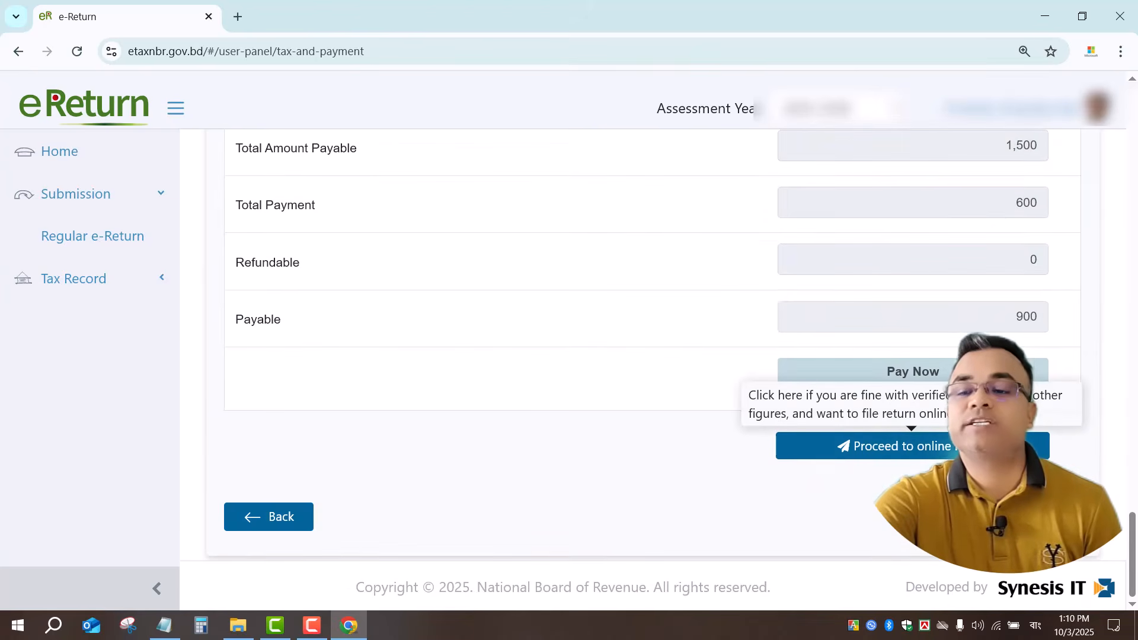
left_click(913, 446)
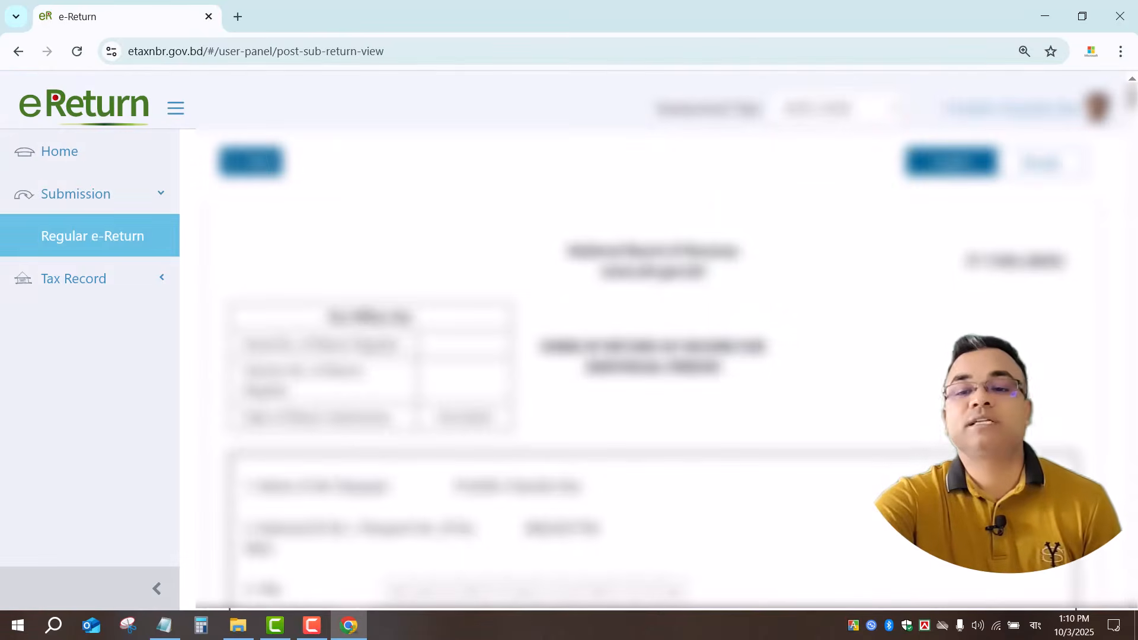
Review the return's verification statement and salary particulars, then log out from the account menu.
scroll(704, 478, "down", 15)
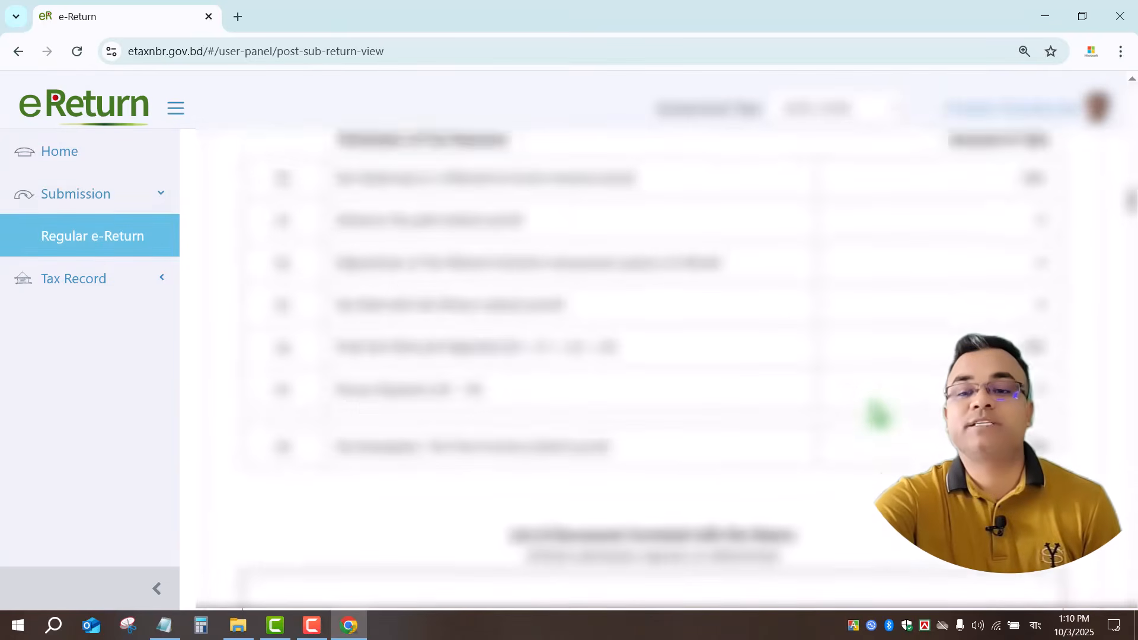
scroll(879, 415, "down", 15)
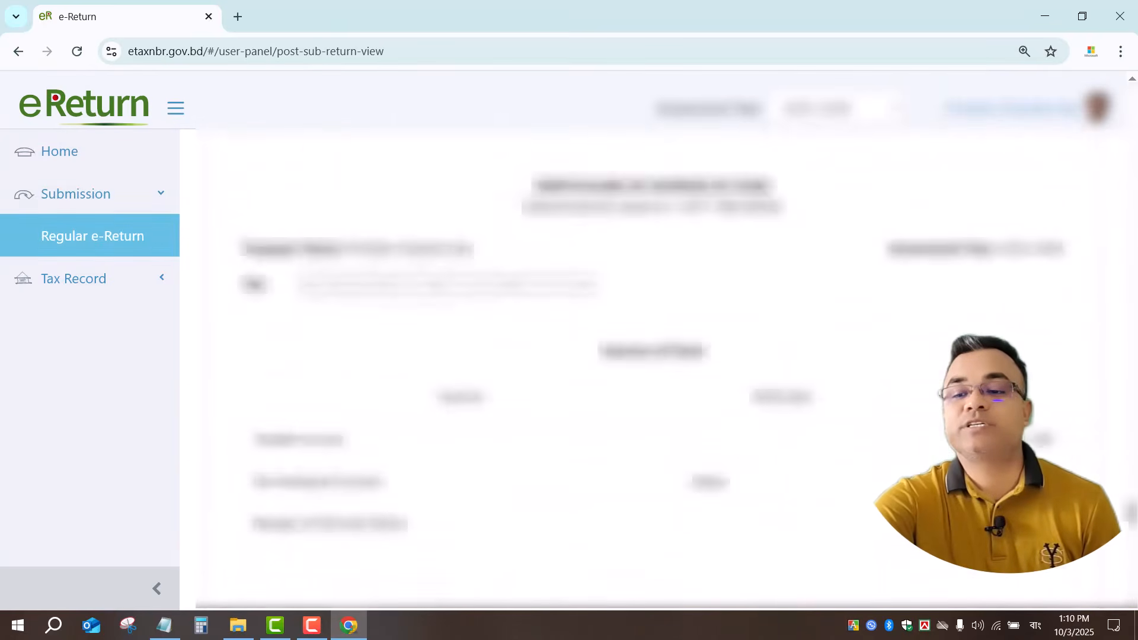
scroll(1044, 534, "down", 5)
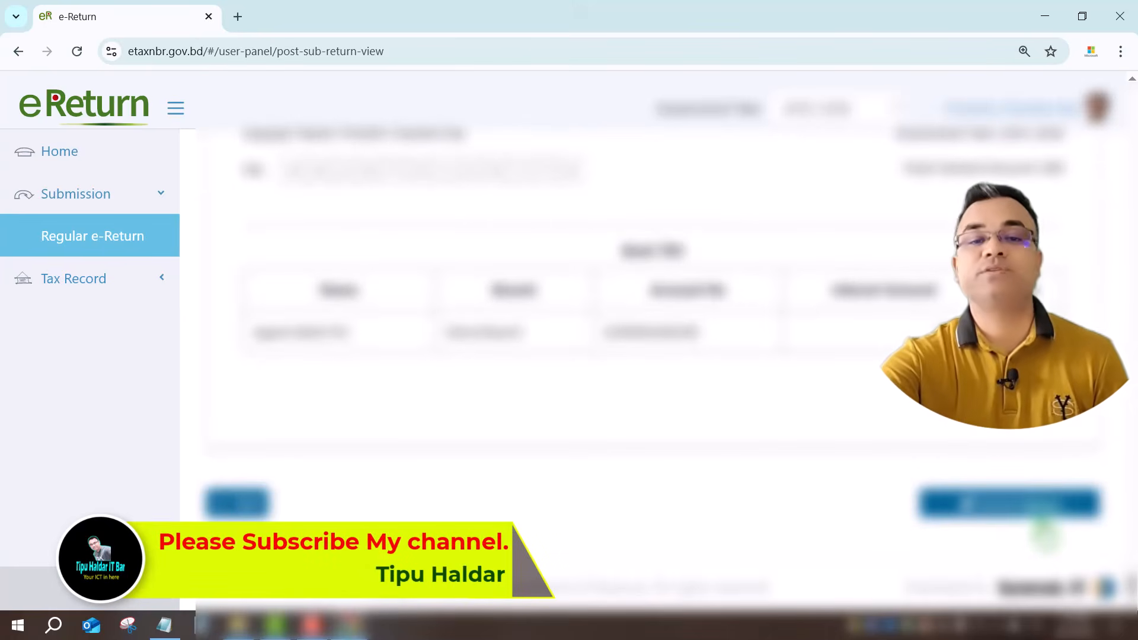
scroll(652, 356, "up", 10)
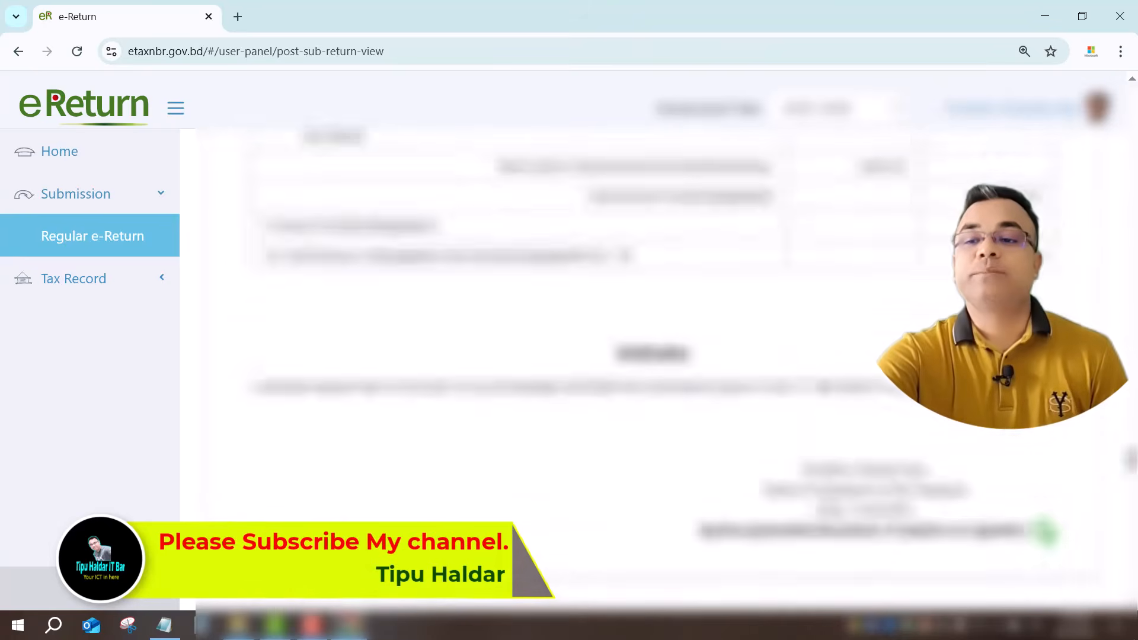
scroll(652, 356, "up", 15)
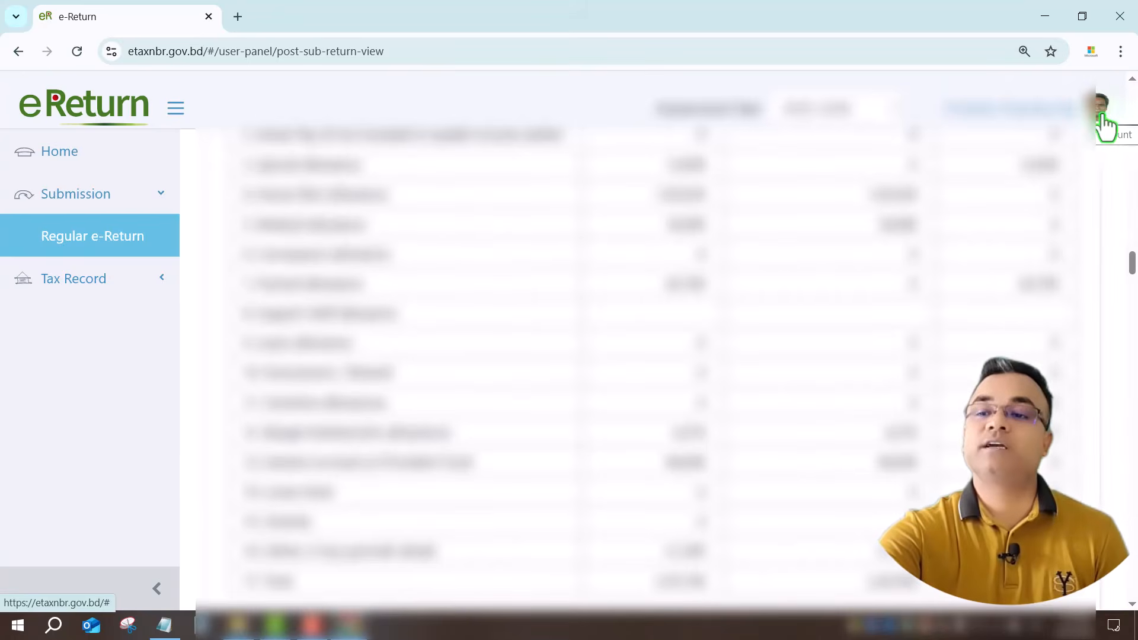
left_click(1104, 125)
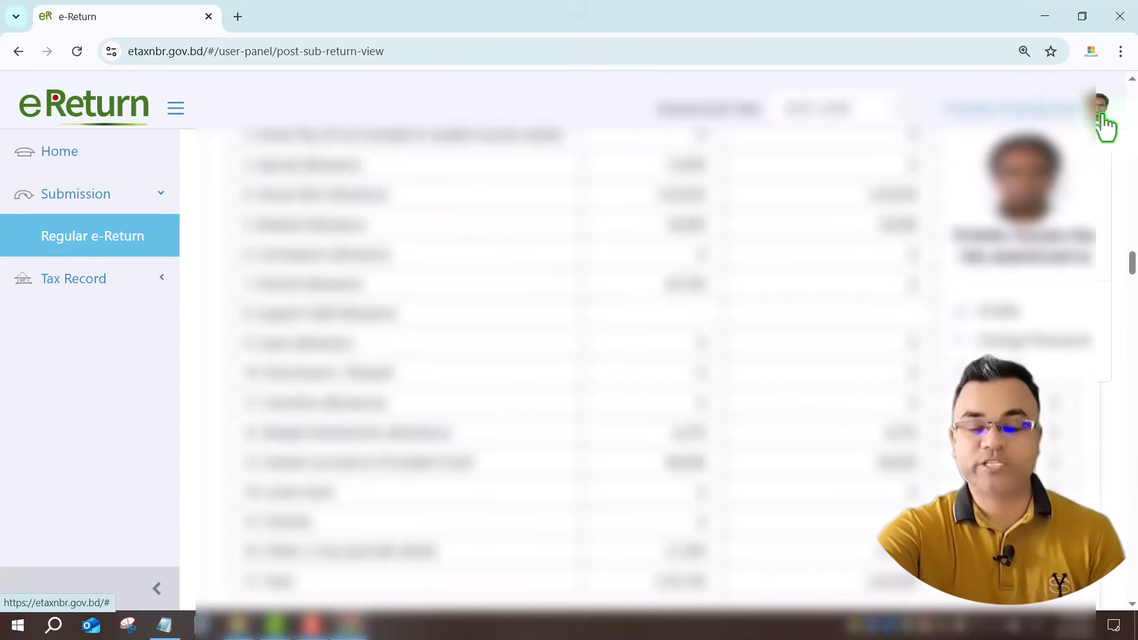
left_click(1034, 368)
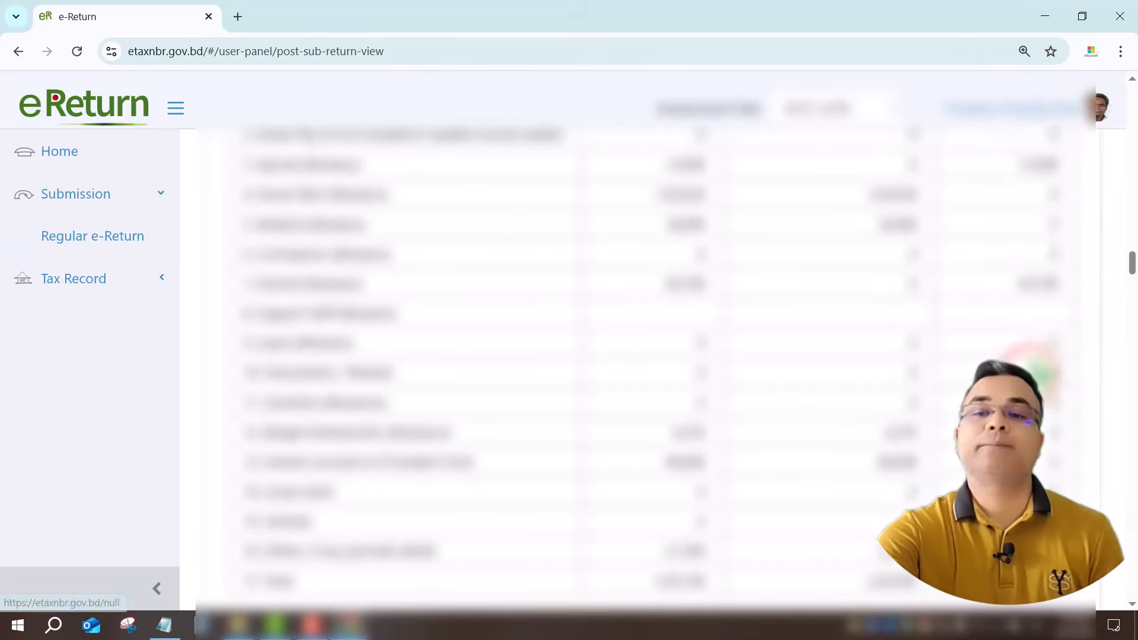